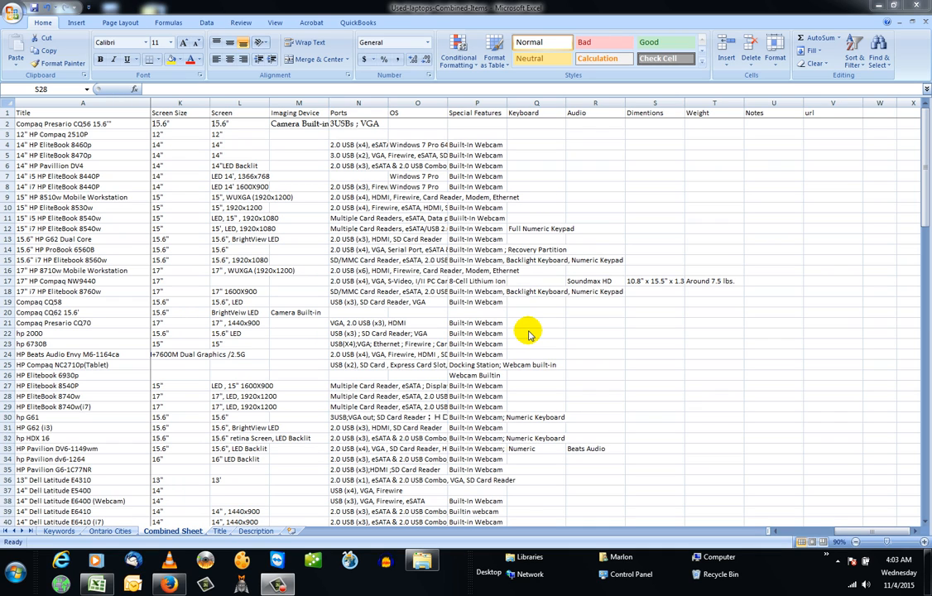
- Look over the laptop specifications in the Combined Sheet, from the Special Features entries back to the Sell$ and Product # columns
{"action": "left_click", "coordinate": [472, 288]}
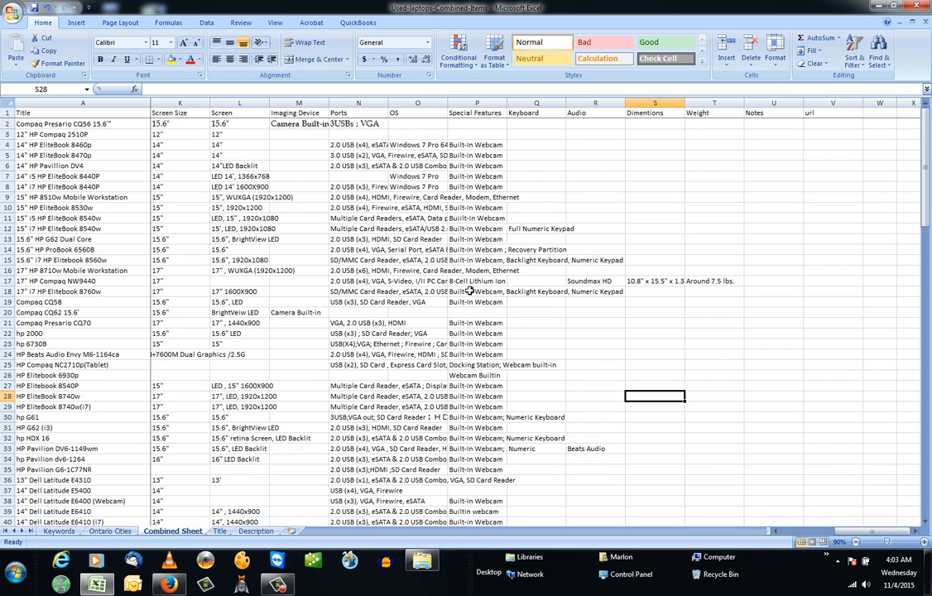
{"action": "left_click", "coordinate": [469, 292]}
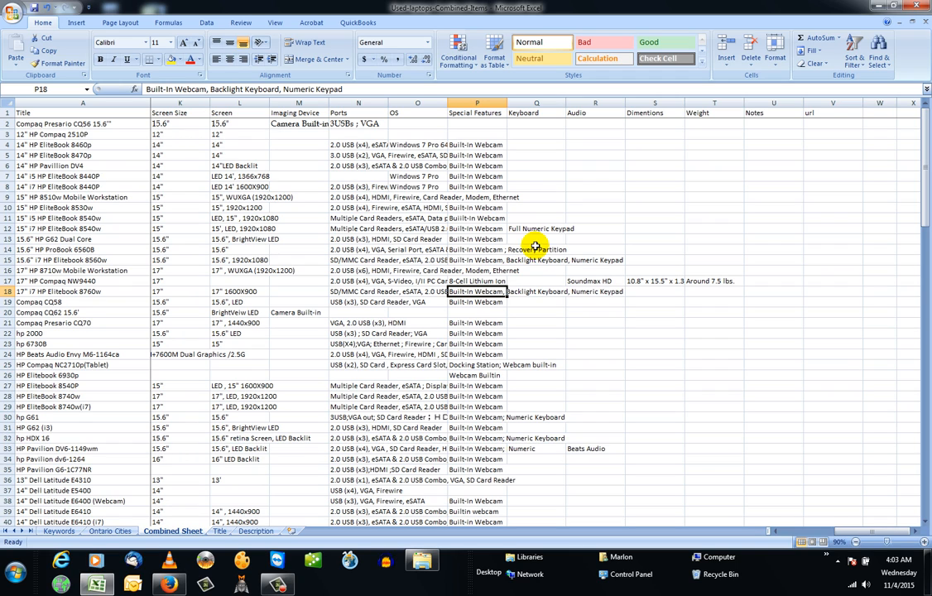
{"action": "left_click", "coordinate": [480, 145]}
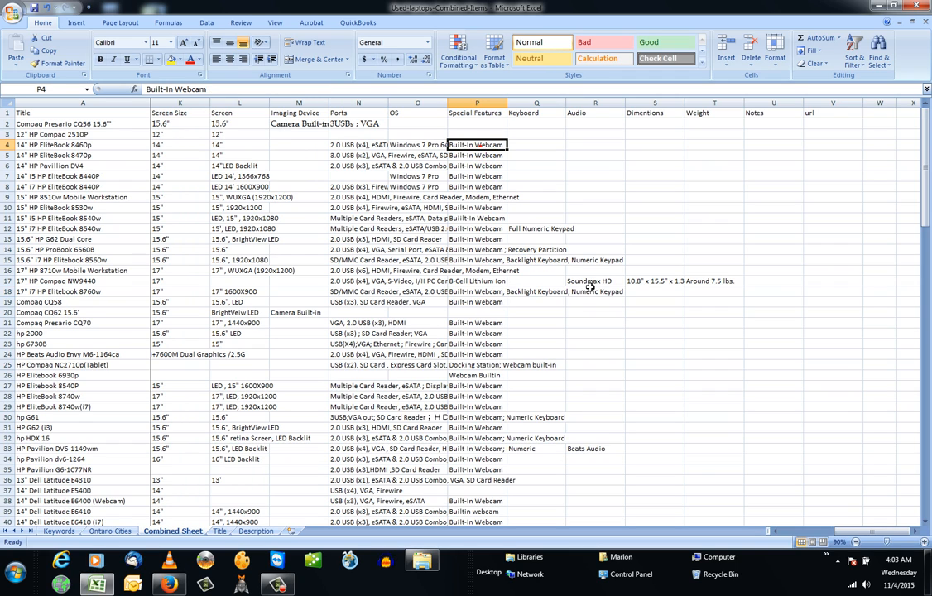
{"action": "left_click_drag", "start_coordinate": [796, 531], "coordinate": [788, 536]}
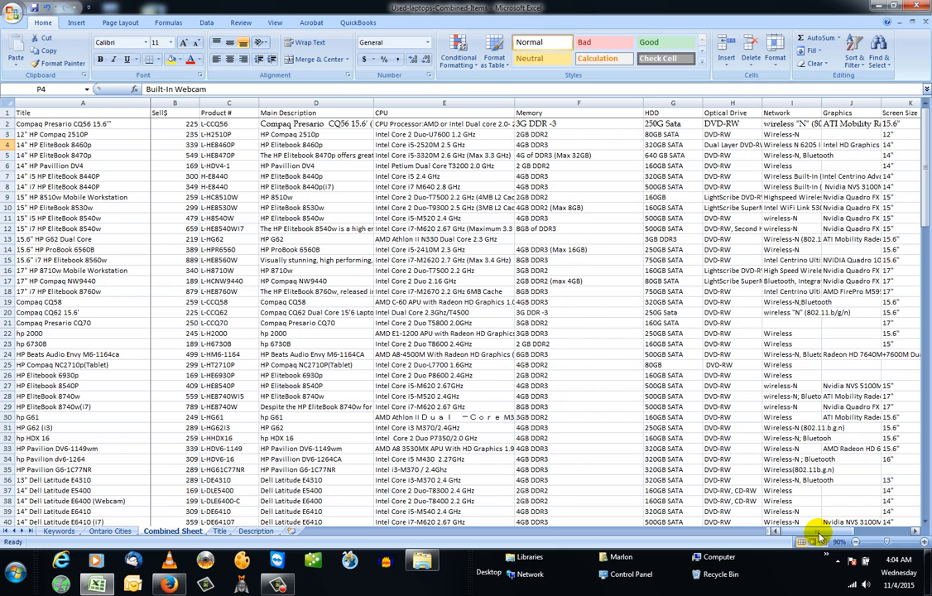
{"action": "left_click_drag", "start_coordinate": [818, 533], "coordinate": [818, 538]}
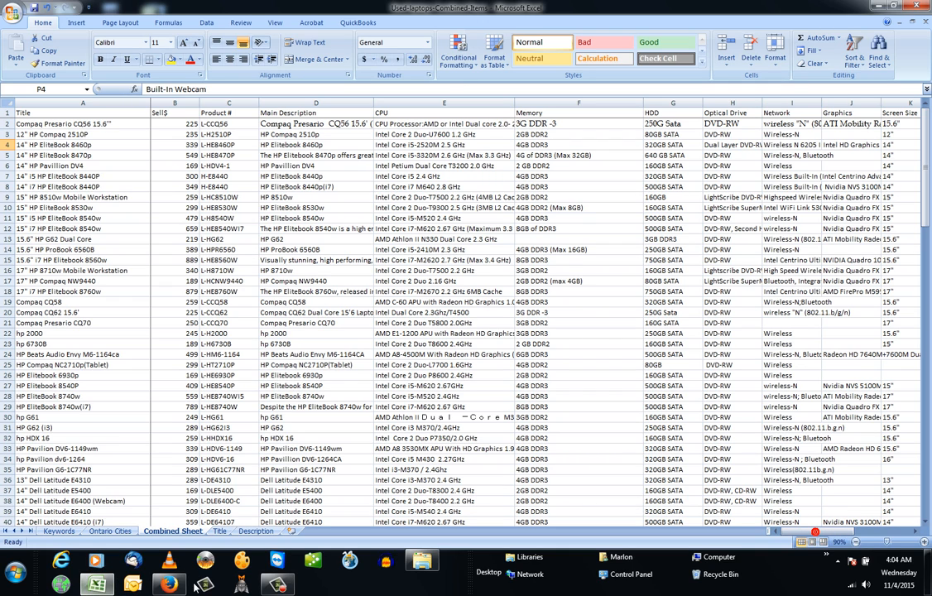
- Open the Webinars and Training Courses folder in the Documents library
{"action": "left_click", "coordinate": [19, 580]}
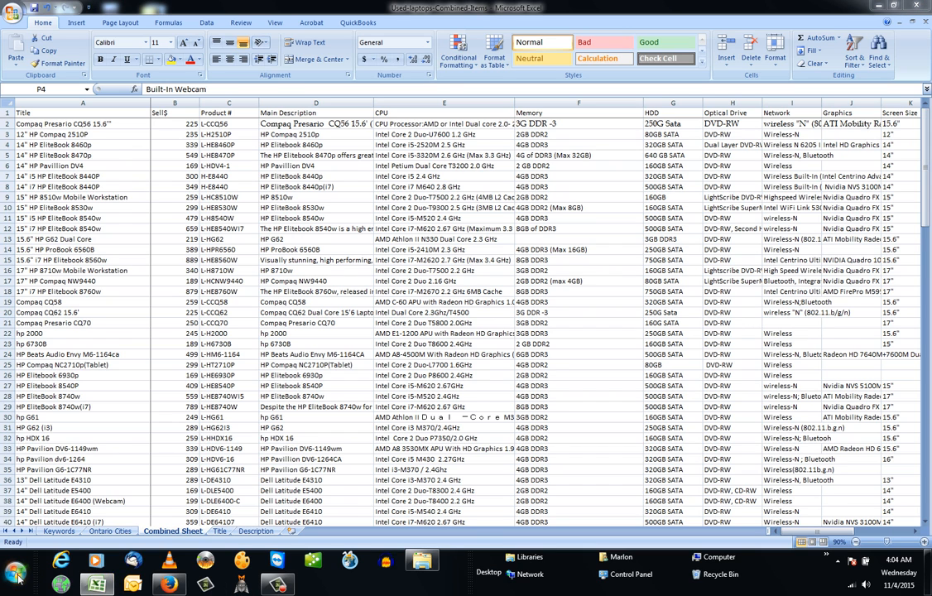
{"action": "left_click", "coordinate": [189, 283]}
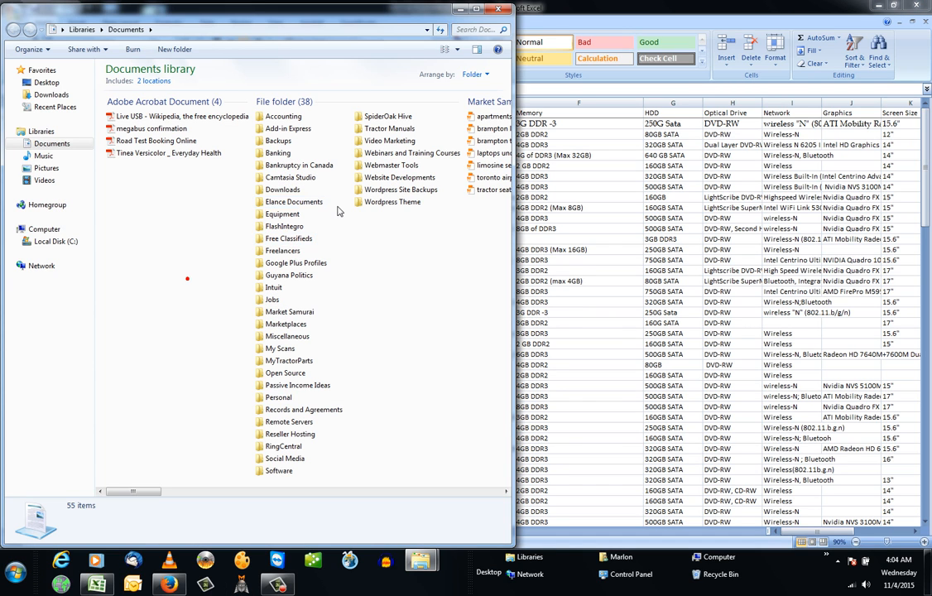
{"action": "double_click", "coordinate": [398, 152]}
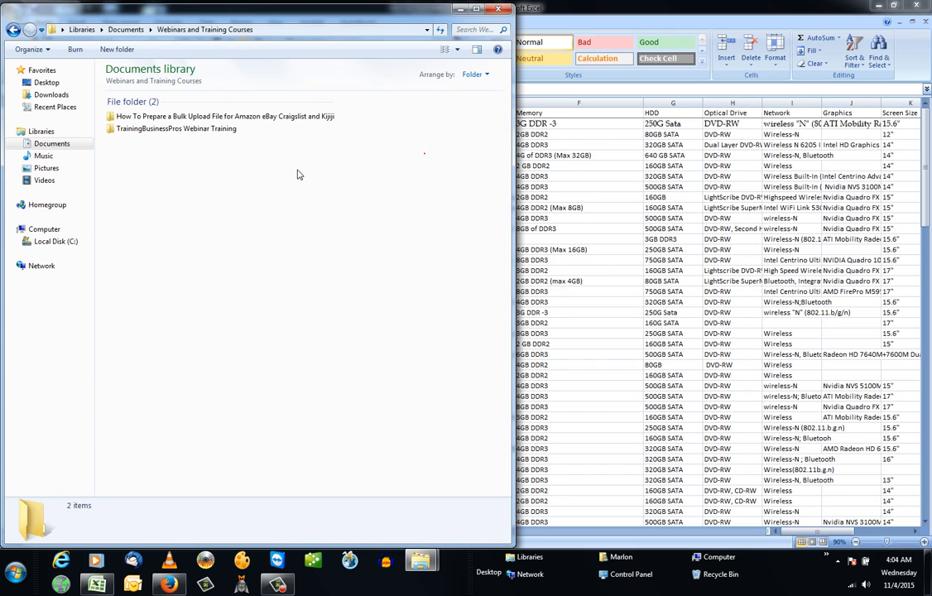
{"action": "double_click", "coordinate": [191, 128]}
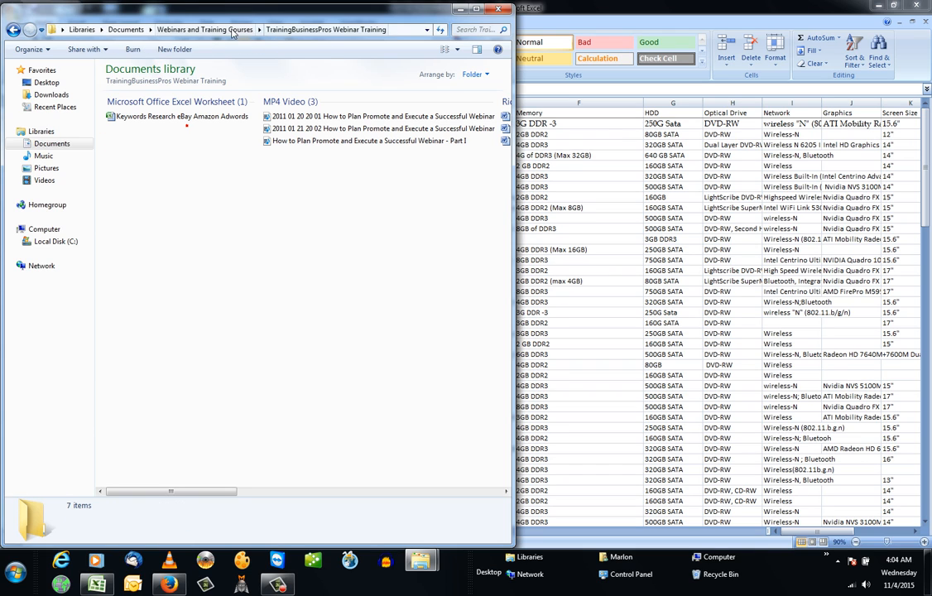
{"action": "left_click", "coordinate": [205, 29]}
- Open the Used-Laptops Combined Images Folder inside How To Prepare a Bulk Upload File for Amazon eBay Craigslist and Kijiji
{"action": "double_click", "coordinate": [235, 121]}
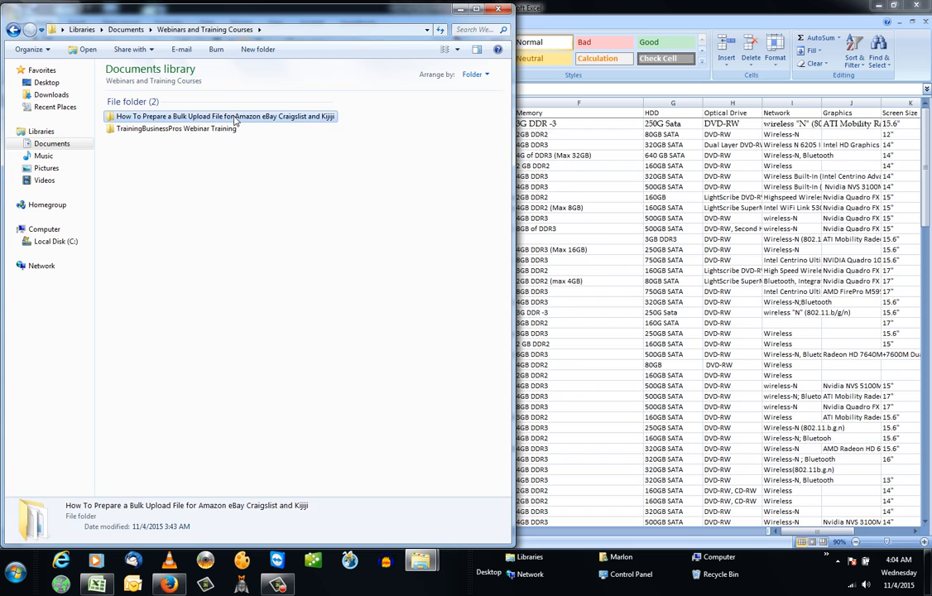
{"action": "left_click", "coordinate": [138, 117]}
{"action": "double_click", "coordinate": [138, 117]}
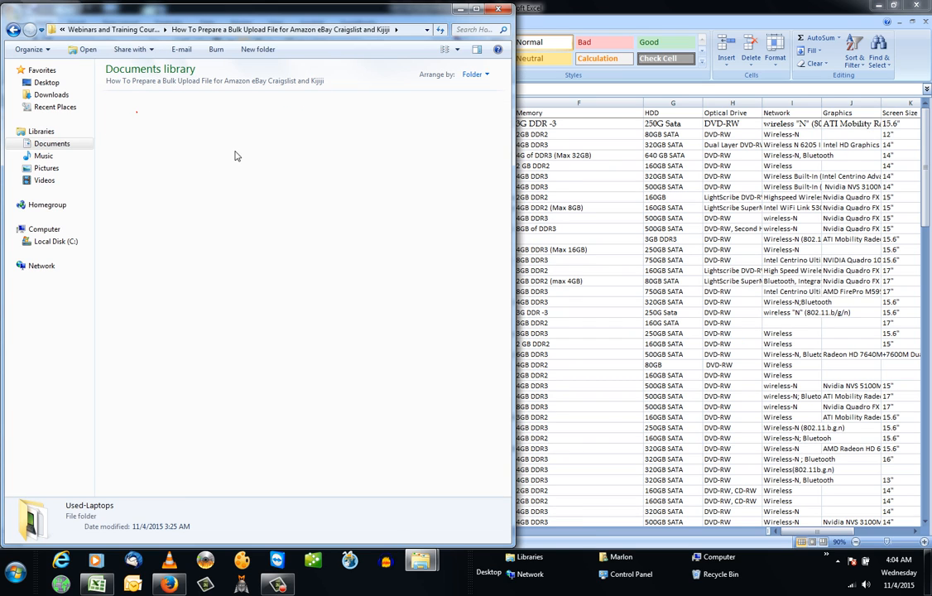
{"action": "left_click", "coordinate": [150, 128]}
{"action": "double_click", "coordinate": [150, 128]}
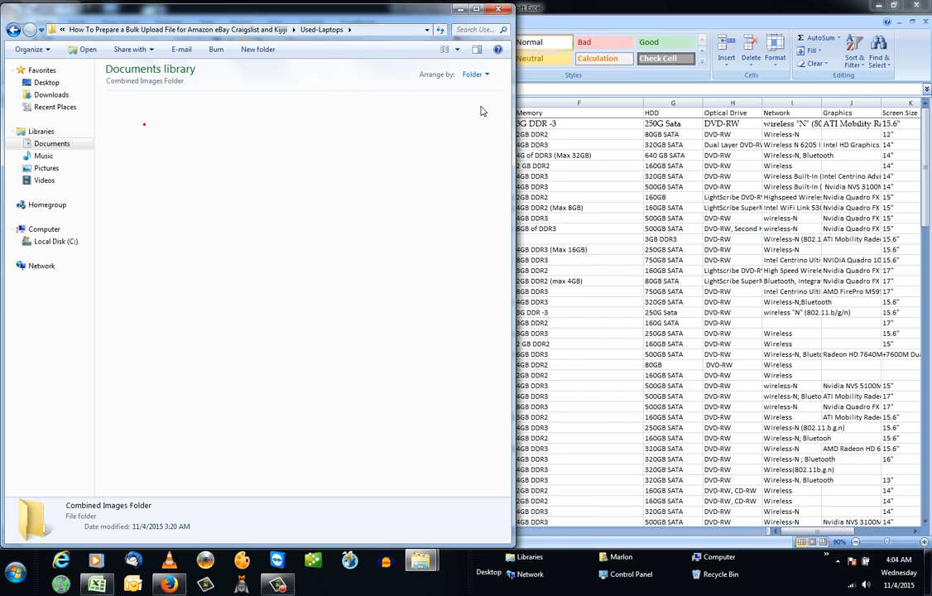
- Maximize the folder window and display the laptop images as medium icons
{"action": "double_click", "coordinate": [418, 10]}
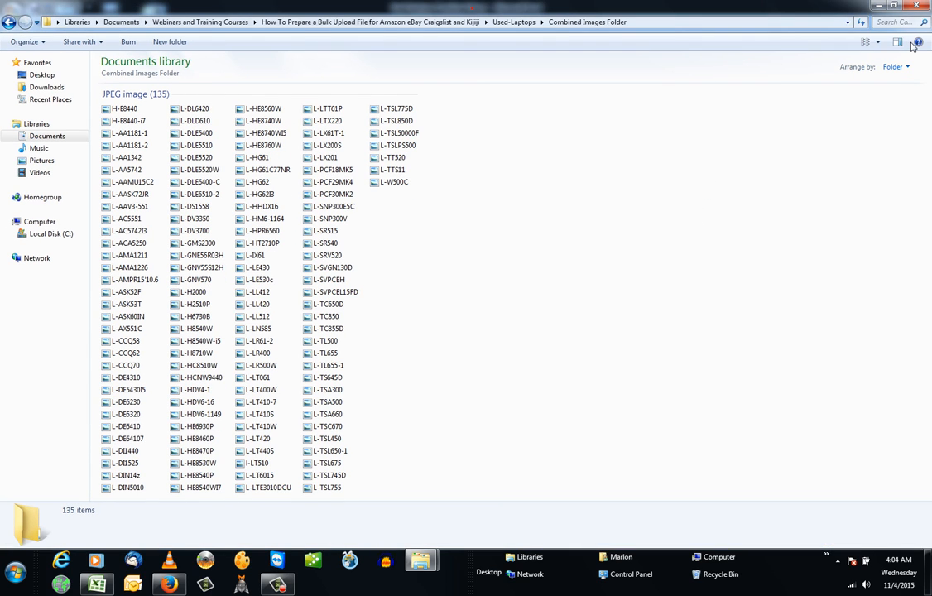
{"action": "left_click", "coordinate": [879, 43]}
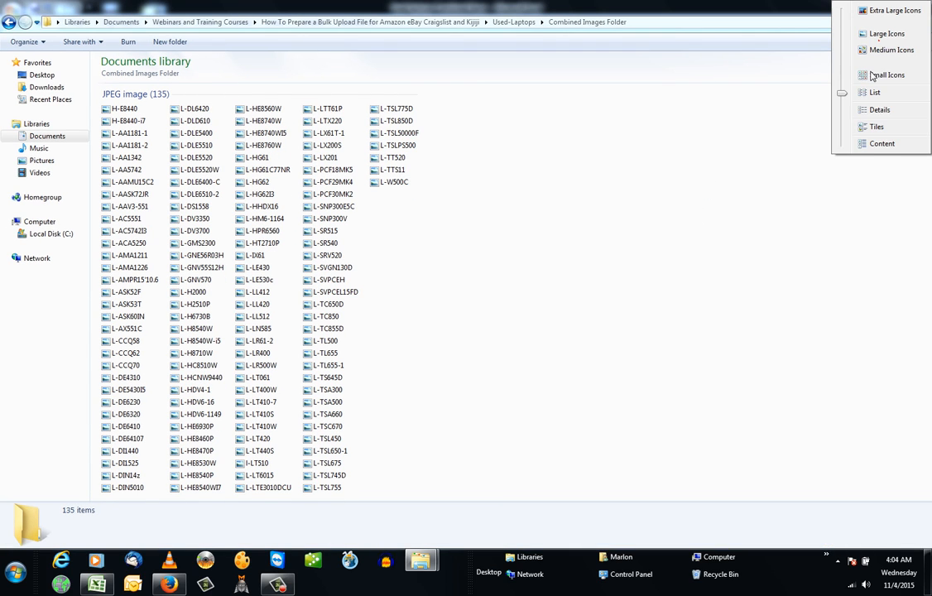
{"action": "left_click", "coordinate": [888, 49]}
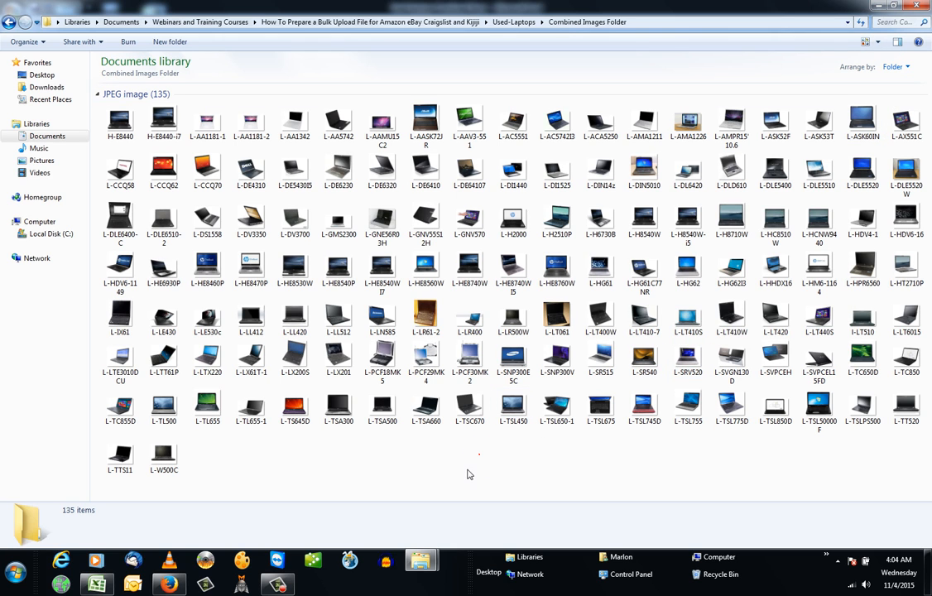
- Switch to Firefox and open the cPanel Login IP Address bookmark from the WebsiteHostingSpot bookmarks
{"action": "left_click", "coordinate": [168, 585]}
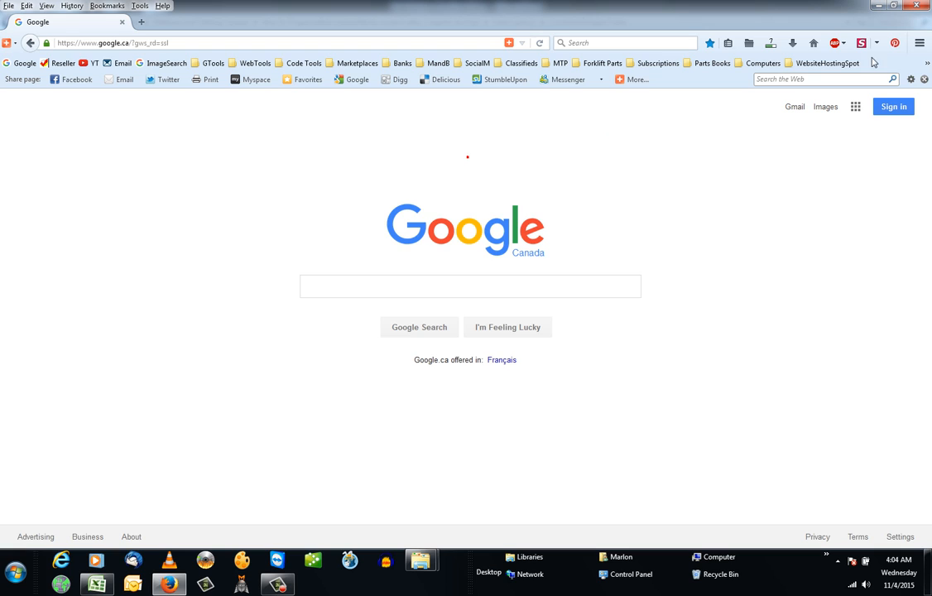
{"action": "left_click", "coordinate": [927, 64]}
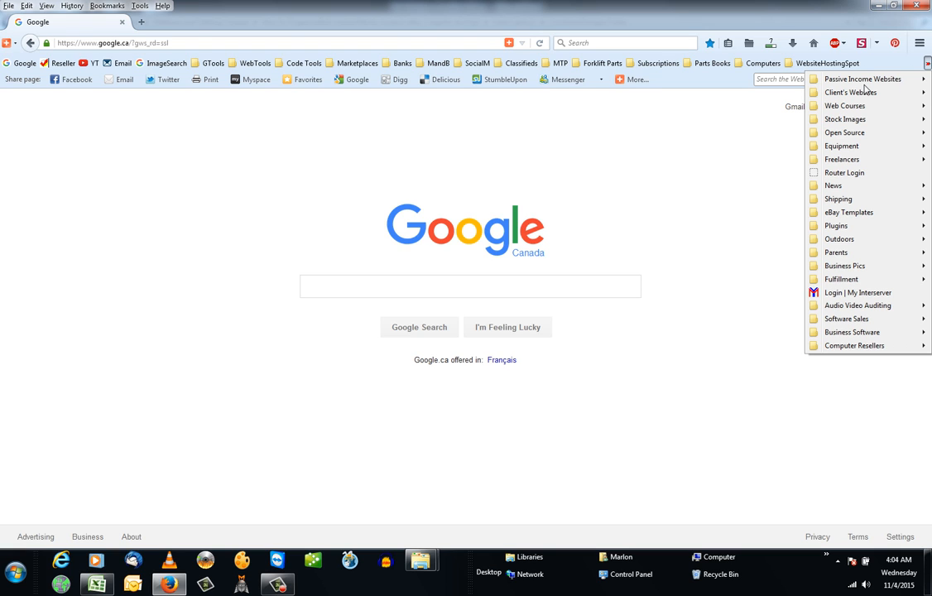
{"action": "mouse_move", "coordinate": [859, 108]}
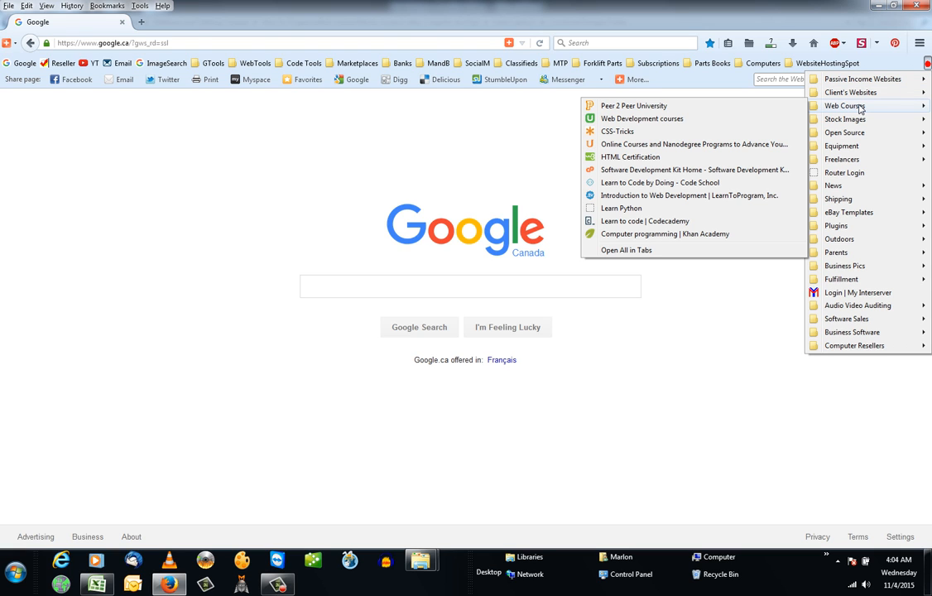
{"action": "left_click", "coordinate": [823, 70]}
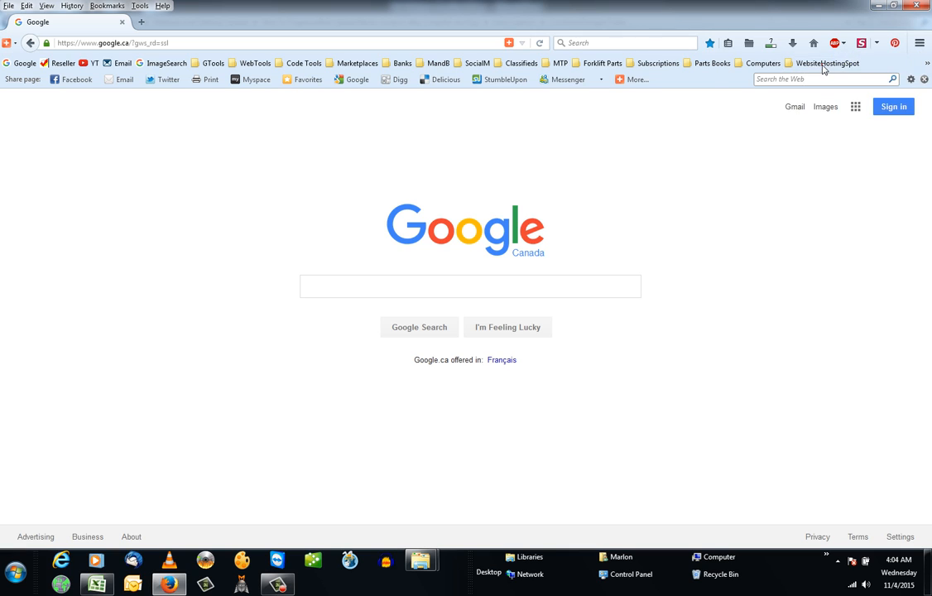
{"action": "left_click", "coordinate": [823, 67]}
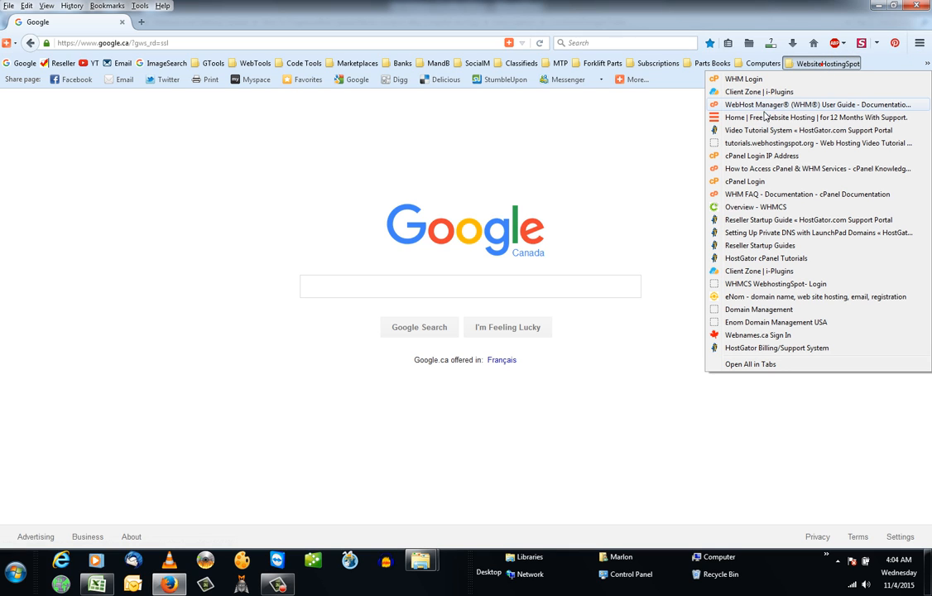
{"action": "left_click", "coordinate": [767, 155]}
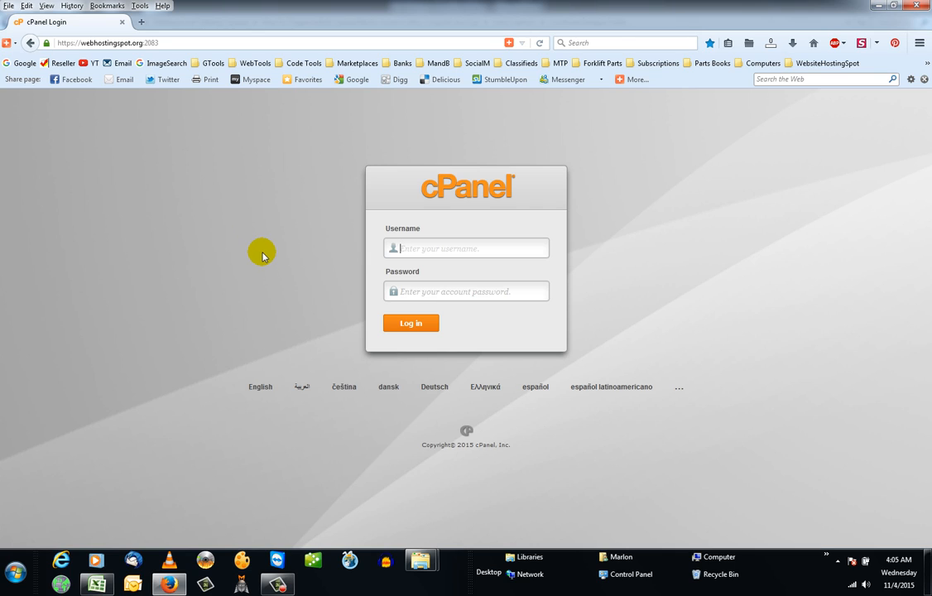
- Search the web for "filezilla" in a new browser tab and open the FileZilla project website
{"action": "left_click", "coordinate": [168, 584]}
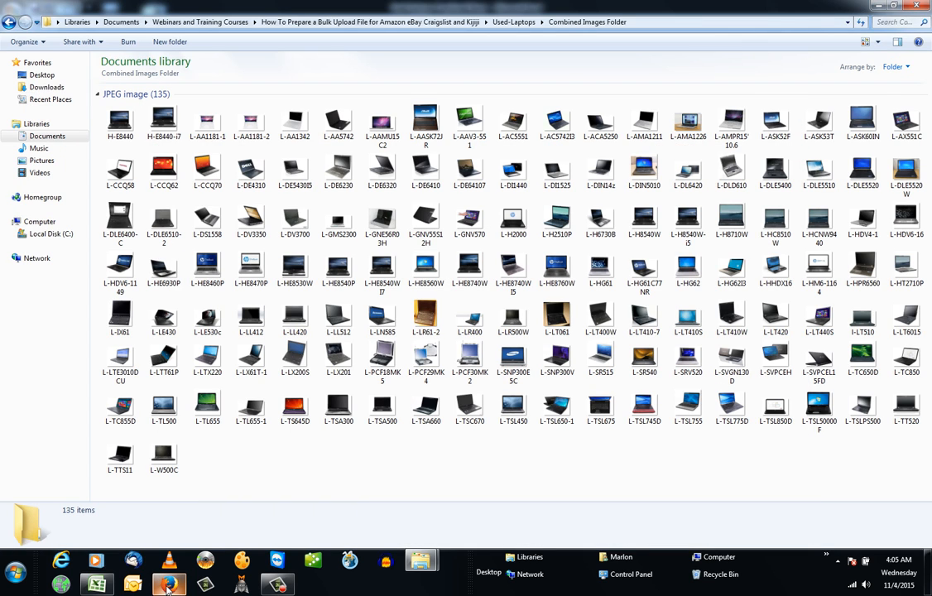
{"action": "left_click", "coordinate": [168, 584]}
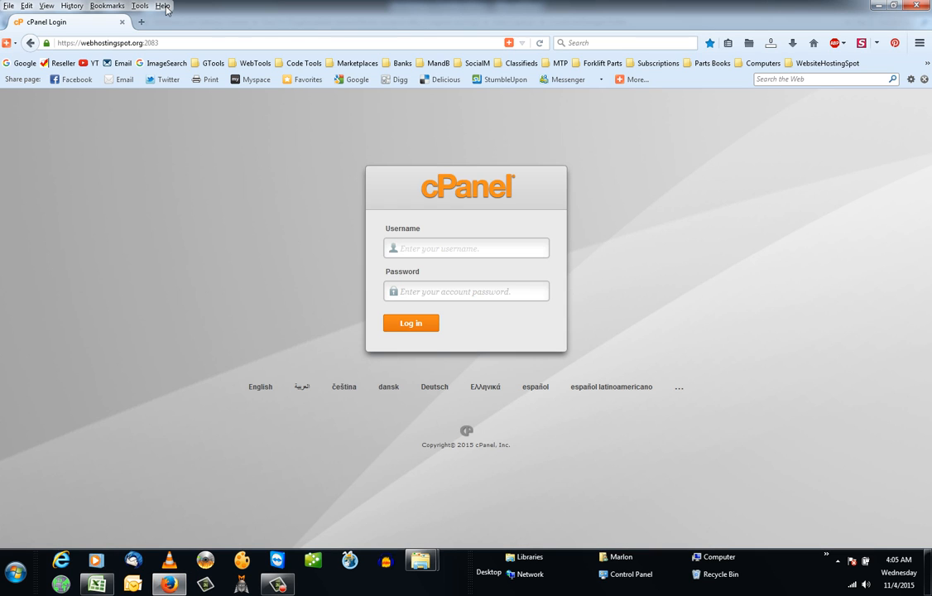
{"action": "left_click", "coordinate": [141, 22]}
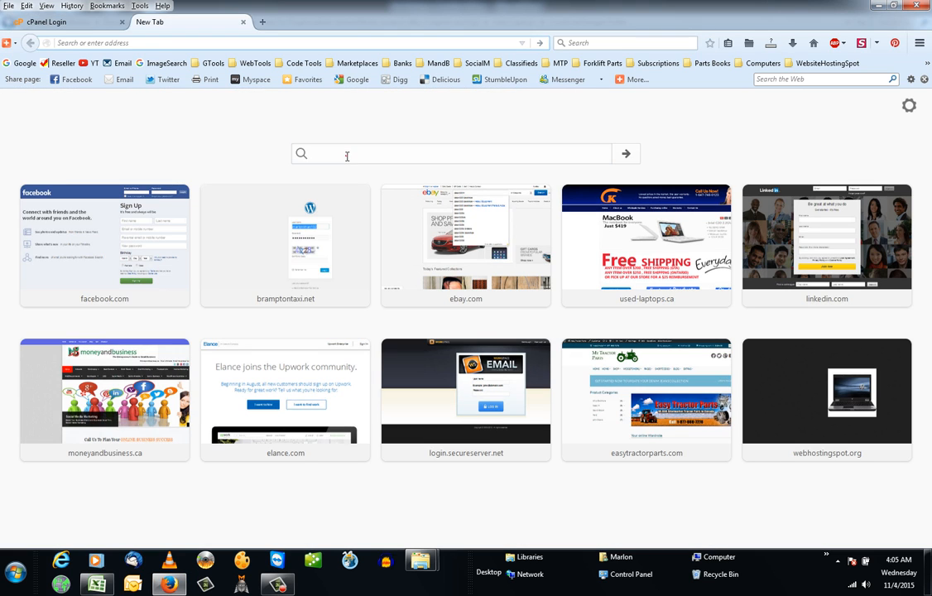
{"action": "left_click", "coordinate": [347, 156]}
{"action": "type", "text": "filezilla"}
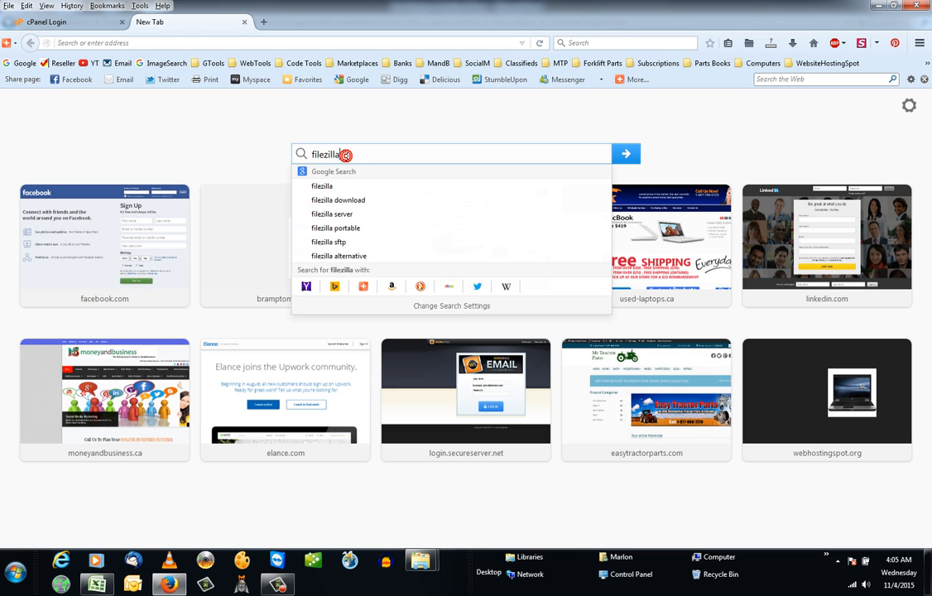
{"action": "key", "text": "Return"}
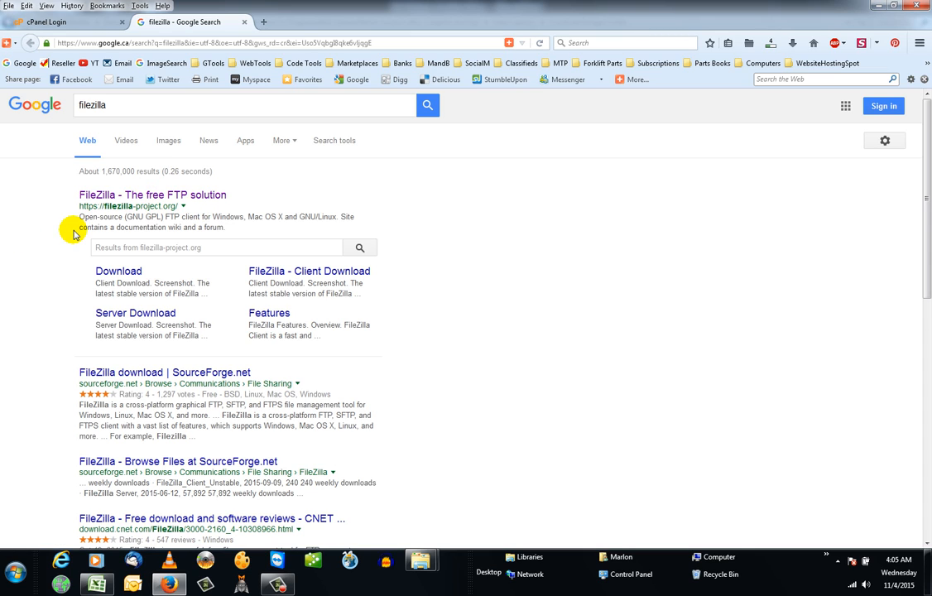
{"action": "left_click", "coordinate": [156, 195]}
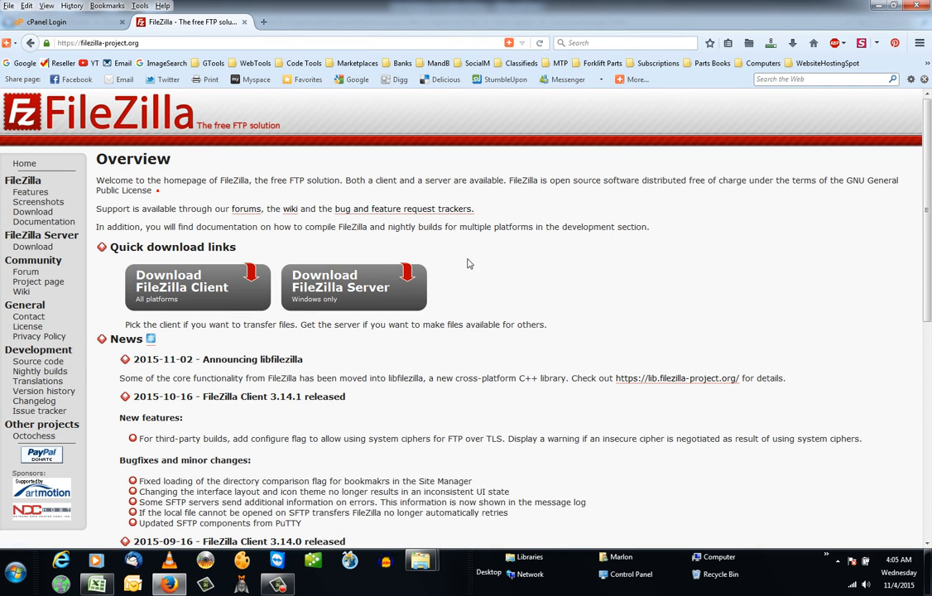
- Download the recommended Windows (32bit) FileZilla Client installer from SourceForge and save the file
{"action": "left_click", "coordinate": [187, 289]}
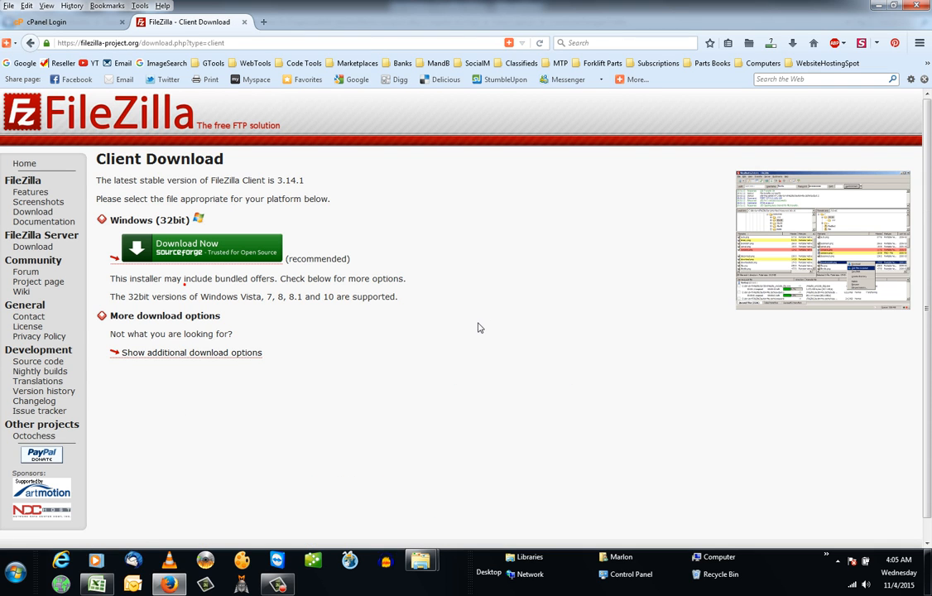
{"action": "left_click", "coordinate": [179, 244]}
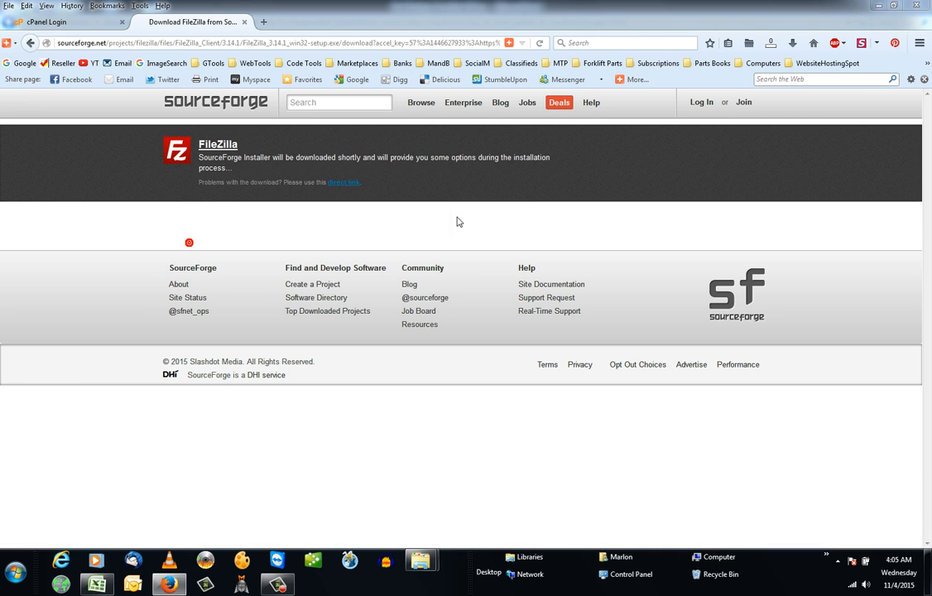
{"action": "left_click", "coordinate": [365, 257]}
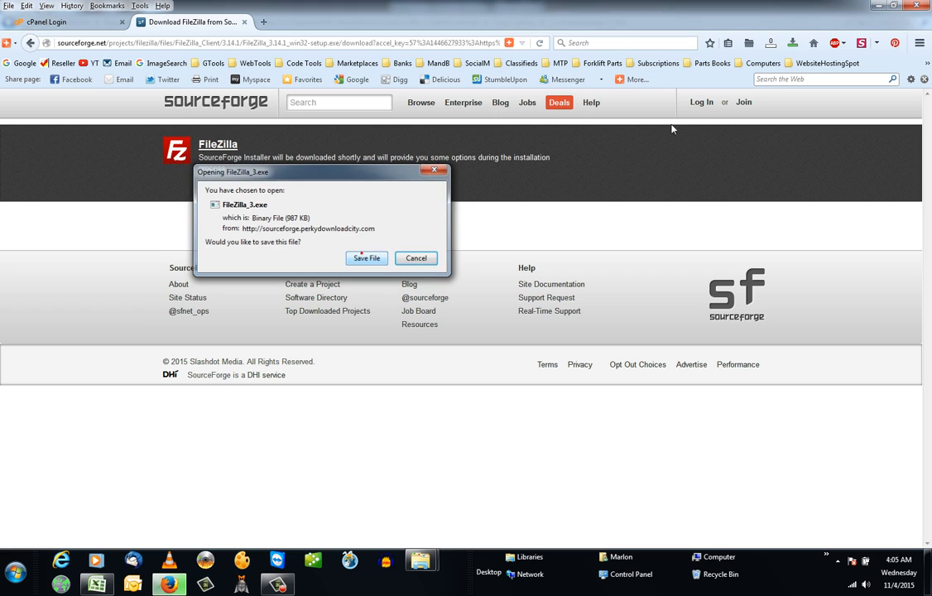
- Run the downloaded FileZilla installer and allow it past the security warning
{"action": "left_click", "coordinate": [792, 46]}
{"action": "left_click", "coordinate": [639, 85]}
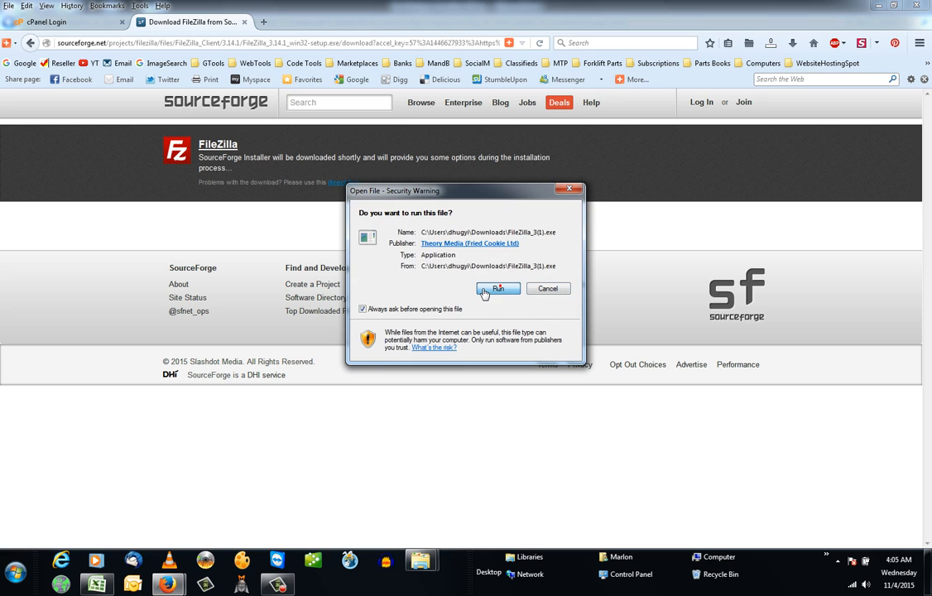
{"action": "left_click", "coordinate": [498, 286]}
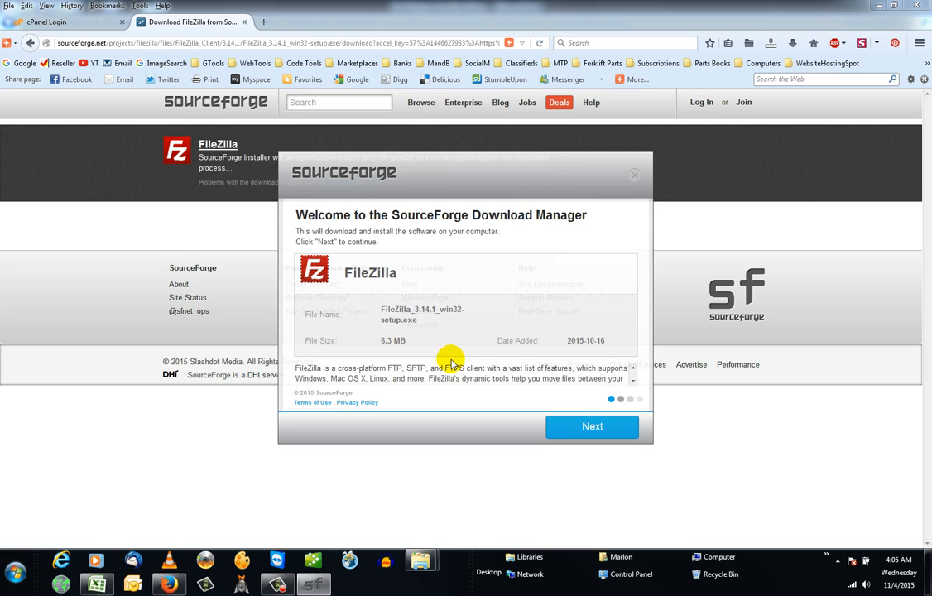
- Proceed through the SourceForge Download Manager, decline the bundled Yahoo and Chromium offer, and launch the FileZilla installation
{"action": "left_click", "coordinate": [597, 439]}
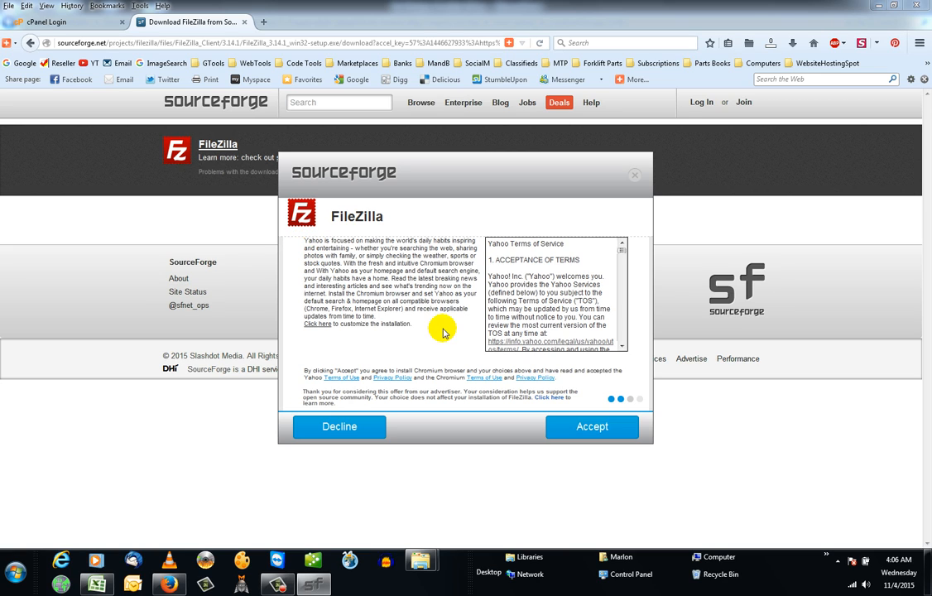
{"action": "left_click", "coordinate": [327, 426]}
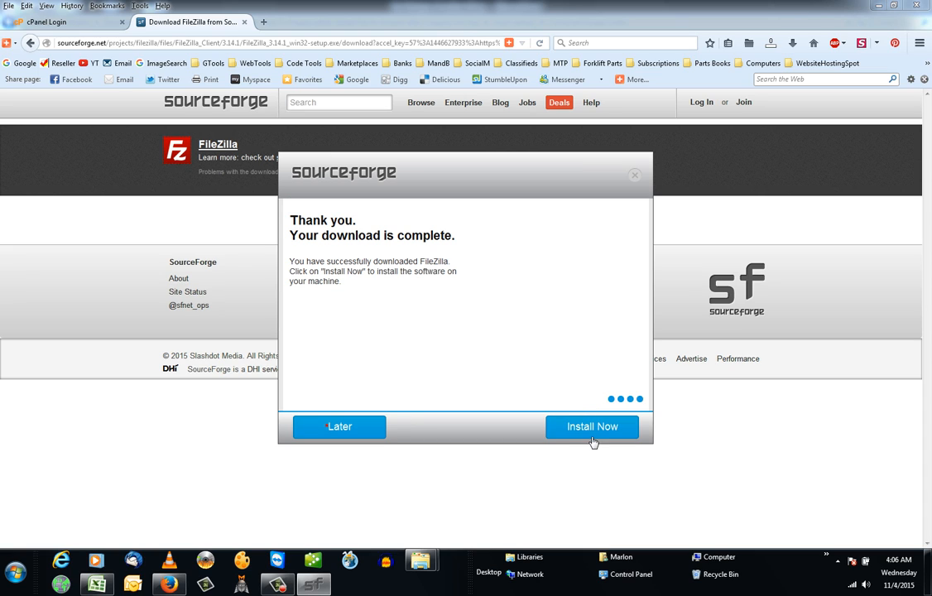
{"action": "left_click", "coordinate": [598, 427]}
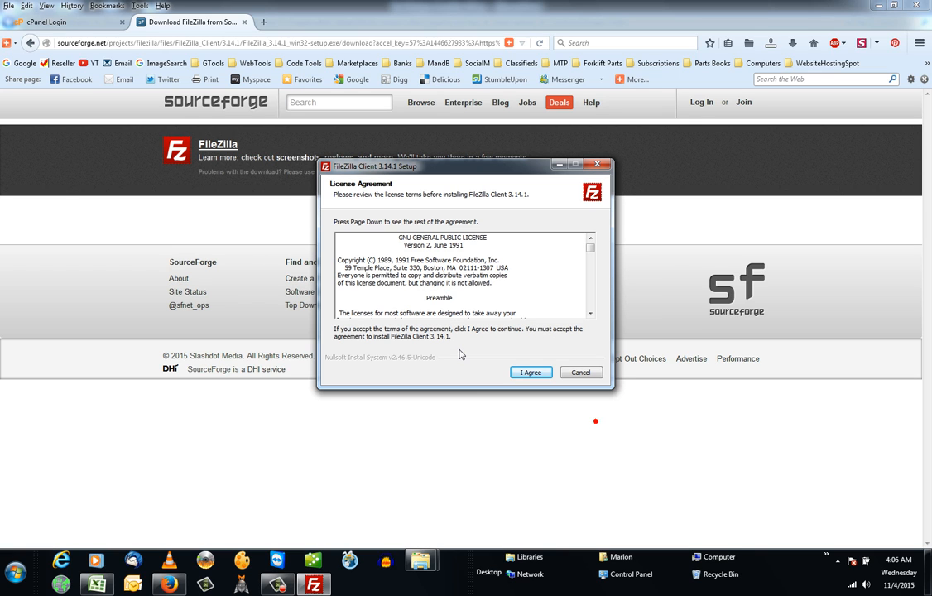
- Accept the licence, reinstall FileZilla Client 3.14.1 with the default components and Start Menu folder, and finish setup with FileZilla set to start
{"action": "left_click", "coordinate": [532, 374]}
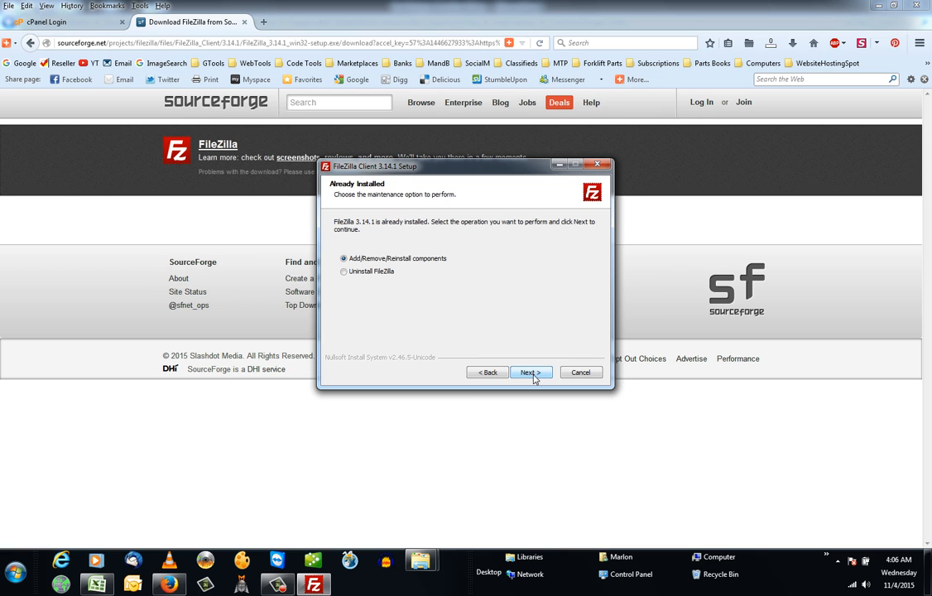
{"action": "left_click", "coordinate": [530, 373]}
{"action": "left_click", "coordinate": [531, 373]}
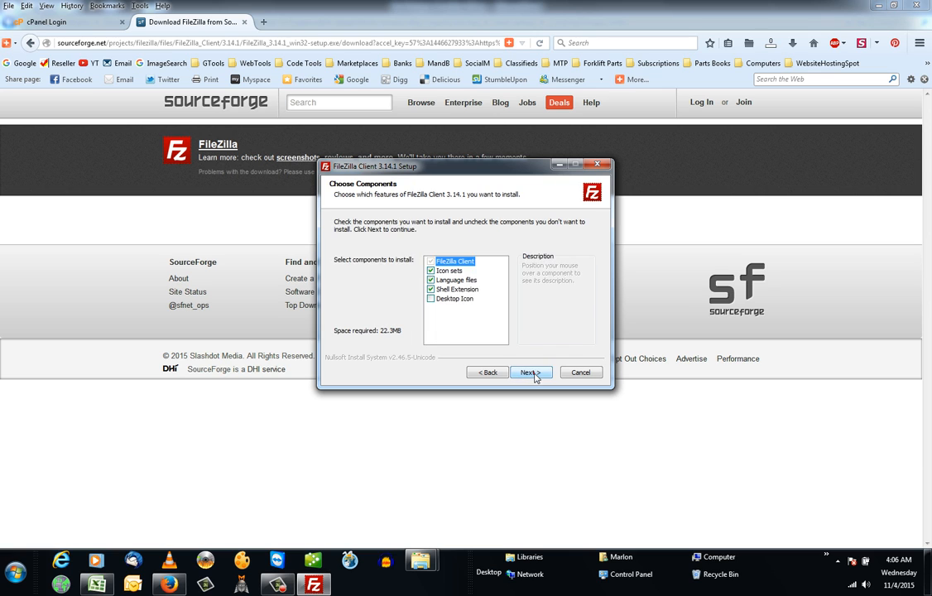
{"action": "left_click", "coordinate": [530, 373]}
{"action": "left_click", "coordinate": [532, 373]}
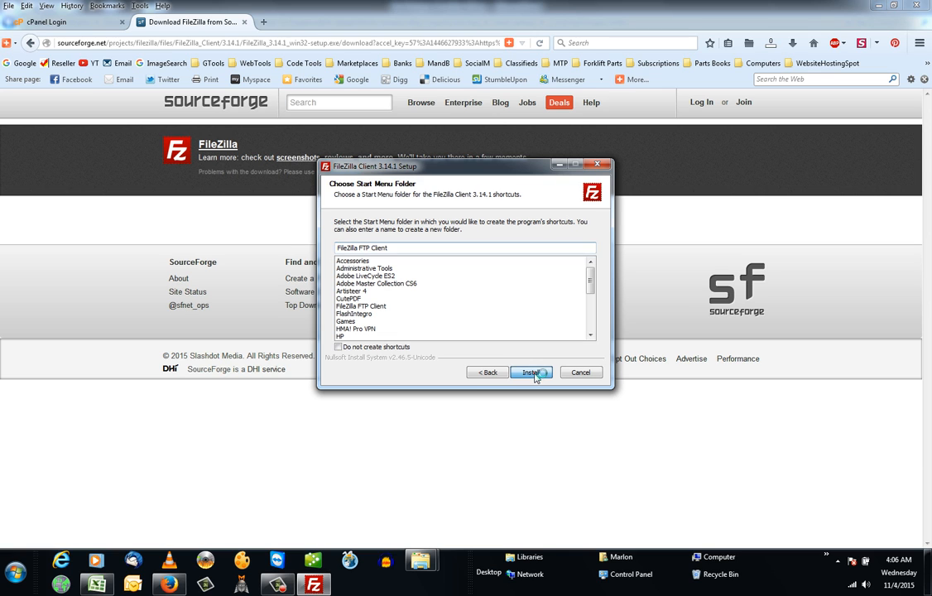
{"action": "left_click", "coordinate": [532, 373]}
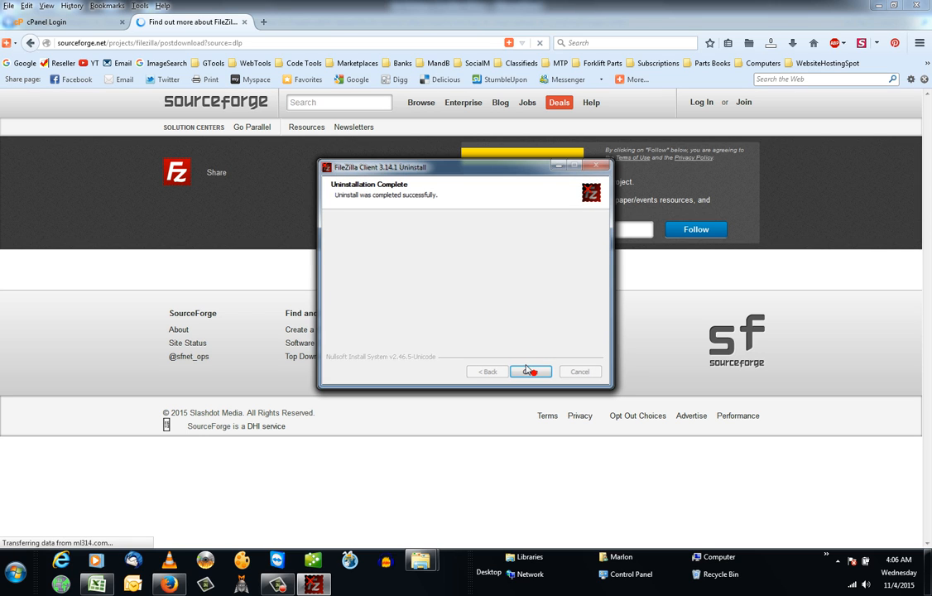
{"action": "left_click", "coordinate": [530, 371]}
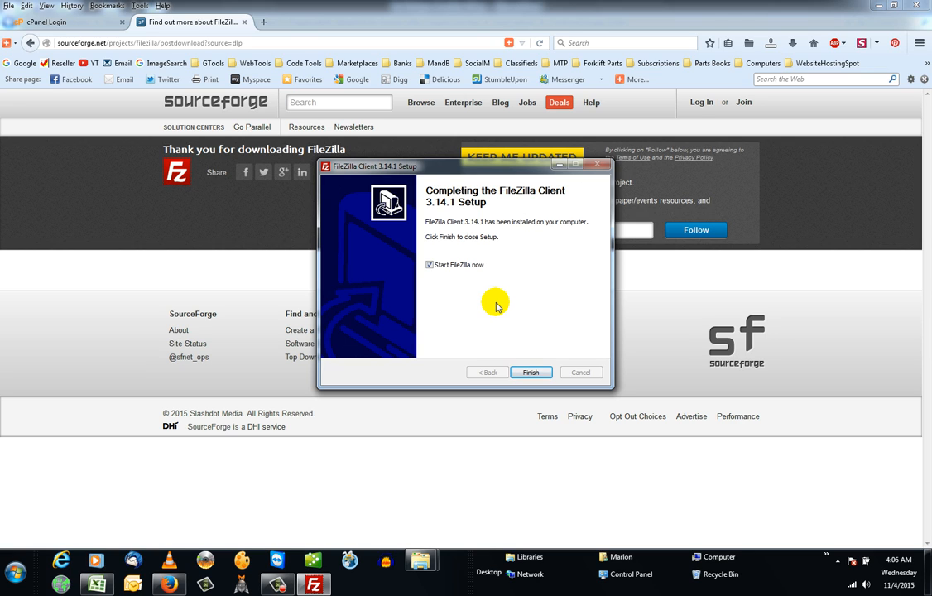
{"action": "left_click", "coordinate": [532, 372]}
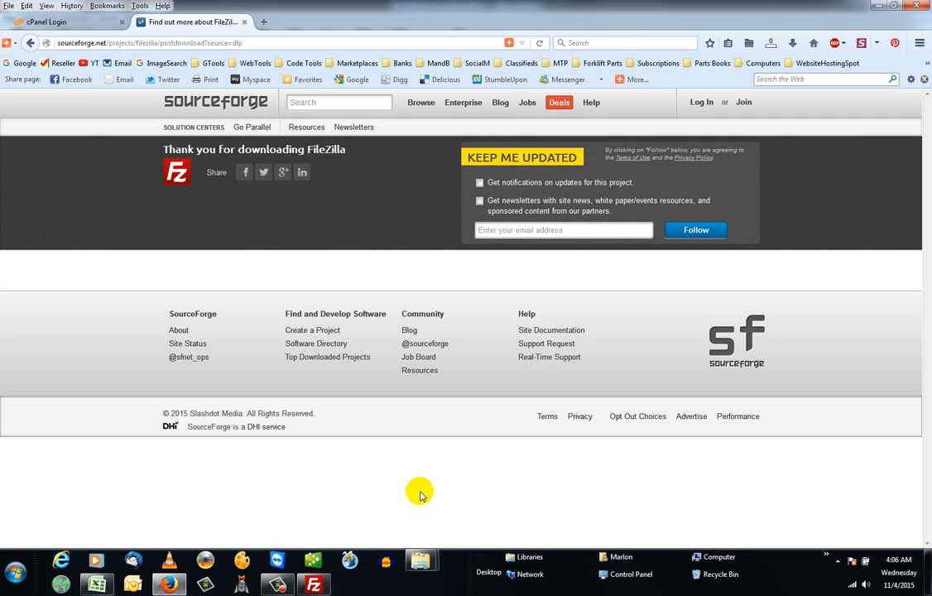
- Switch to FileZilla and add a new site under My Sites in the Site Manager, keeping its default name
{"action": "left_click", "coordinate": [313, 585]}
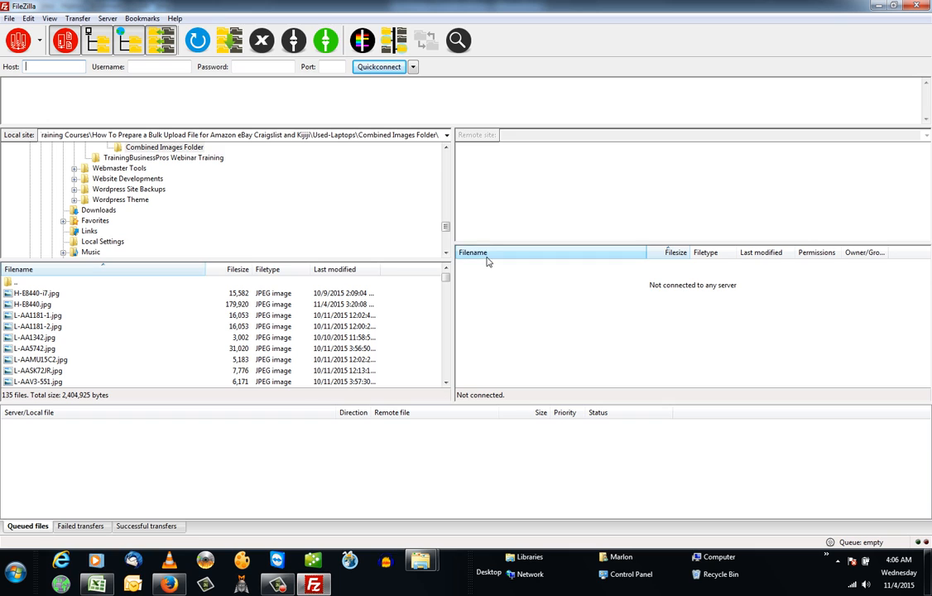
{"action": "left_click", "coordinate": [511, 181]}
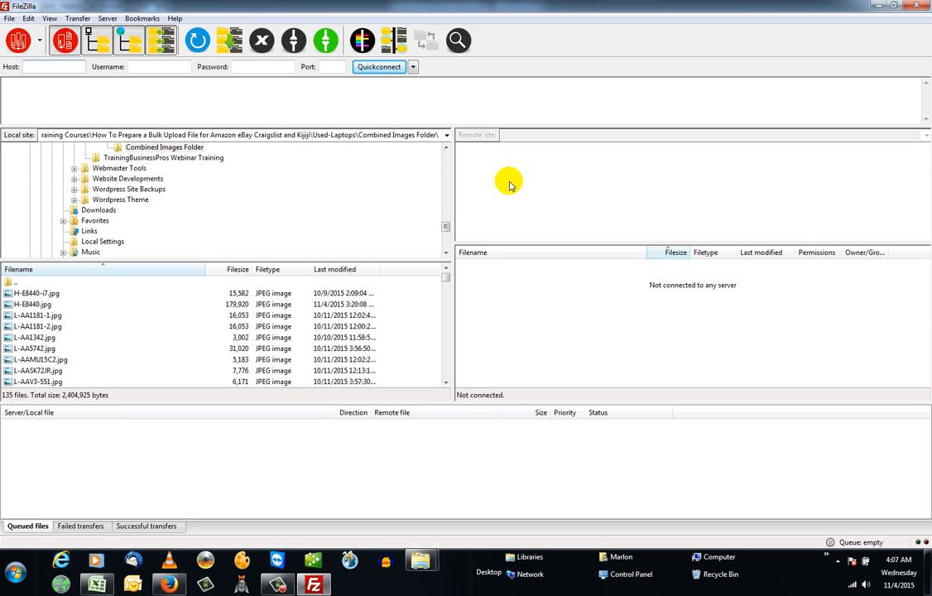
{"action": "left_click", "coordinate": [29, 19]}
{"action": "mouse_move", "coordinate": [10, 21]}
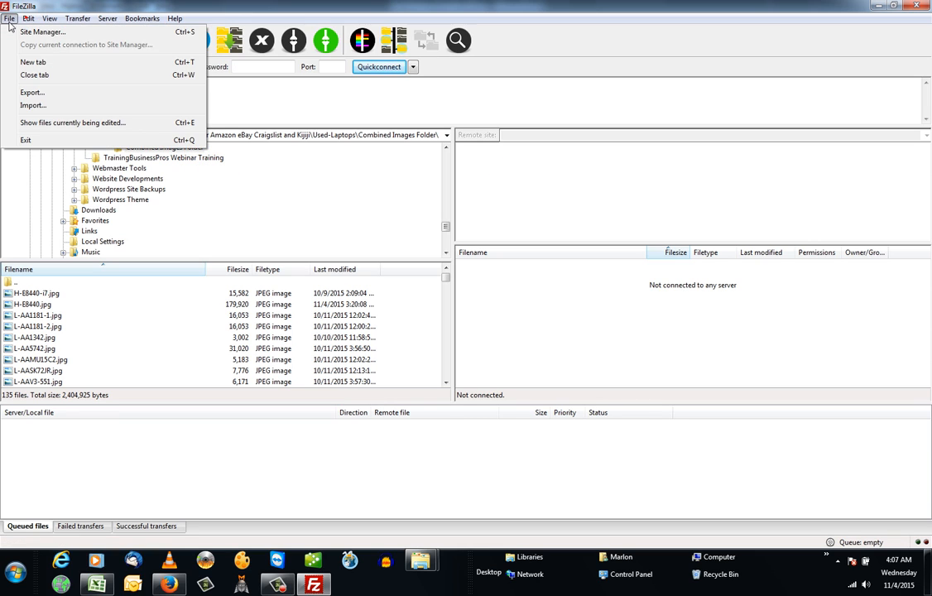
{"action": "left_click", "coordinate": [34, 33]}
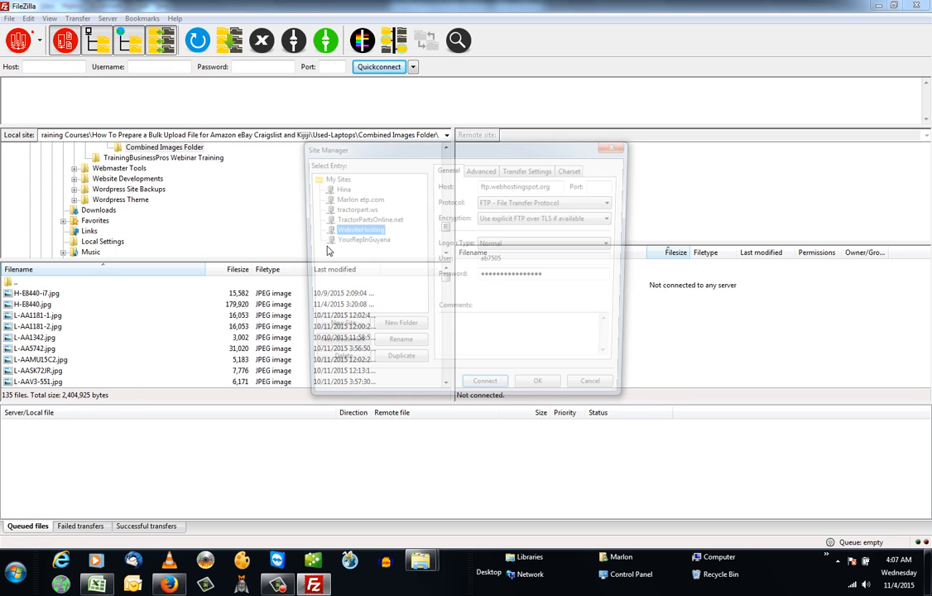
{"action": "left_click", "coordinate": [333, 177]}
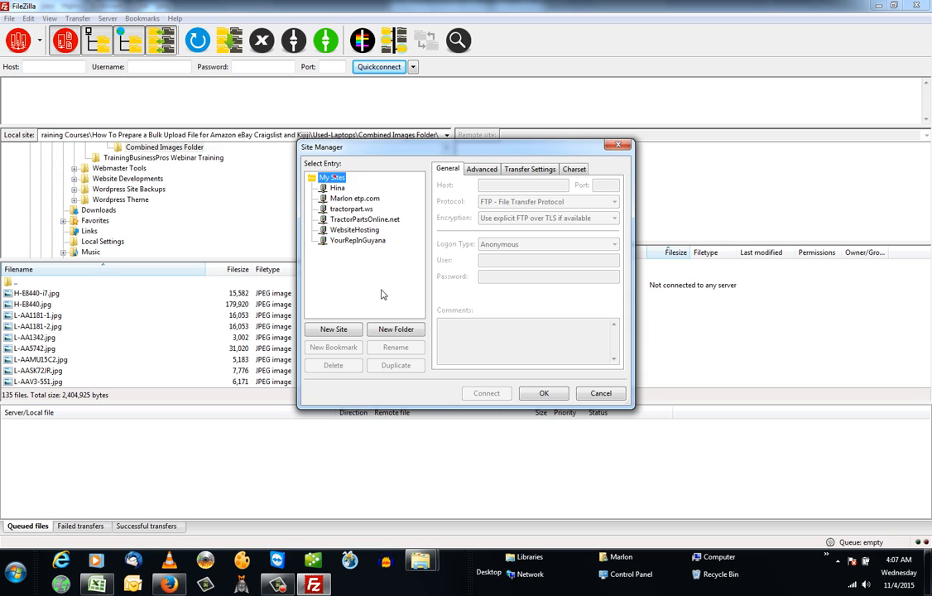
{"action": "left_click", "coordinate": [332, 334]}
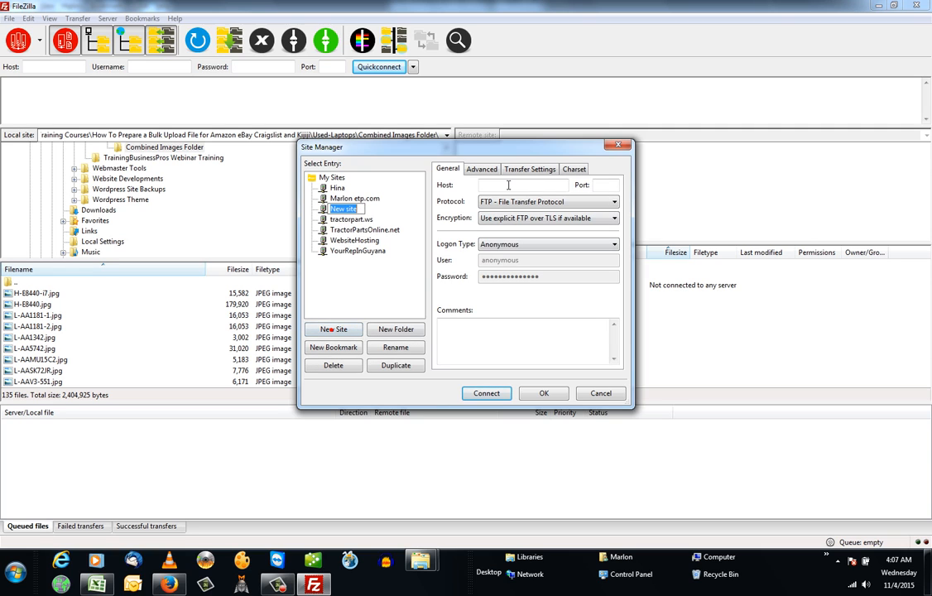
{"action": "left_click", "coordinate": [499, 185]}
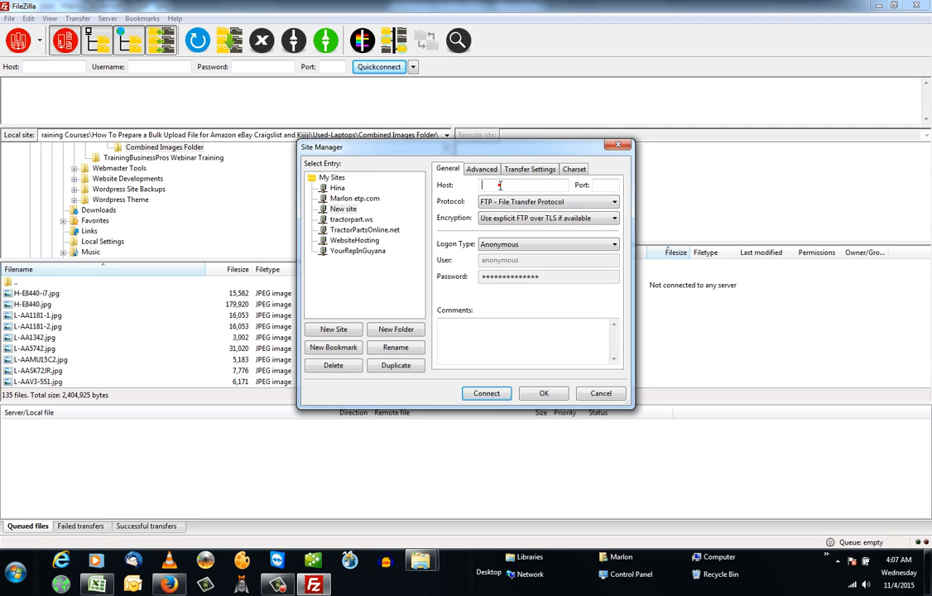
- Switch to the cPanel login page in Firefox and log in with the saved account username and password
{"action": "left_click", "coordinate": [170, 585]}
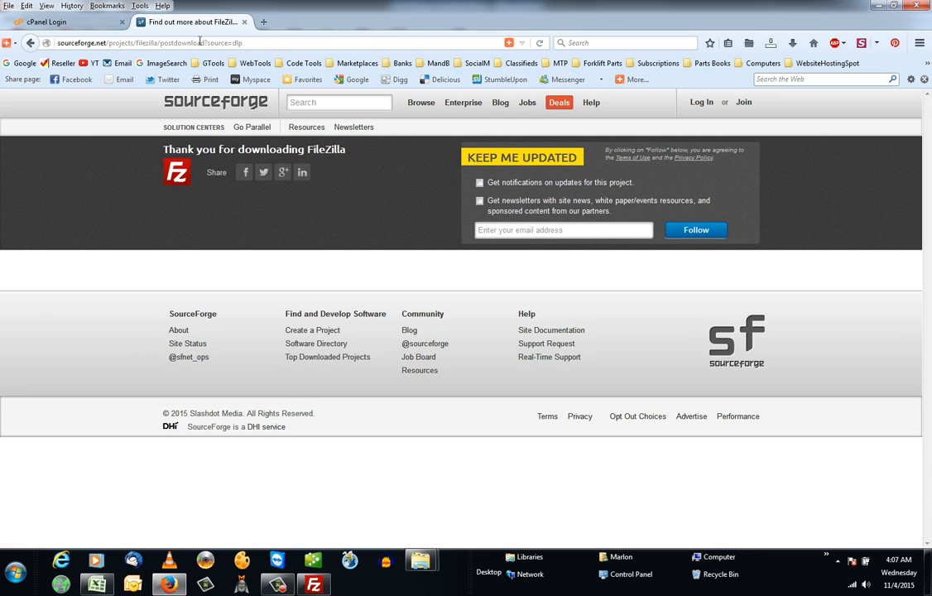
{"action": "left_click", "coordinate": [49, 21]}
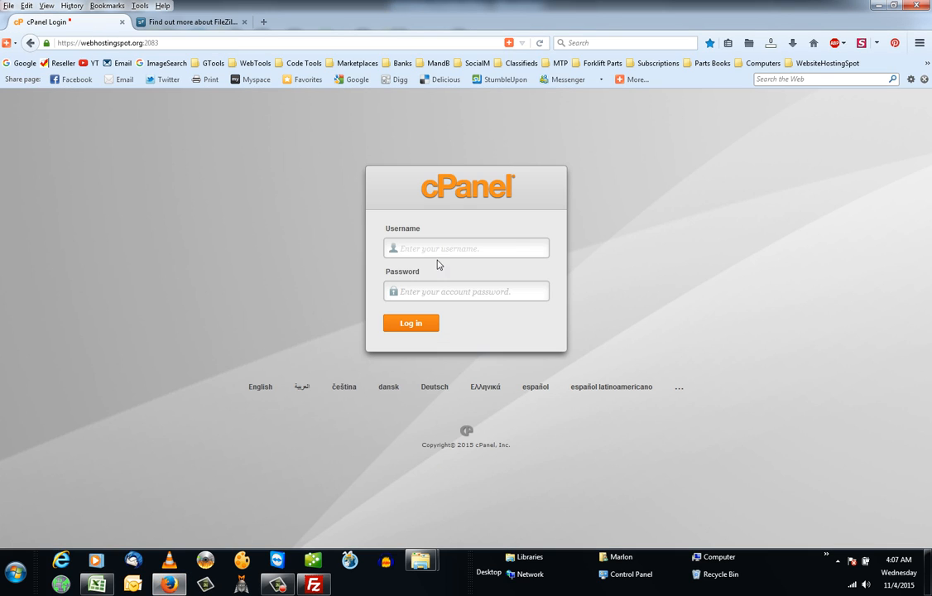
{"action": "left_click", "coordinate": [406, 250]}
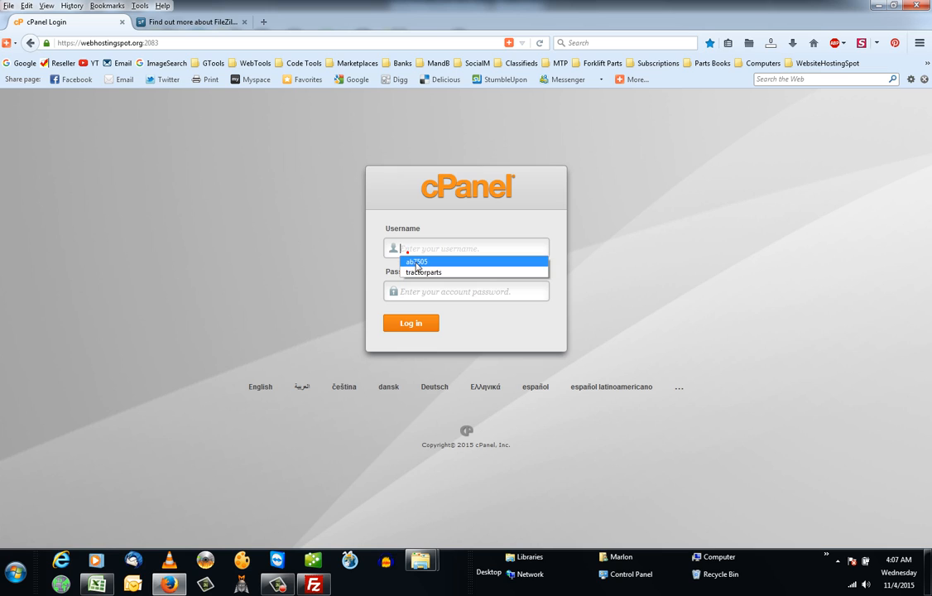
{"action": "left_click", "coordinate": [414, 262]}
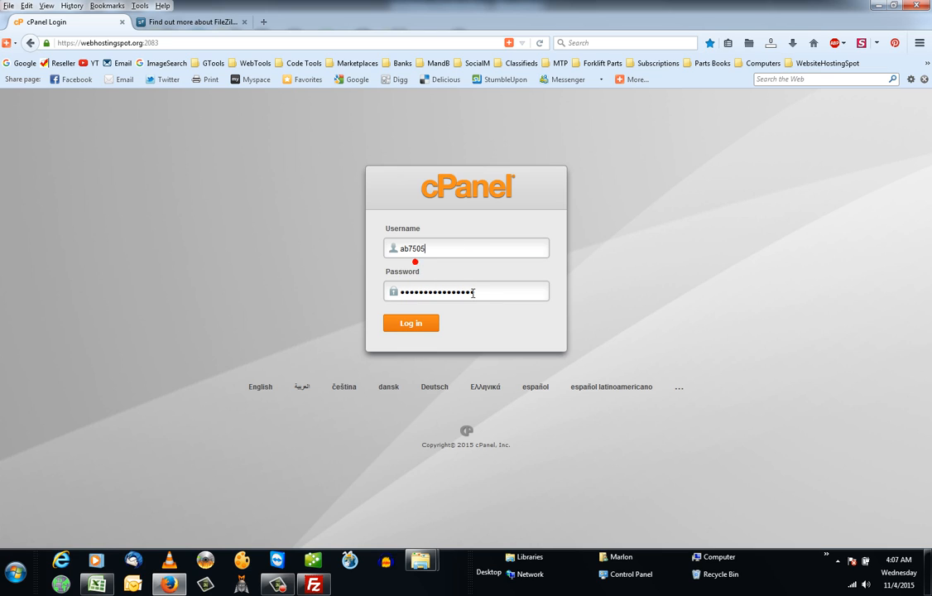
{"action": "left_click", "coordinate": [412, 323]}
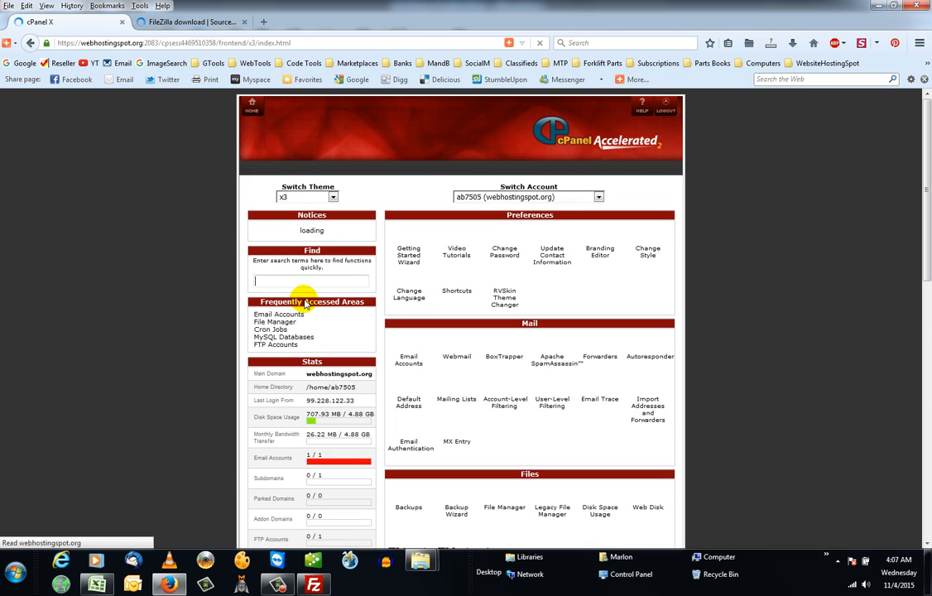
- Find FTP Accounts in the Files section of the cPanel home page and open it
{"action": "scroll", "coordinate": [757, 427], "scroll_direction": "down", "scroll_amount": 12}
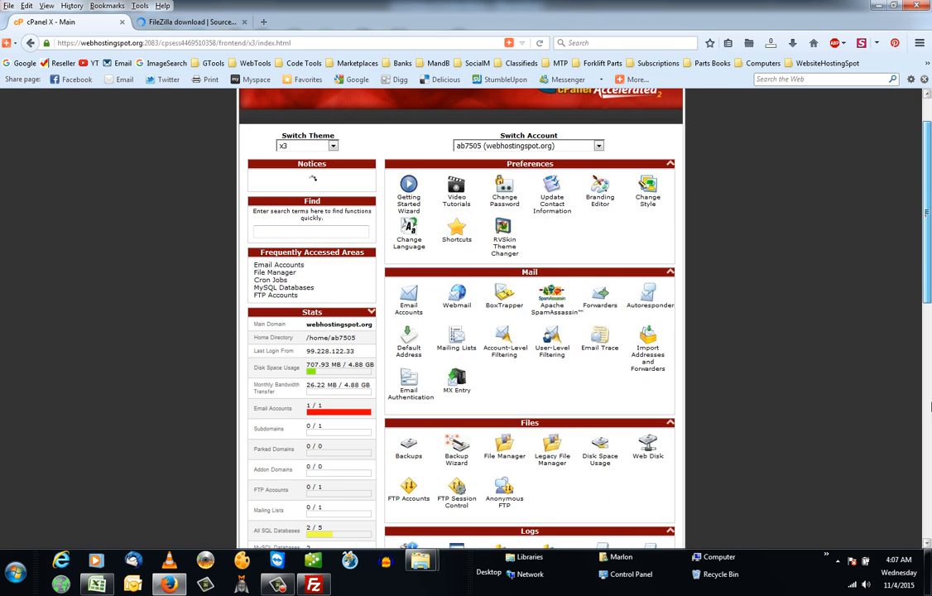
{"action": "scroll", "coordinate": [756, 418], "scroll_direction": "down", "scroll_amount": 1}
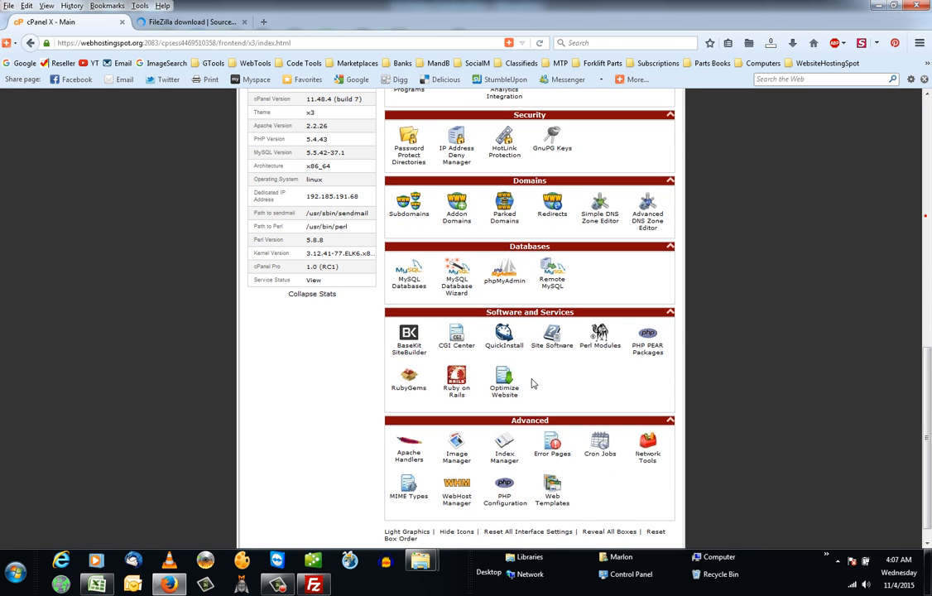
{"action": "scroll", "coordinate": [356, 385], "scroll_direction": "down", "scroll_amount": 1}
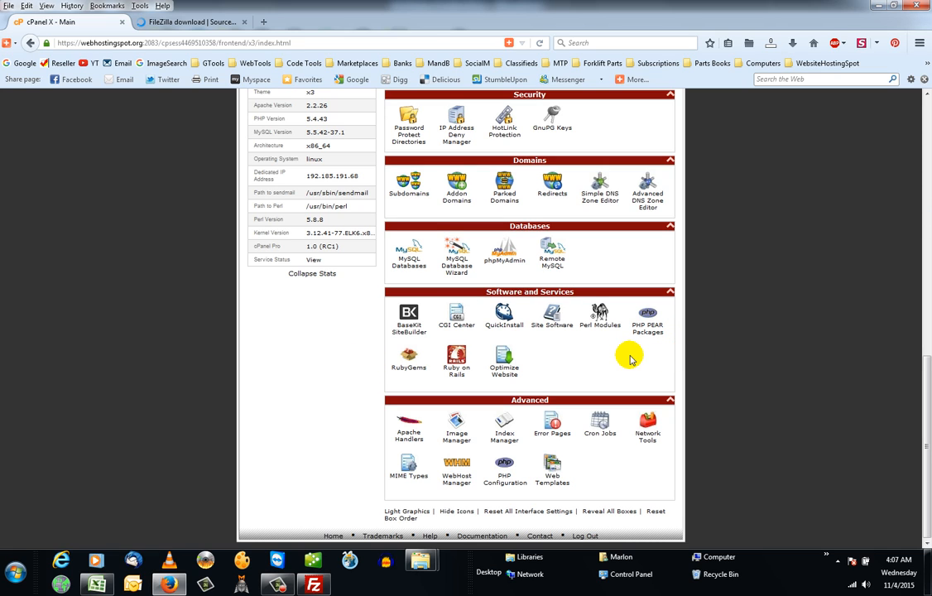
{"action": "scroll", "coordinate": [629, 357], "scroll_direction": "up", "scroll_amount": 3}
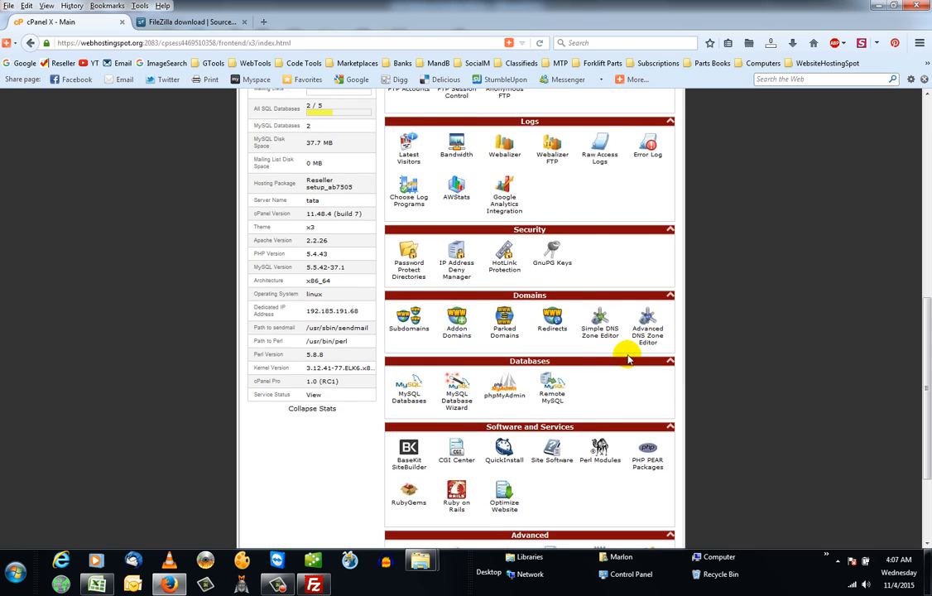
{"action": "scroll", "coordinate": [625, 354], "scroll_direction": "up", "scroll_amount": 4}
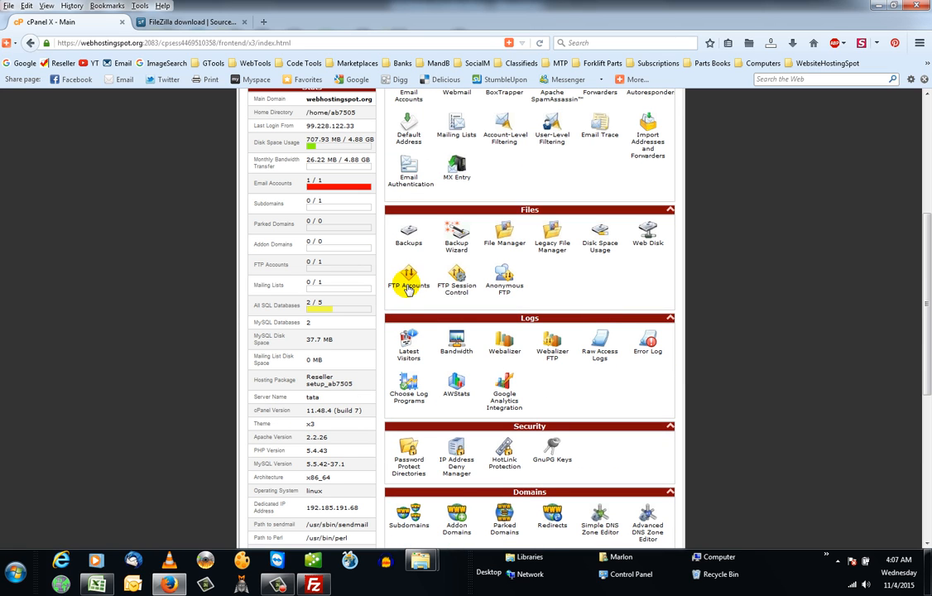
{"action": "left_click", "coordinate": [409, 290]}
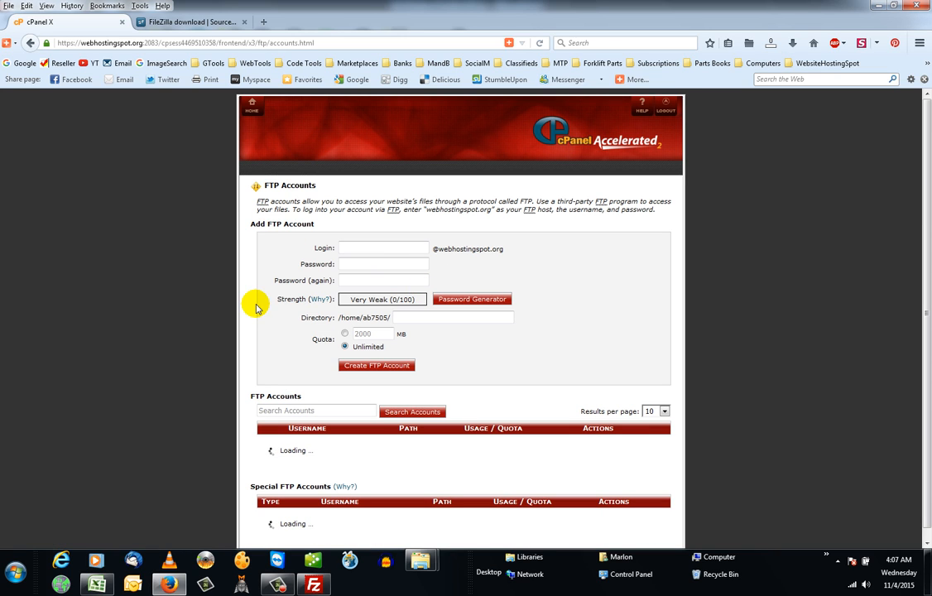
- Show the FTP client configuration settings for the main account under Special FTP Accounts
{"action": "scroll", "coordinate": [253, 306], "scroll_direction": "down", "scroll_amount": 3}
{"action": "scroll", "coordinate": [251, 304], "scroll_direction": "down", "scroll_amount": 1}
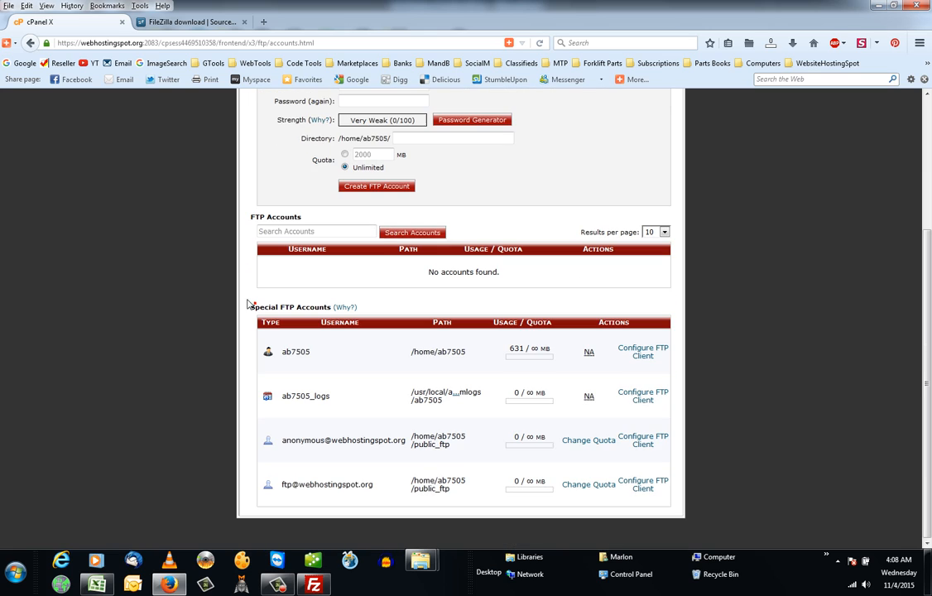
{"action": "double_click", "coordinate": [303, 354]}
{"action": "left_click", "coordinate": [332, 356]}
{"action": "left_click", "coordinate": [644, 352]}
{"action": "scroll", "coordinate": [451, 354], "scroll_direction": "down", "scroll_amount": 3}
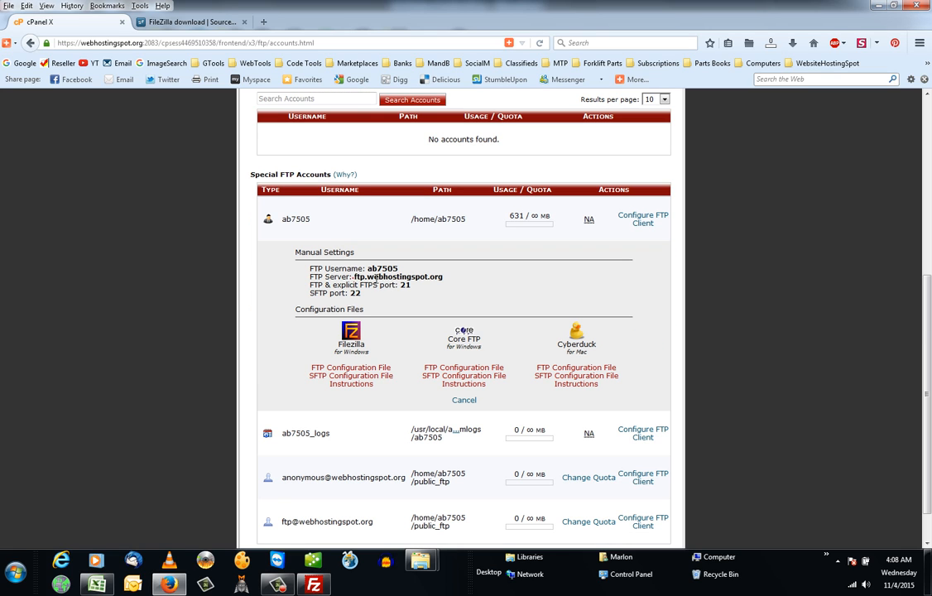
- Copy the FTP server address ftp.webhostingspot.org from cPanel and paste it as the new site's host in FileZilla
{"action": "left_click_drag", "start_coordinate": [354, 277], "coordinate": [444, 279]}
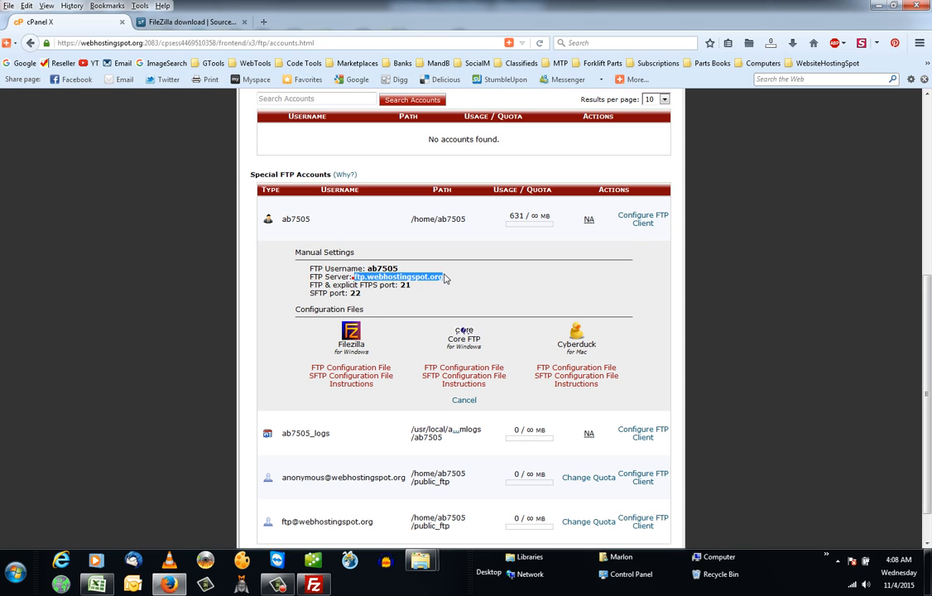
{"action": "right_click", "coordinate": [418, 277]}
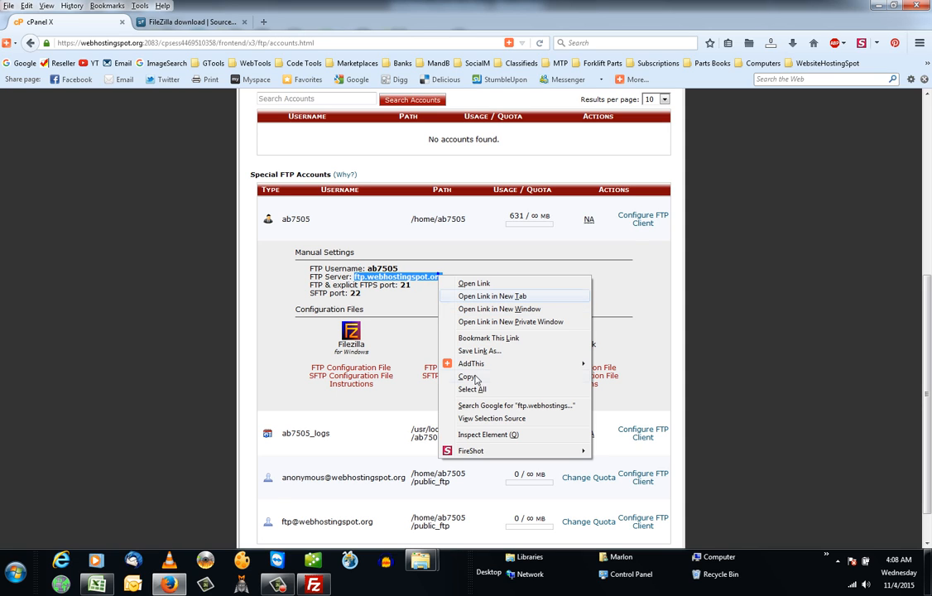
{"action": "left_click", "coordinate": [419, 333]}
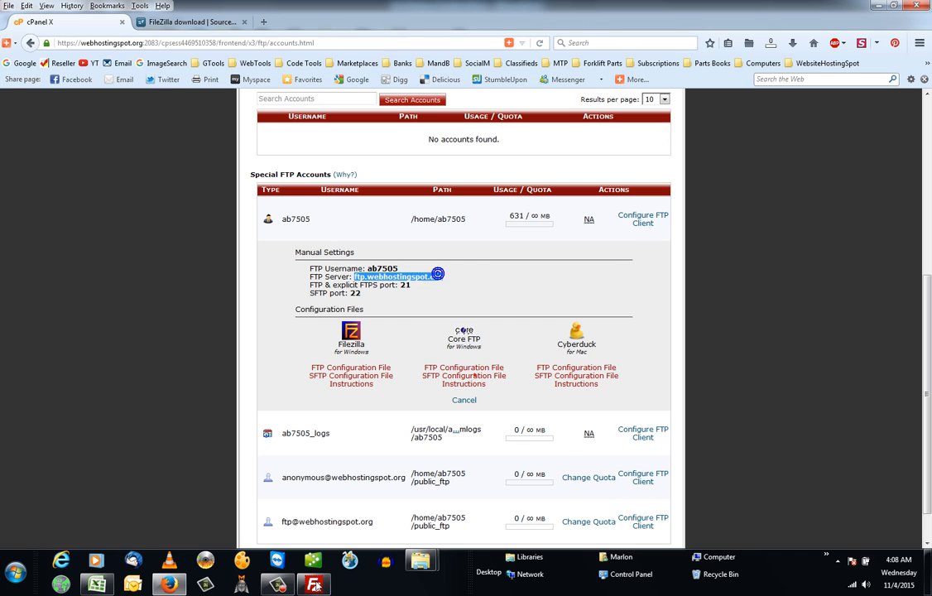
{"action": "left_click", "coordinate": [314, 585]}
{"action": "right_click", "coordinate": [510, 183]}
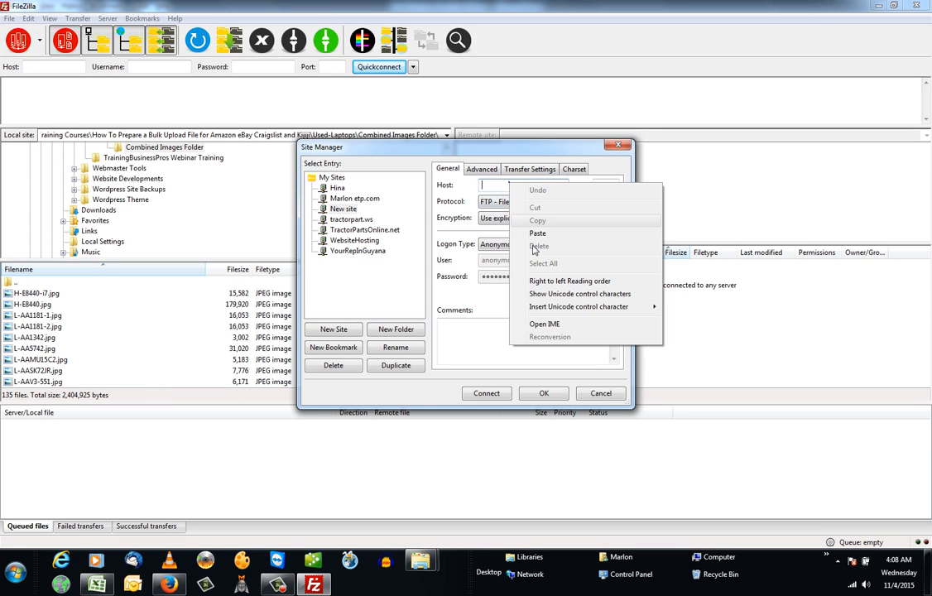
{"action": "left_click", "coordinate": [538, 232]}
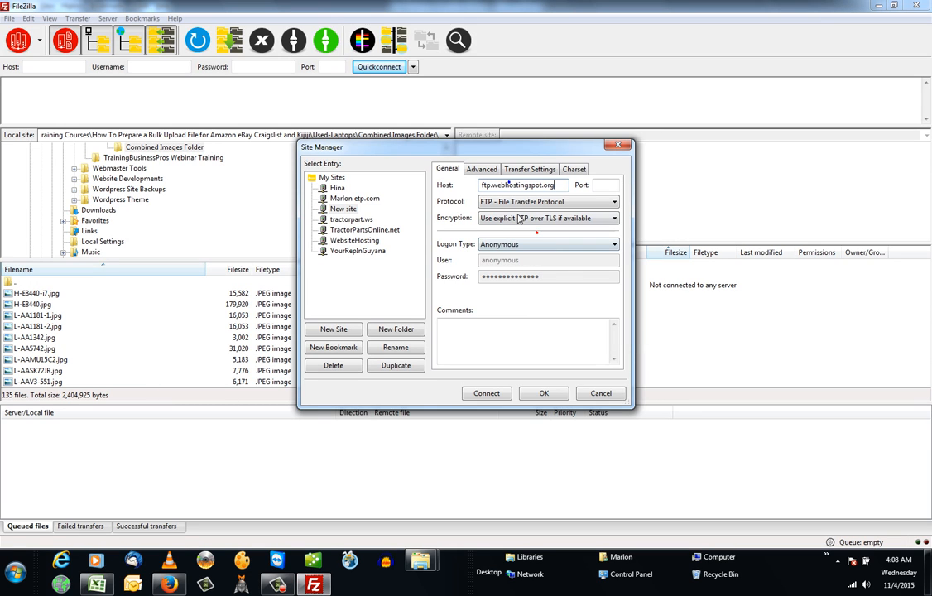
- Set the new site's logon type to Normal and replace its user with the FTP username copied from cPanel in Firefox
{"action": "left_click", "coordinate": [534, 244]}
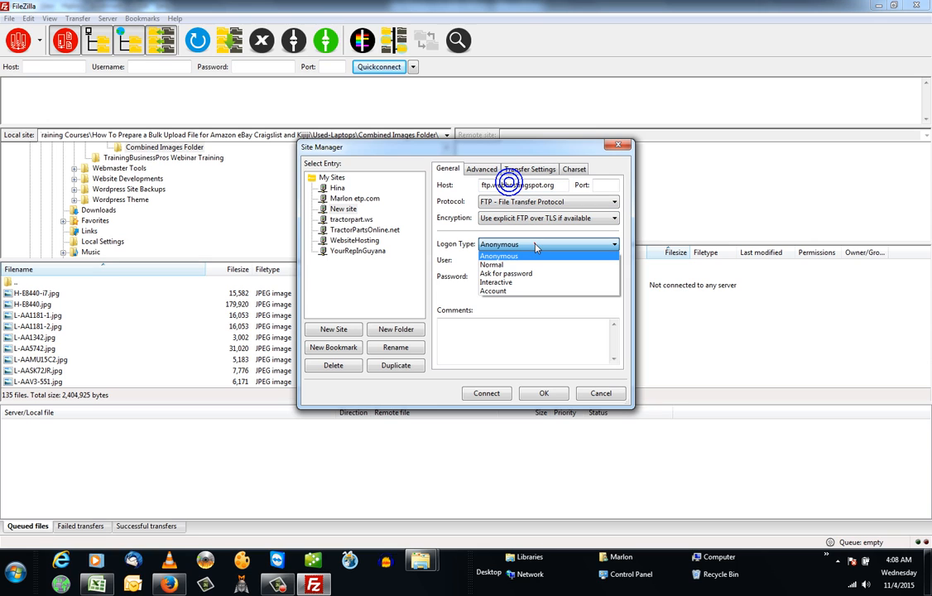
{"action": "left_click", "coordinate": [532, 265]}
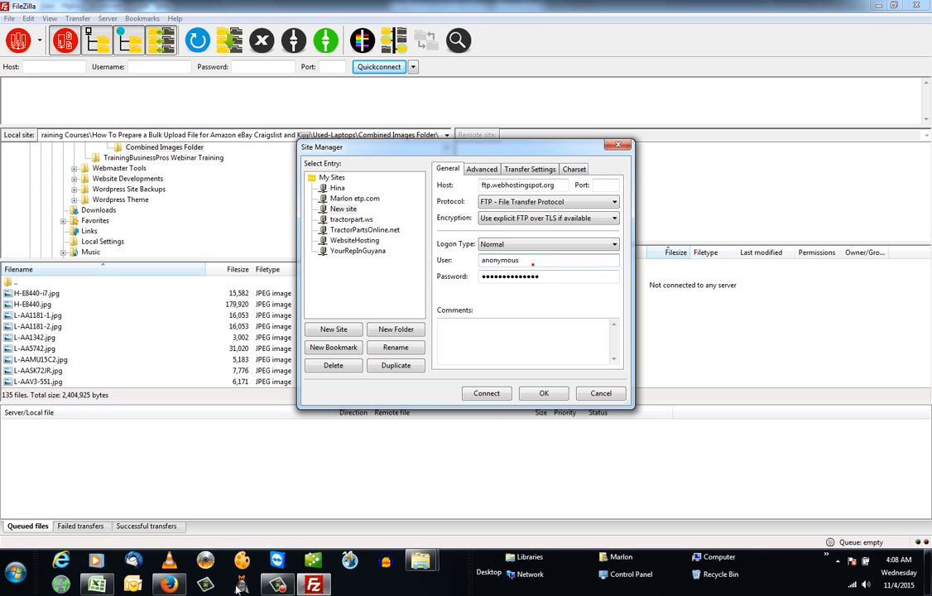
{"action": "key", "text": "alt+Tab"}
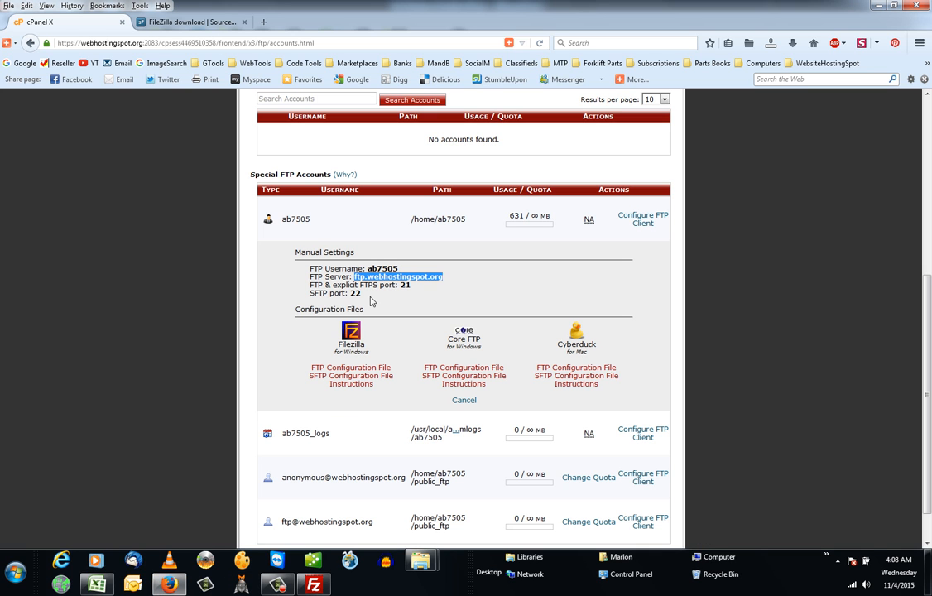
{"action": "double_click", "coordinate": [388, 268]}
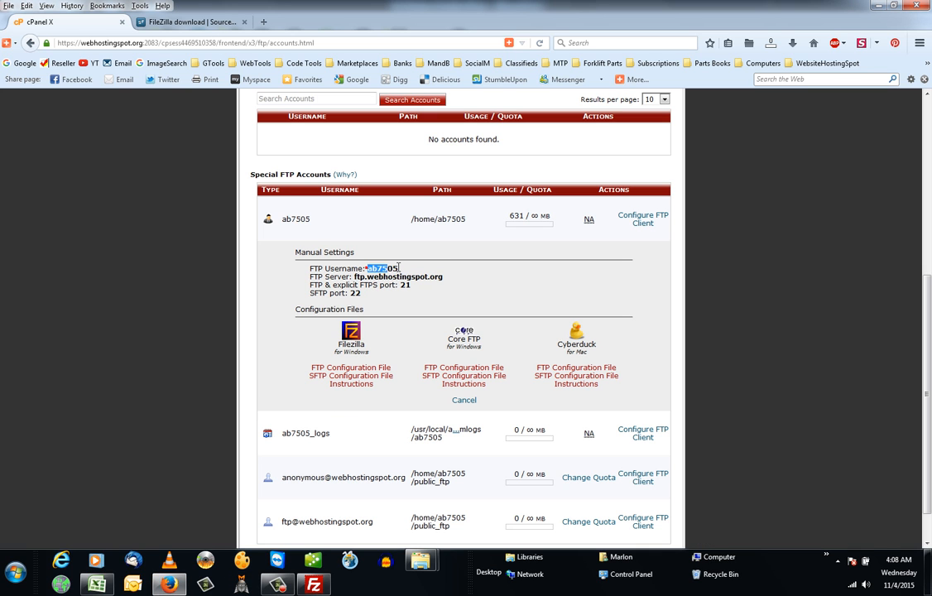
{"action": "right_click", "coordinate": [388, 267]}
{"action": "left_click", "coordinate": [405, 290]}
{"action": "left_click", "coordinate": [314, 584]}
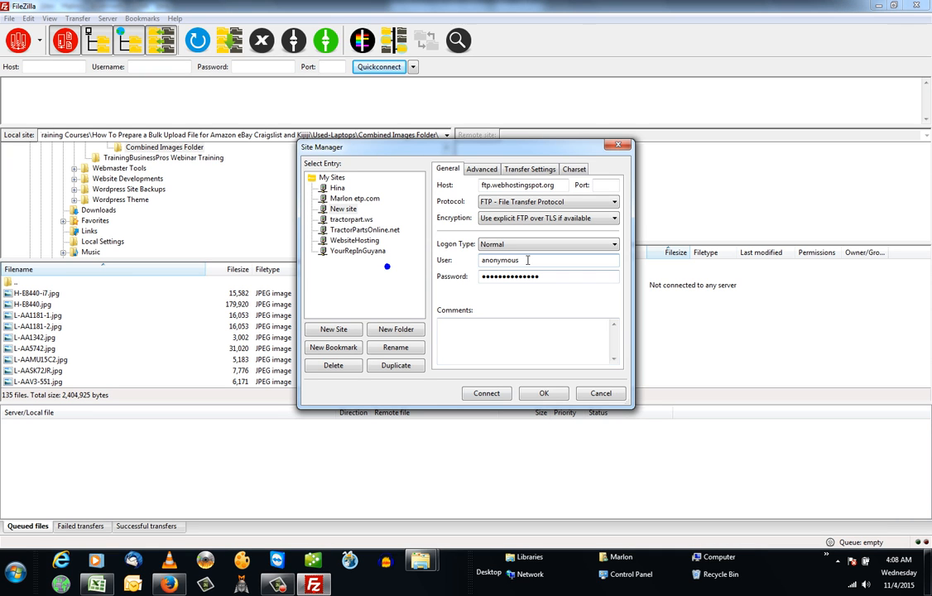
{"action": "key", "text": "ctrl+a"}
{"action": "key", "text": "ctrl+v"}
{"action": "left_click", "coordinate": [559, 277]}
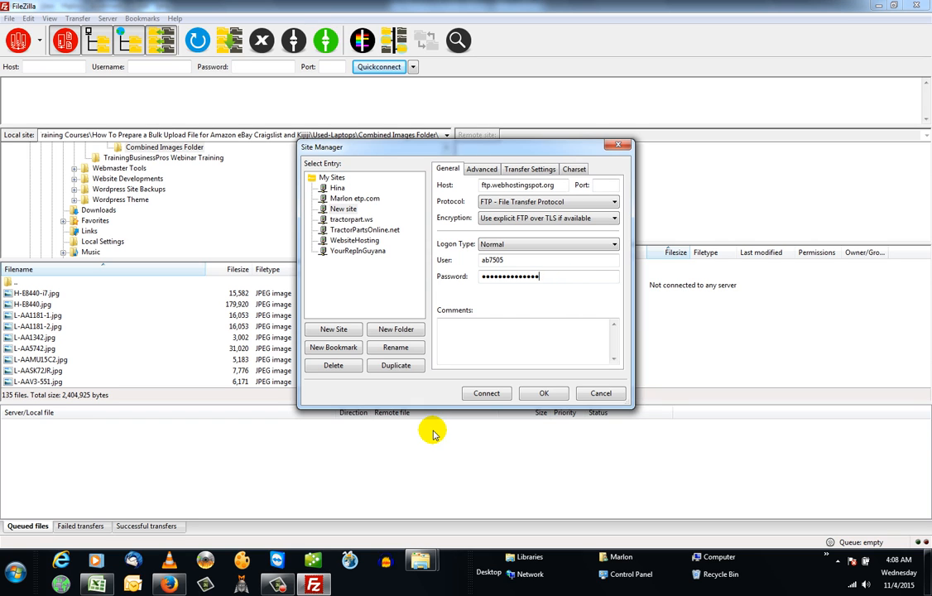
- Switch to Firefox and log in to Domains Priced Right in a new tab with the saved credentials, keeping the current Windows color scheme
{"action": "left_click", "coordinate": [170, 585]}
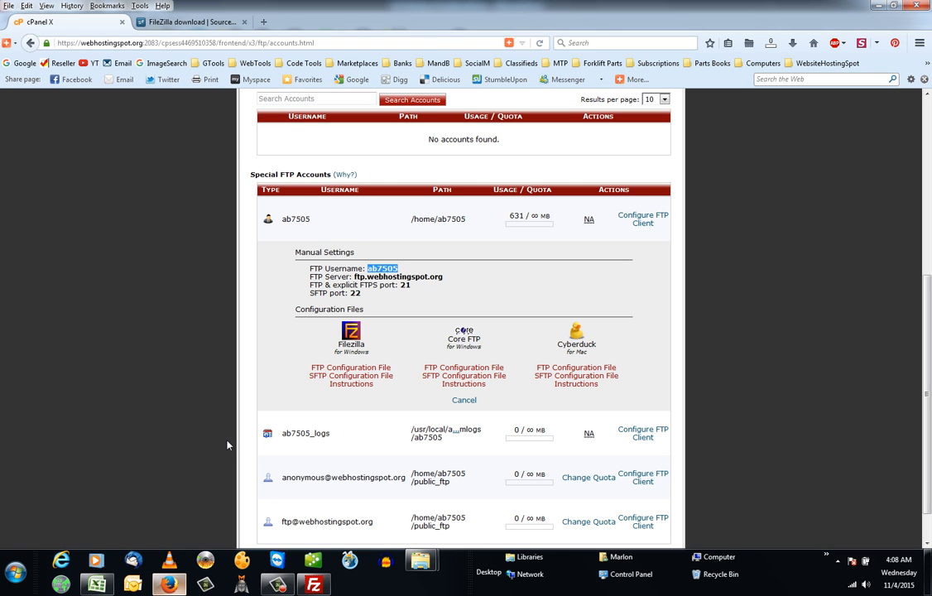
{"action": "left_click", "coordinate": [262, 26]}
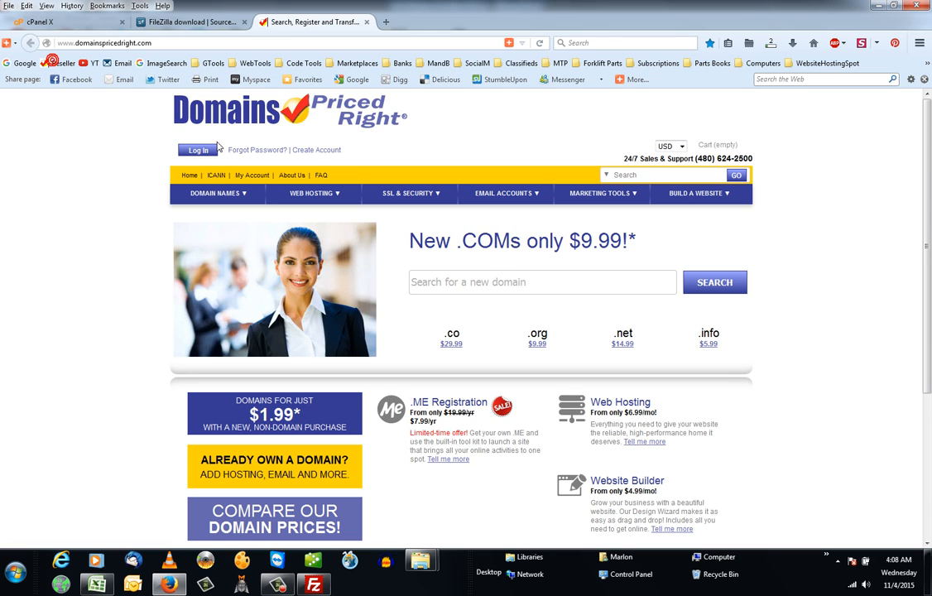
{"action": "left_click", "coordinate": [203, 150]}
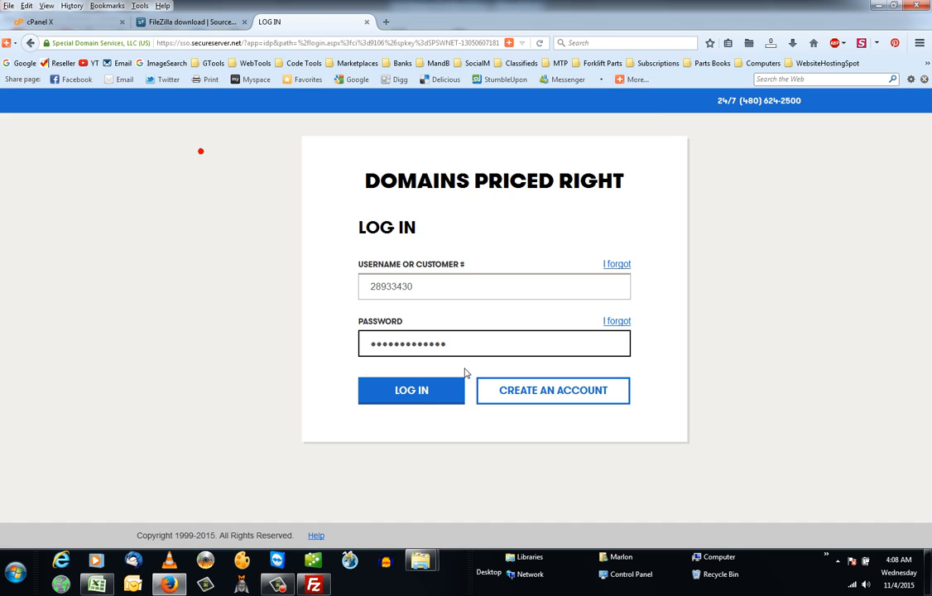
{"action": "left_click", "coordinate": [425, 394]}
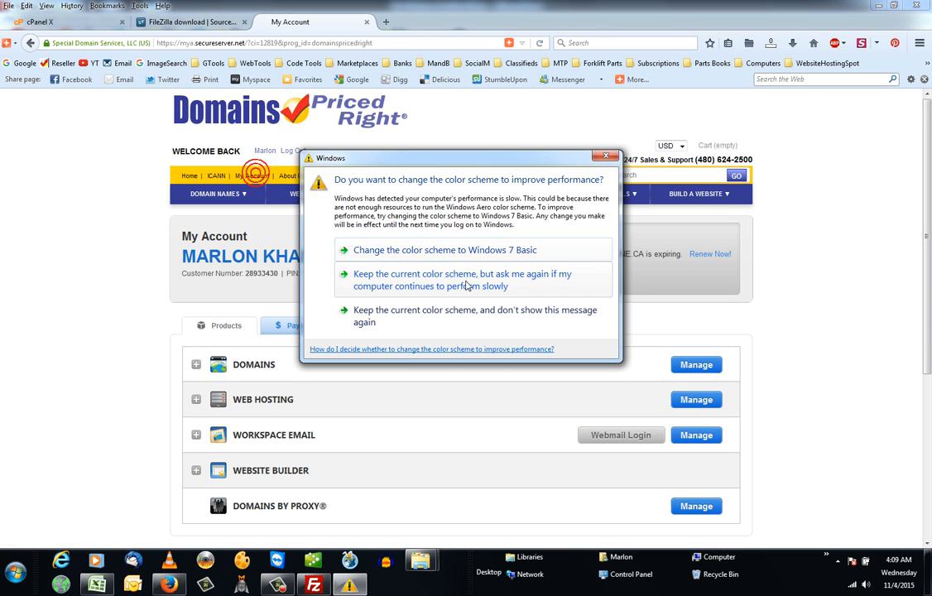
{"action": "left_click", "coordinate": [411, 281]}
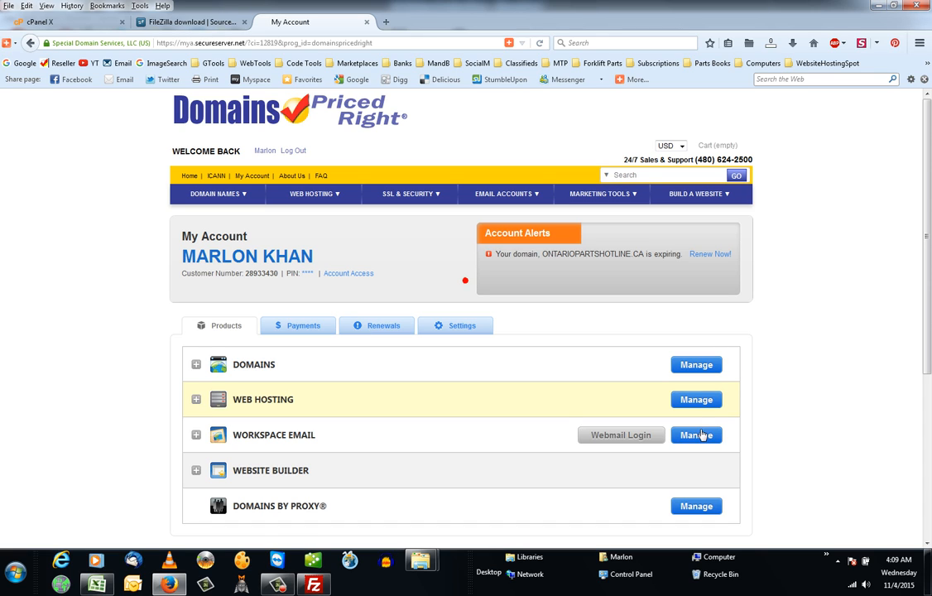
- Go to Web Hosting management and open the hosting account for tractorpart.ws
{"action": "left_click", "coordinate": [697, 400]}
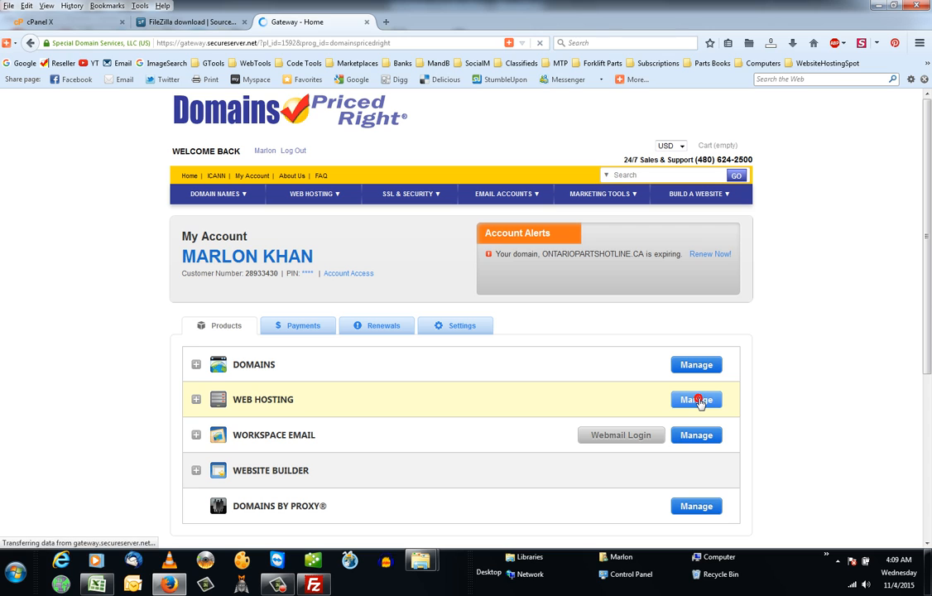
{"action": "left_click", "coordinate": [698, 401]}
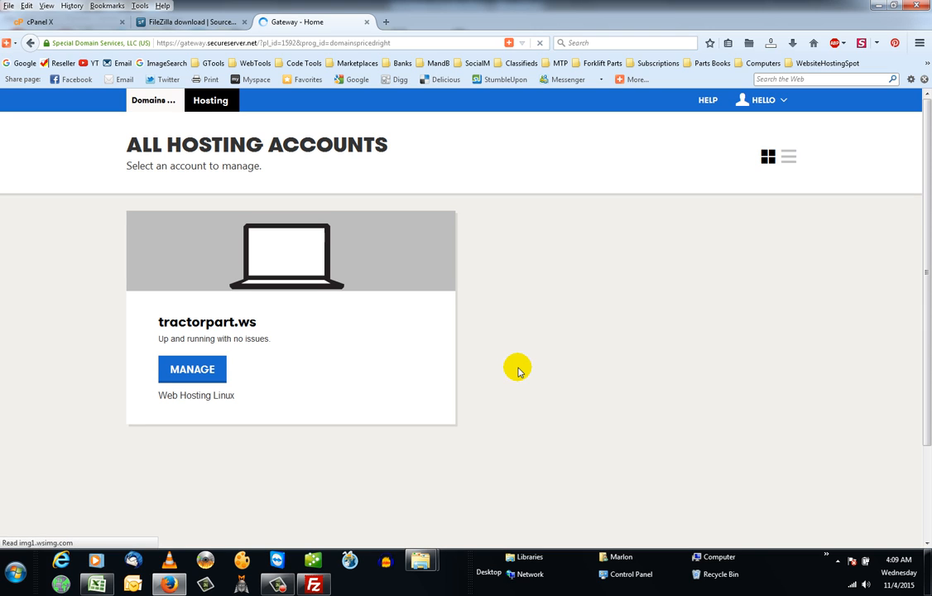
{"action": "left_click", "coordinate": [180, 369]}
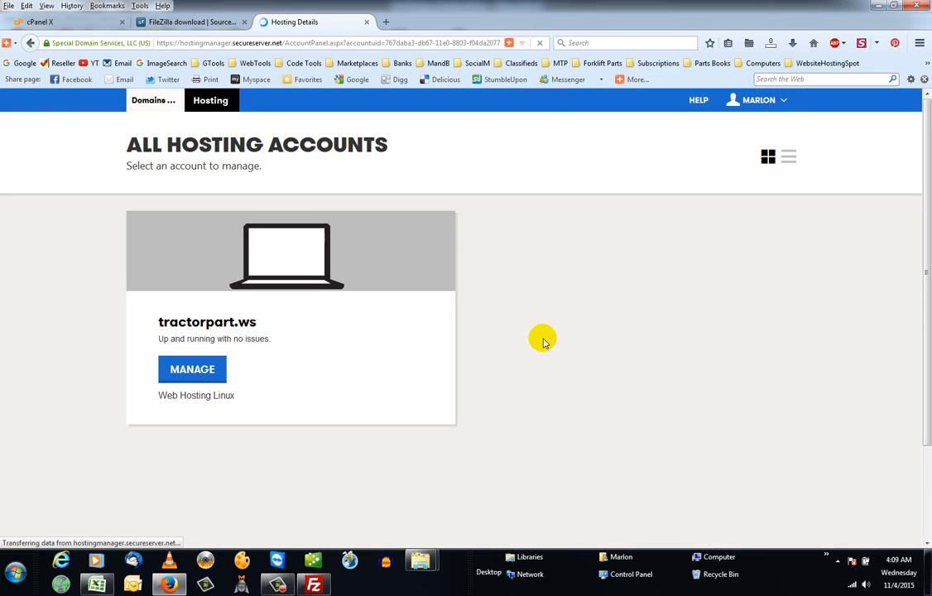
- Find FTP Users in the Settings section of the hosting details and open it
{"action": "scroll", "coordinate": [490, 346], "scroll_direction": "down", "scroll_amount": 2}
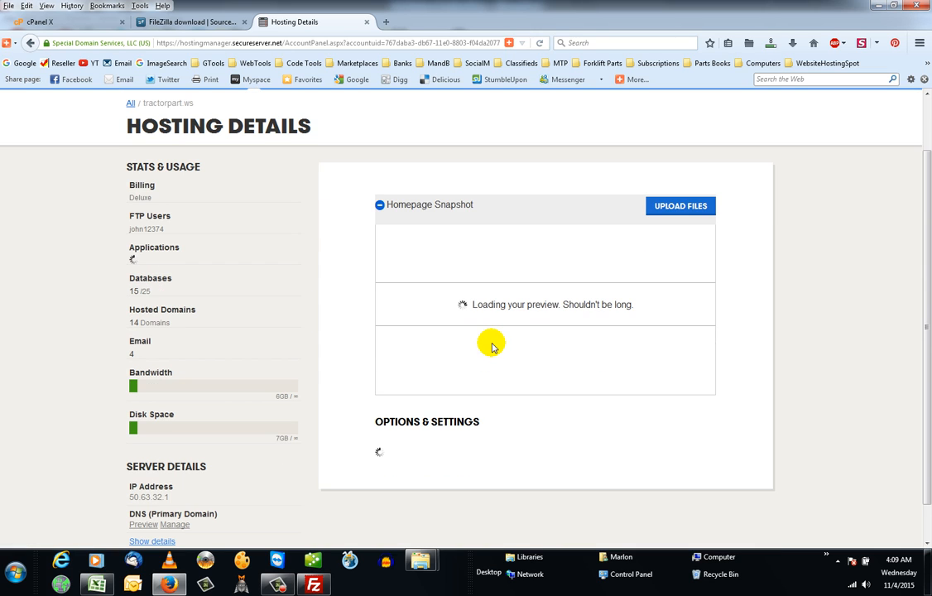
{"action": "scroll", "coordinate": [389, 354], "scroll_direction": "down", "scroll_amount": 1}
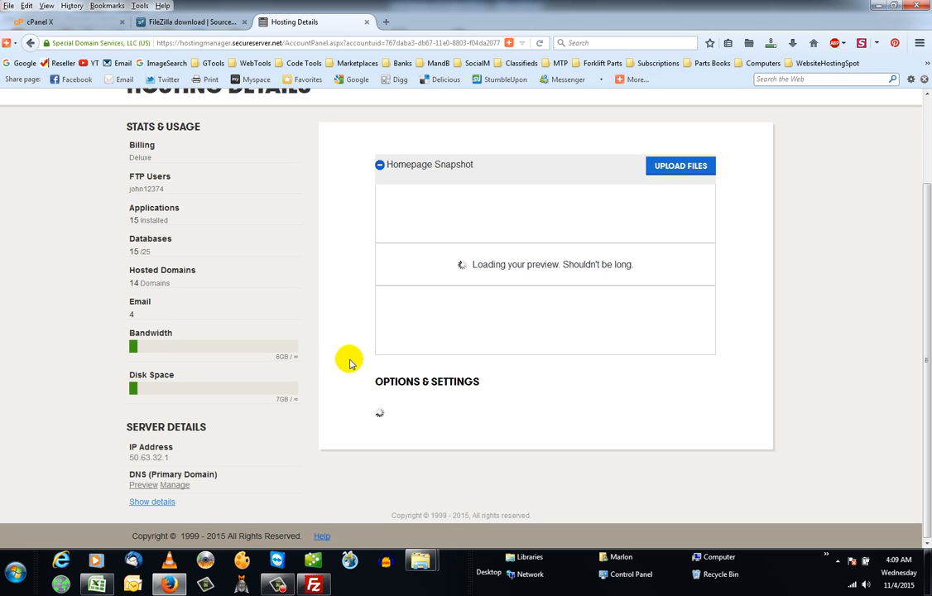
{"action": "left_click", "coordinate": [349, 359]}
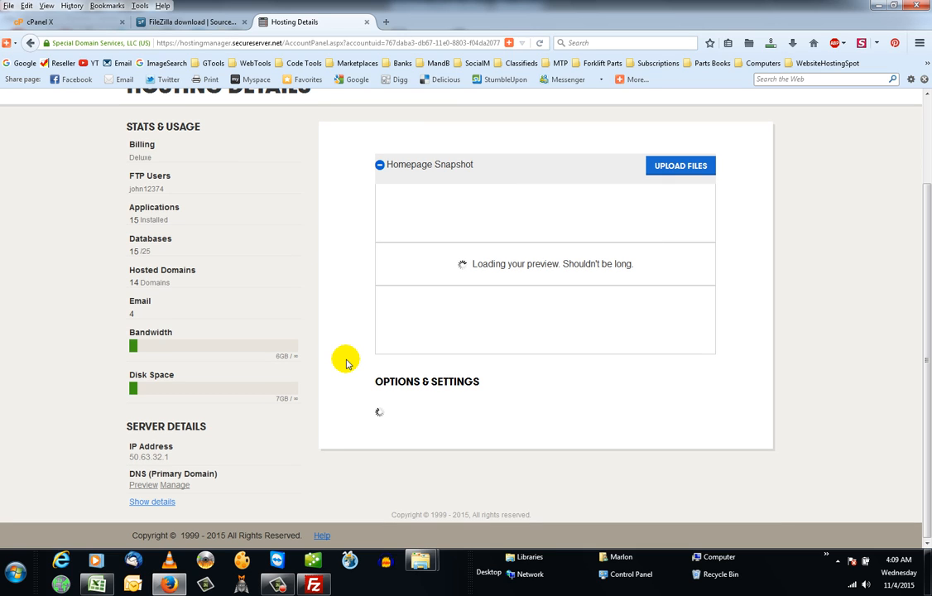
{"action": "scroll", "coordinate": [346, 362], "scroll_direction": "up", "scroll_amount": 2}
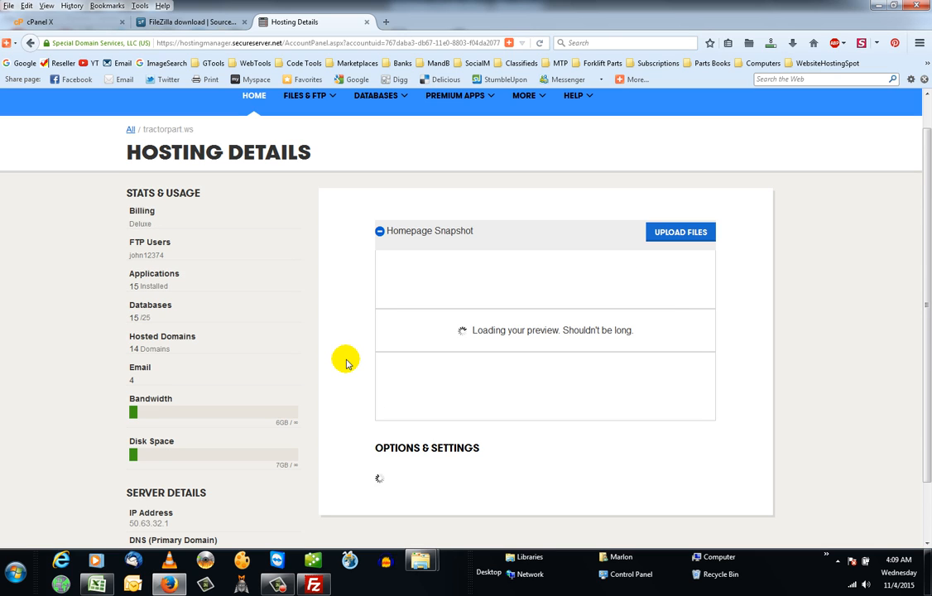
{"action": "scroll", "coordinate": [346, 362], "scroll_direction": "down", "scroll_amount": 8}
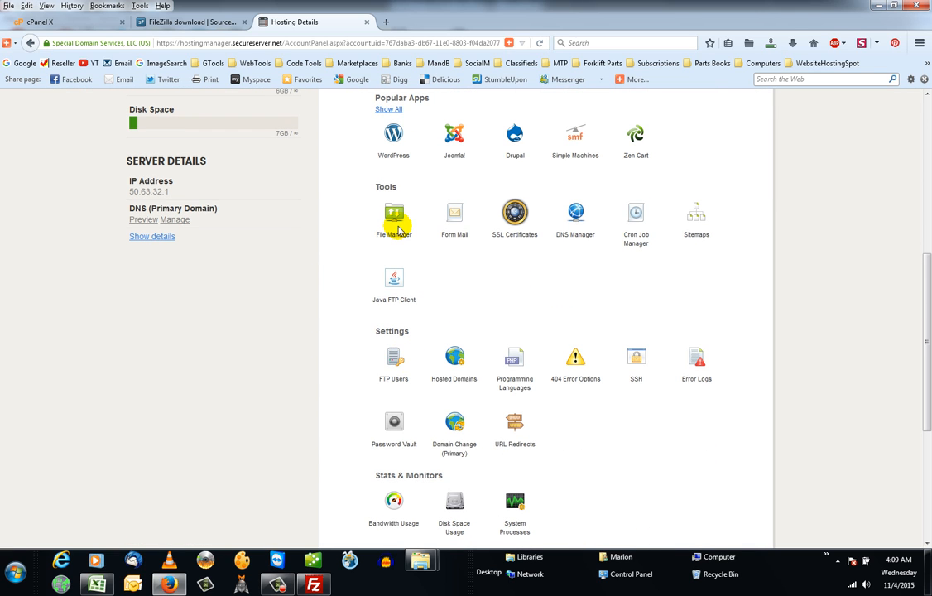
{"action": "left_click", "coordinate": [393, 362]}
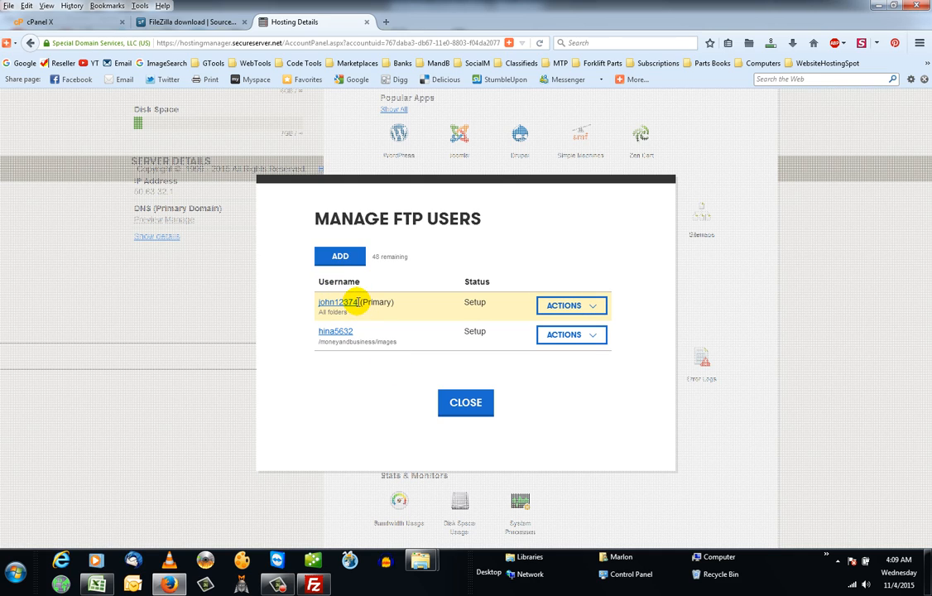
- Examine the primary FTP user's username and show its details
{"action": "left_click_drag", "start_coordinate": [359, 303], "coordinate": [316, 303]}
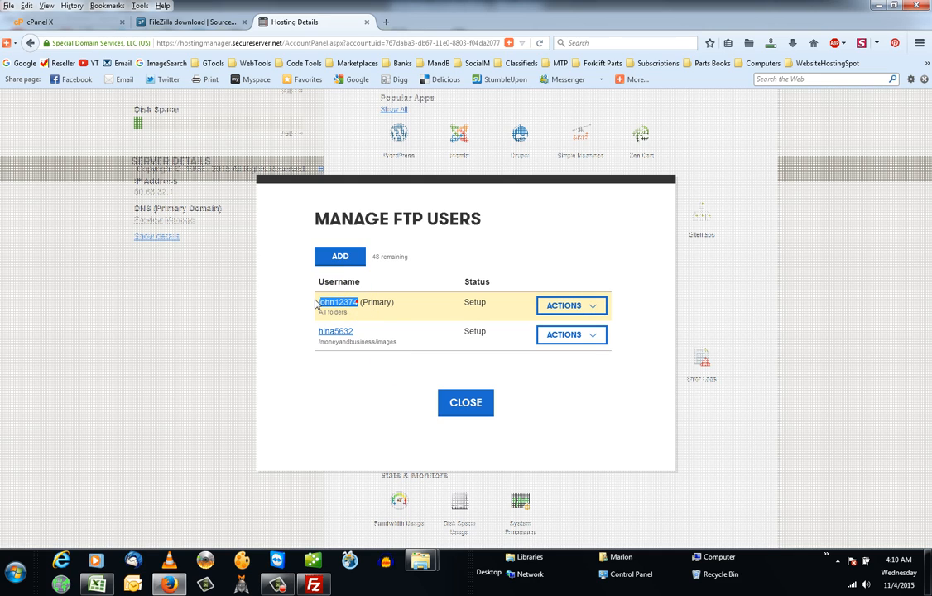
{"action": "left_click", "coordinate": [452, 307]}
{"action": "left_click", "coordinate": [595, 310]}
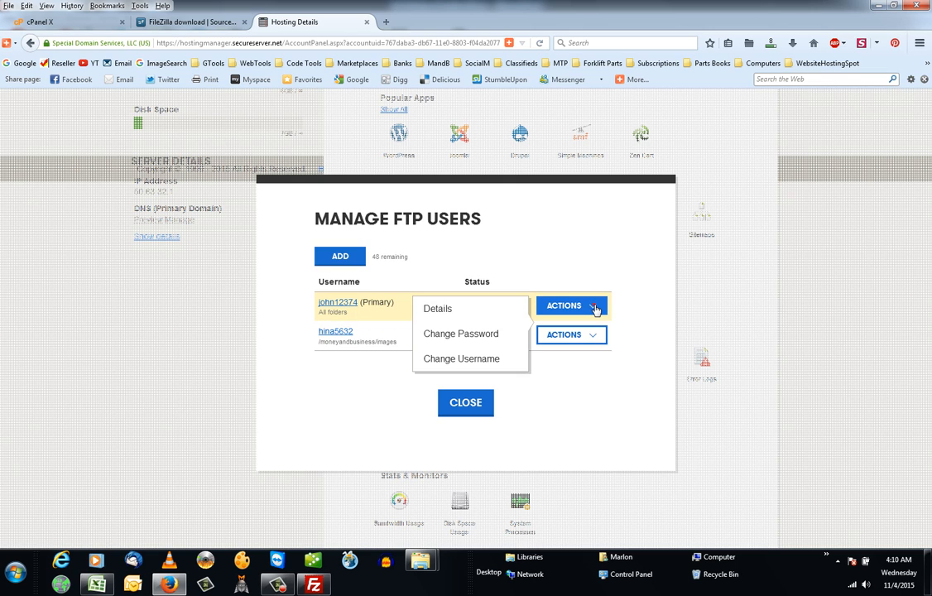
{"action": "left_click", "coordinate": [437, 310]}
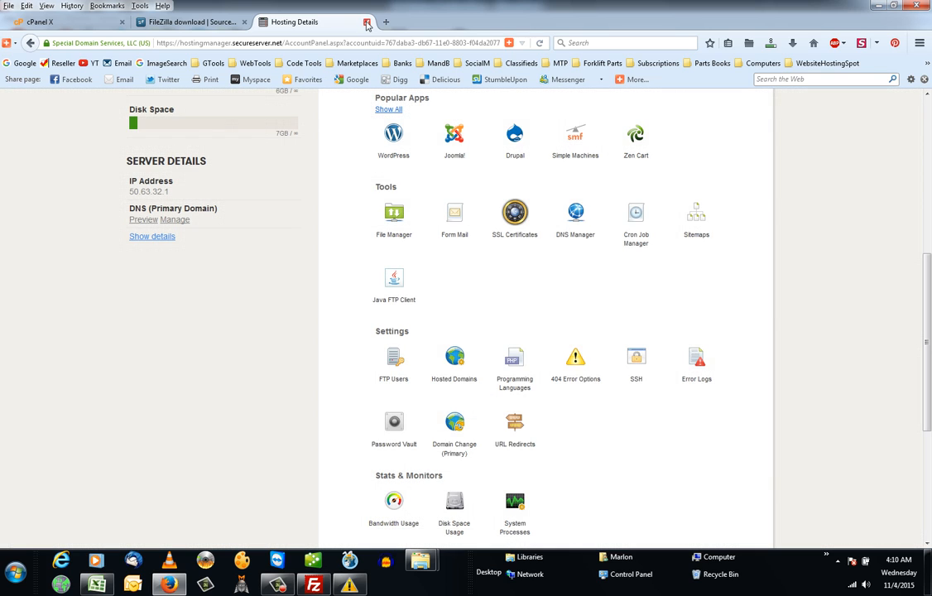
- Close the Hosting Details and cPanel pages and switch back to FileZilla's Site Manager
{"action": "left_click", "coordinate": [367, 21]}
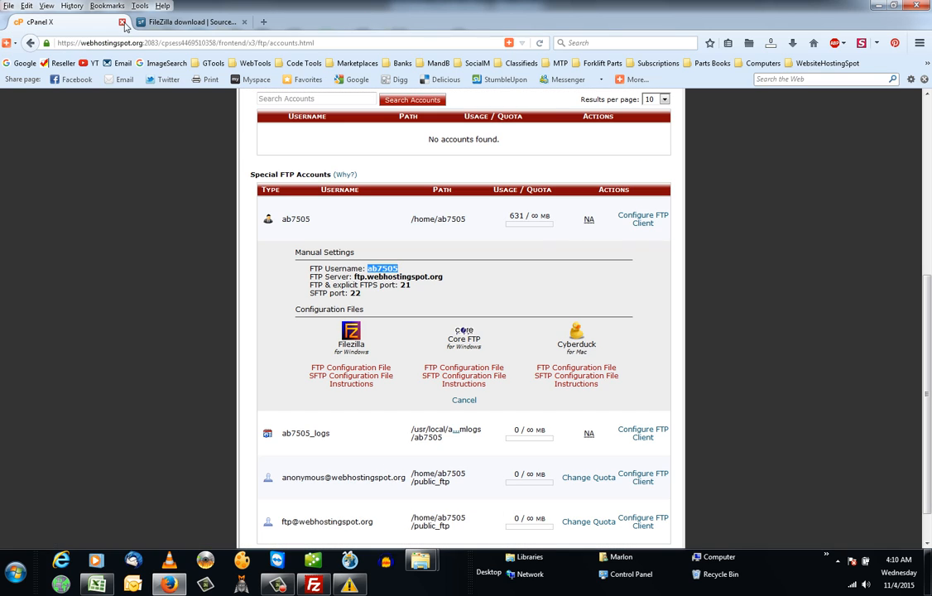
{"action": "key", "text": "ctrl+w"}
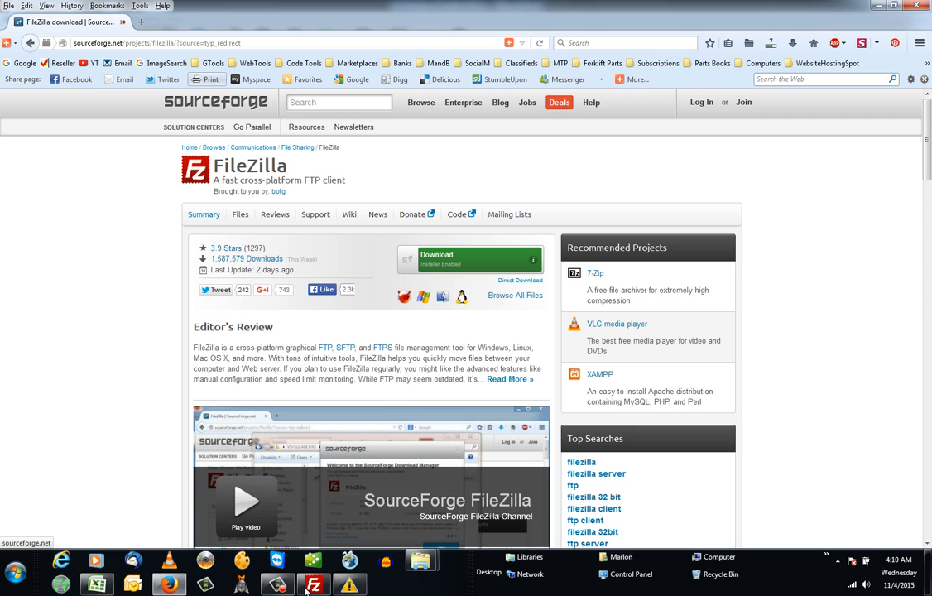
{"action": "left_click", "coordinate": [314, 585]}
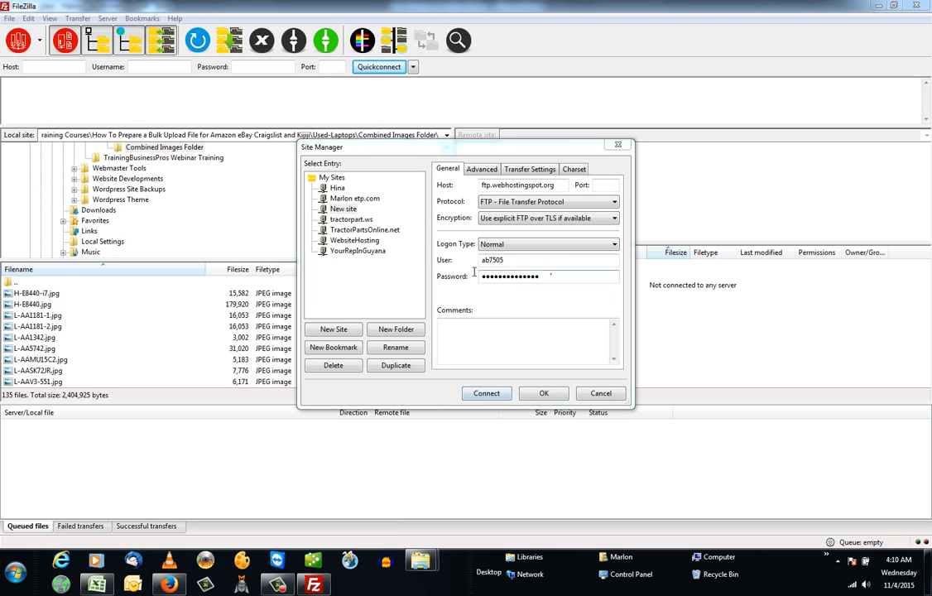
- Delete the "New site" entry from the Site Manager and confirm its removal
{"action": "double_click", "coordinate": [552, 276]}
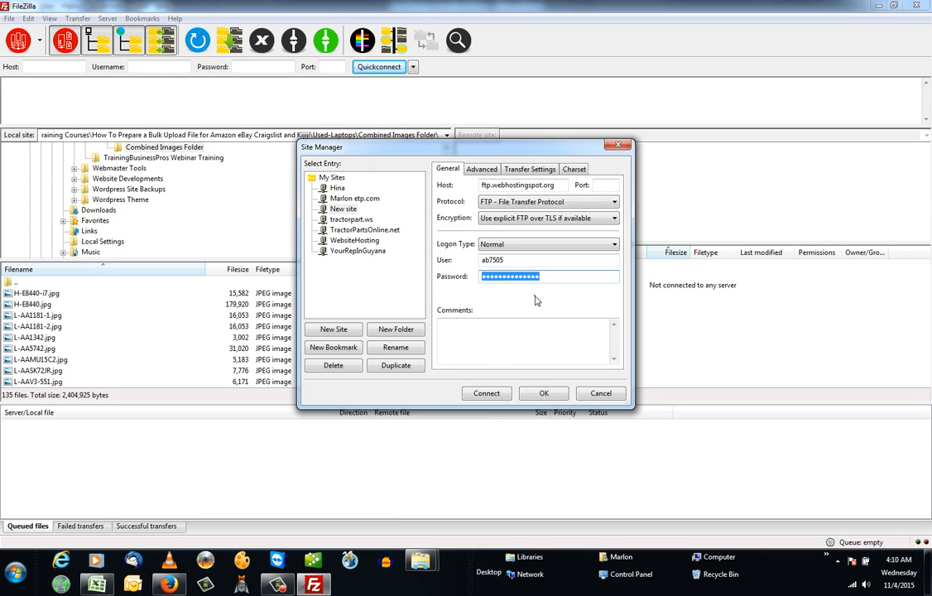
{"action": "right_click", "coordinate": [338, 210]}
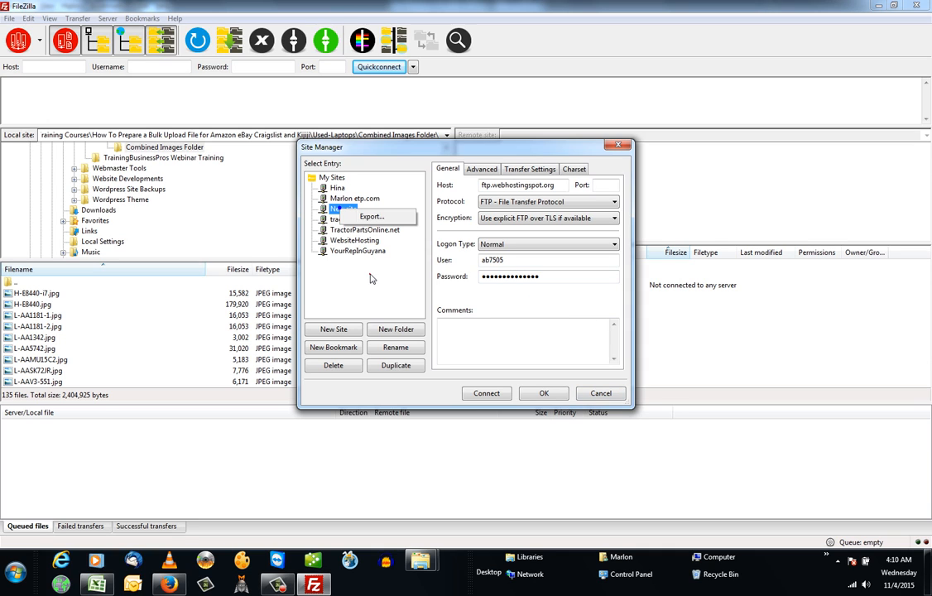
{"action": "left_click", "coordinate": [331, 209]}
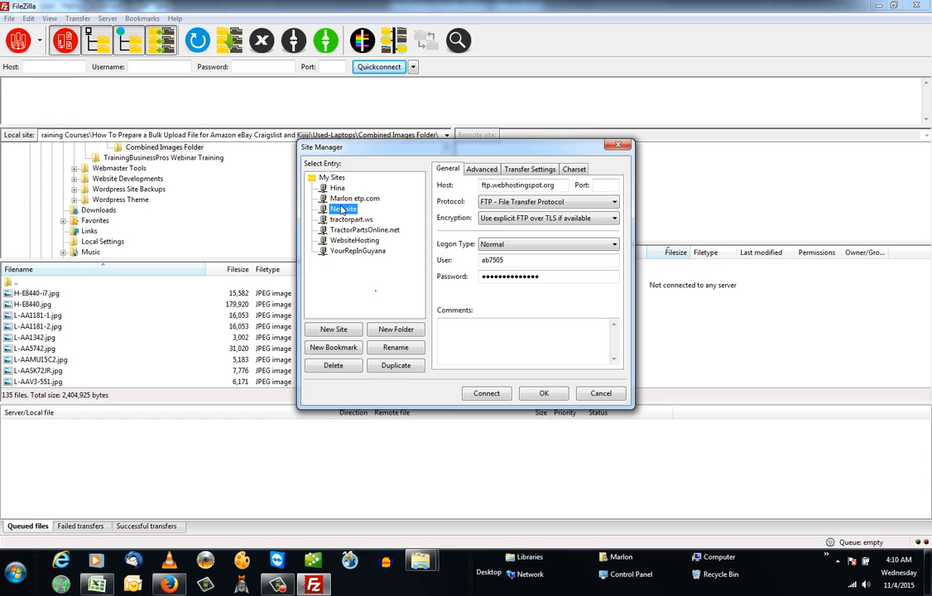
{"action": "left_click", "coordinate": [330, 369]}
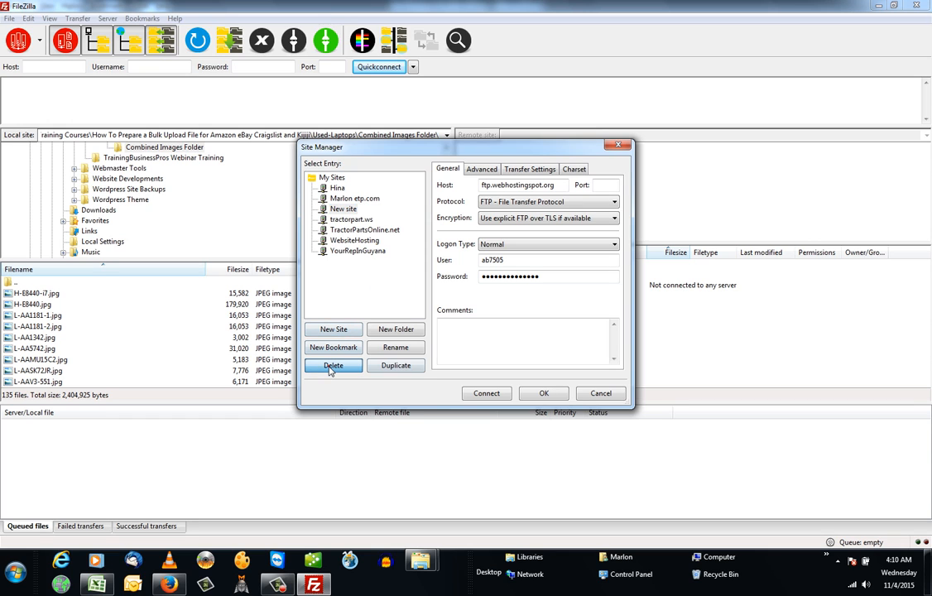
{"action": "left_click", "coordinate": [454, 297]}
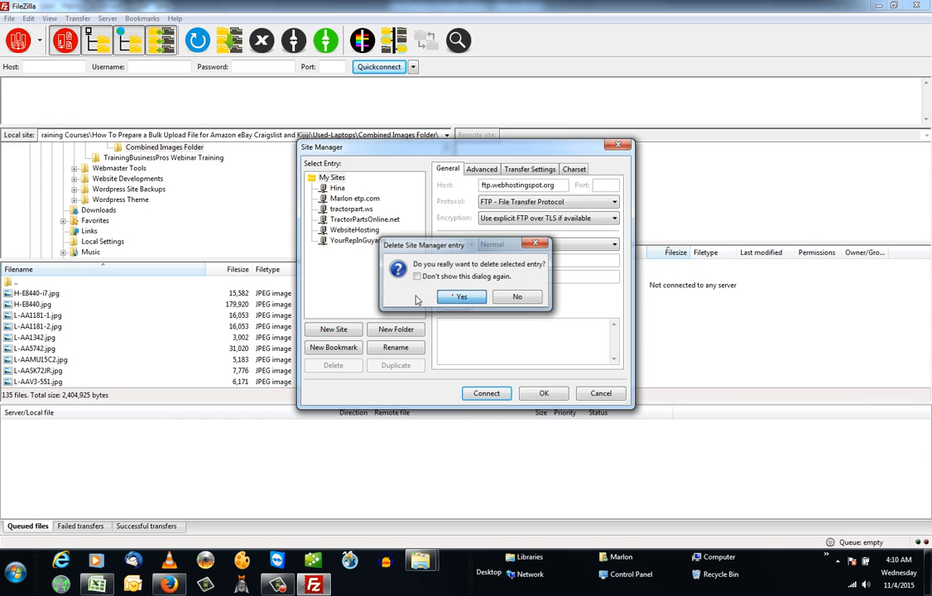
- Connect to the saved WebsiteHosting site and expand the root folder of the remote site
{"action": "left_click", "coordinate": [354, 229]}
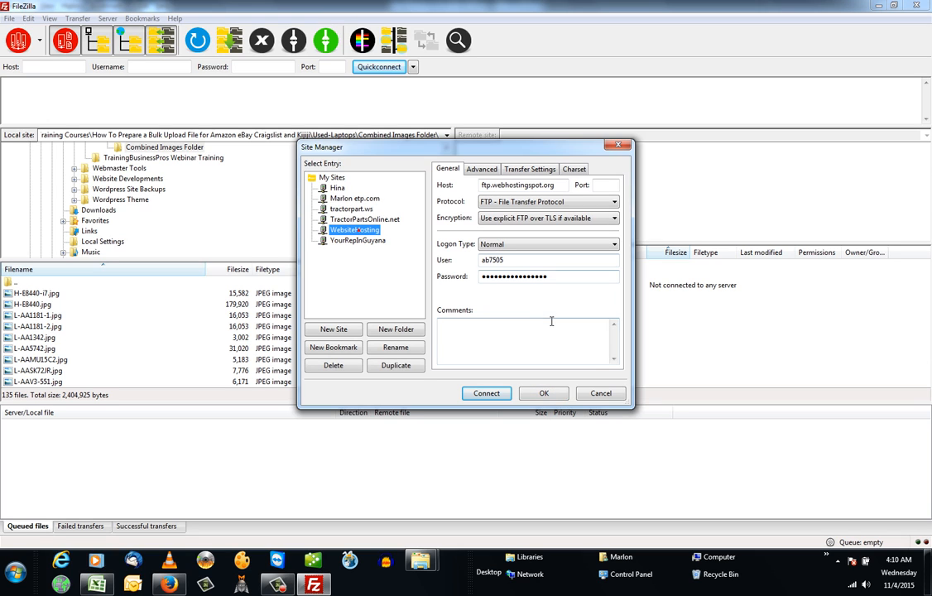
{"action": "left_click", "coordinate": [557, 185]}
{"action": "left_click", "coordinate": [513, 261]}
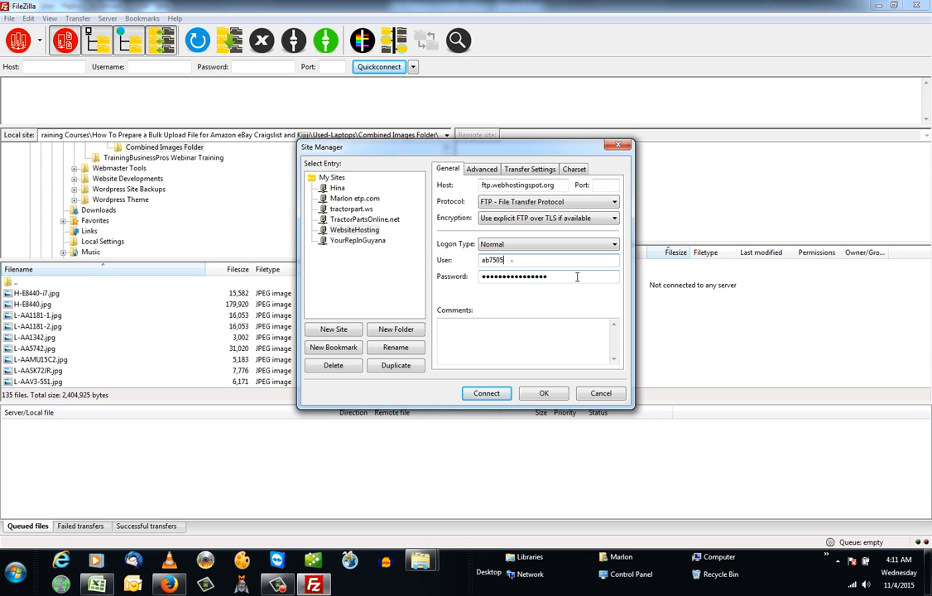
{"action": "left_click", "coordinate": [484, 393]}
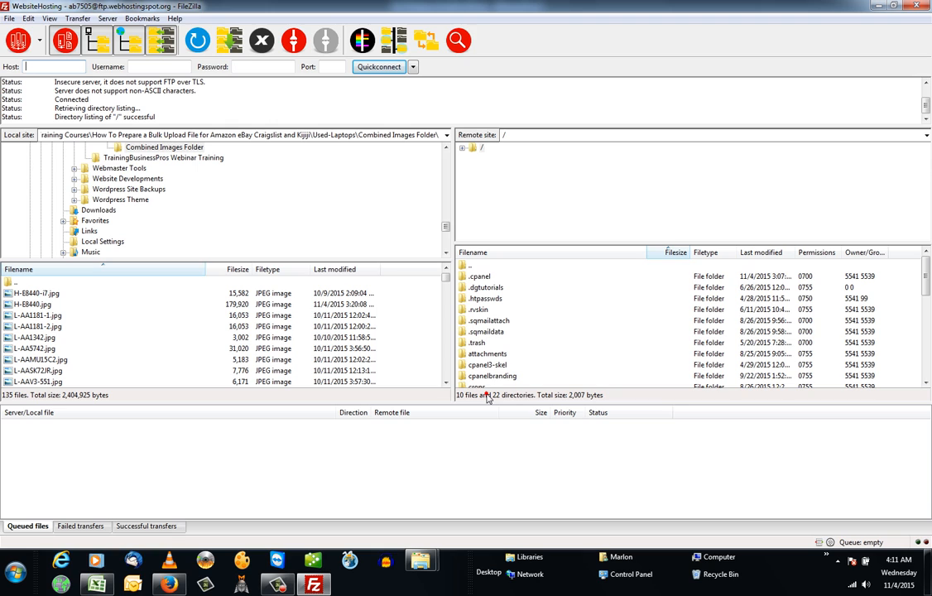
{"action": "left_click", "coordinate": [466, 149]}
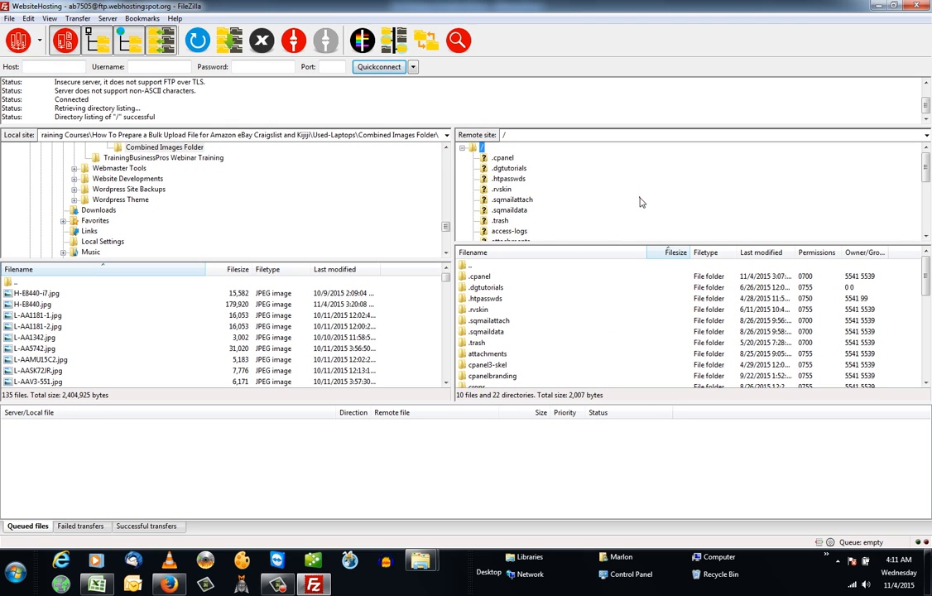
- Enlarge the remote directory tree, then open the public_html folder on the server and expand its subfolders
{"action": "left_click_drag", "start_coordinate": [624, 250], "coordinate": [623, 260]}
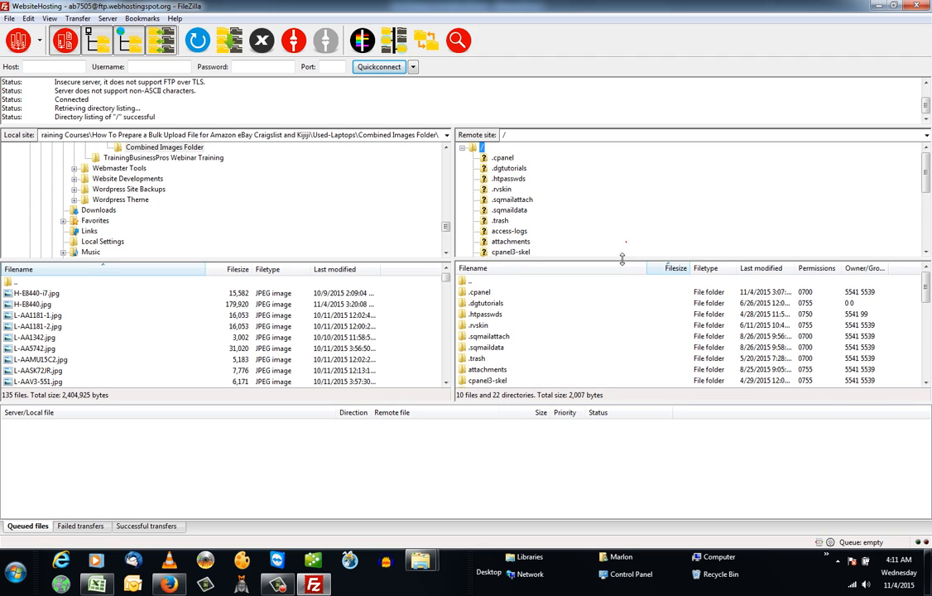
{"action": "scroll", "coordinate": [618, 190], "scroll_direction": "down", "scroll_amount": 1}
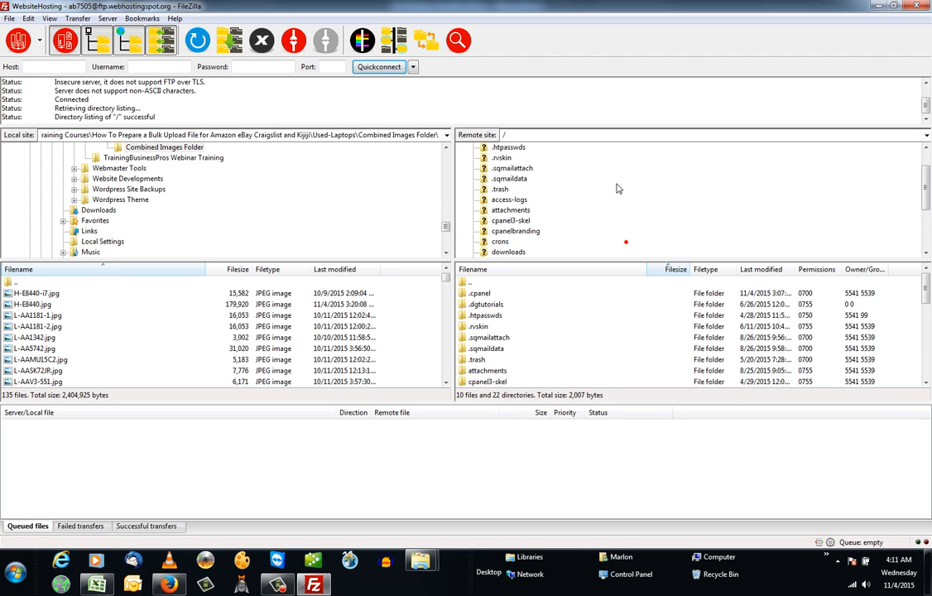
{"action": "scroll", "coordinate": [616, 188], "scroll_direction": "down", "scroll_amount": 2}
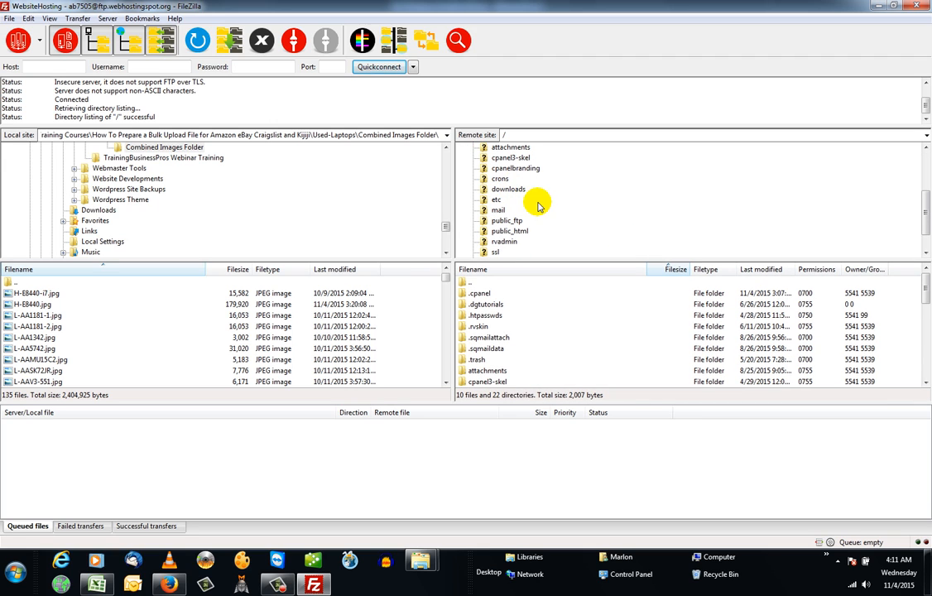
{"action": "left_click", "coordinate": [509, 231]}
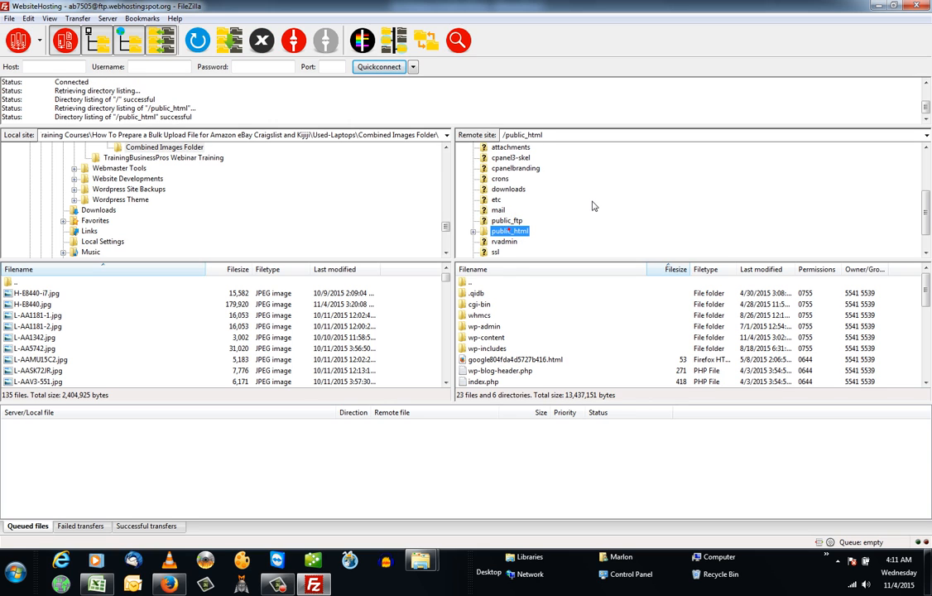
{"action": "scroll", "coordinate": [592, 205], "scroll_direction": "down", "scroll_amount": 1}
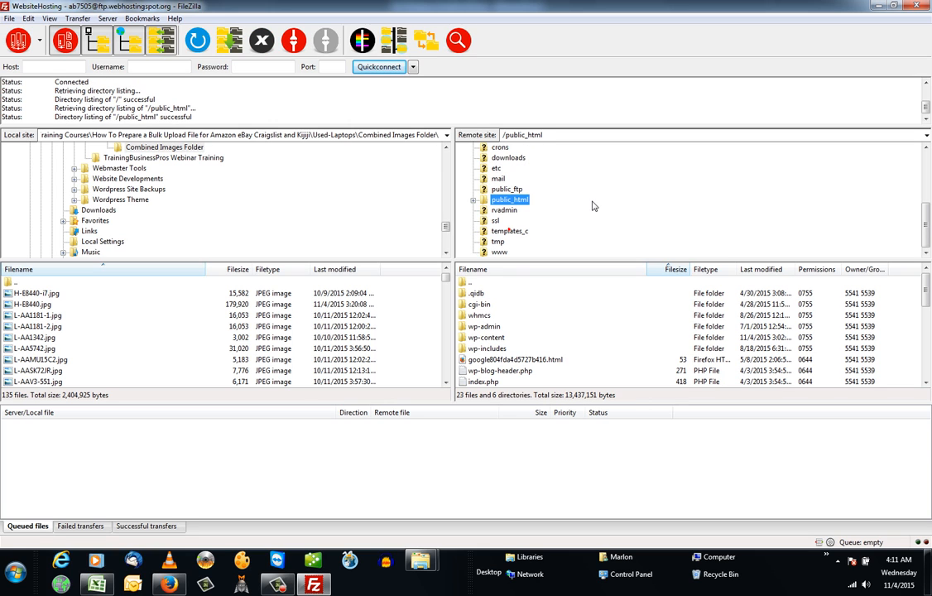
{"action": "left_click", "coordinate": [474, 201]}
{"action": "scroll", "coordinate": [570, 188], "scroll_direction": "down", "scroll_amount": 1}
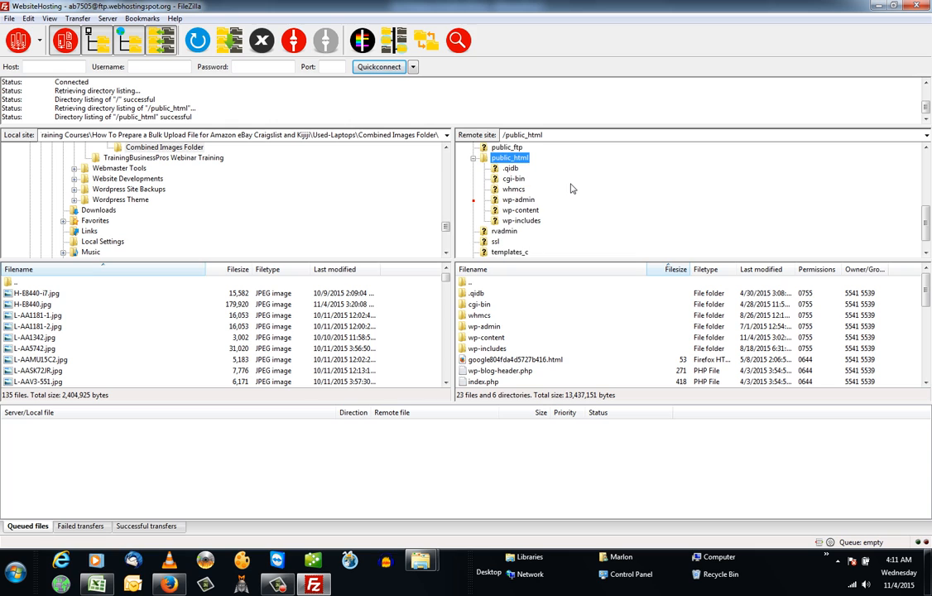
- Create a directory named "images" inside the remote public_html folder
{"action": "right_click", "coordinate": [508, 163]}
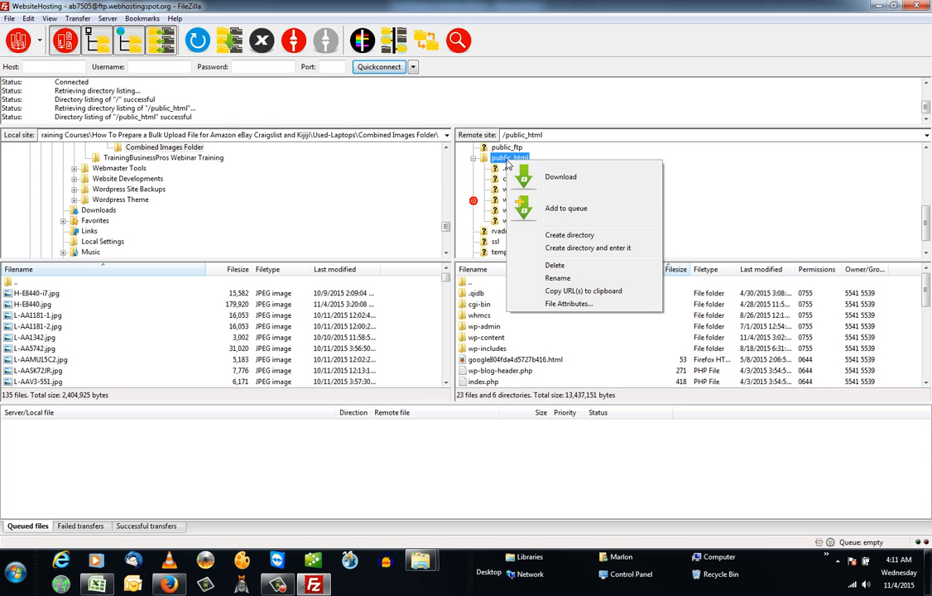
{"action": "left_click", "coordinate": [579, 239]}
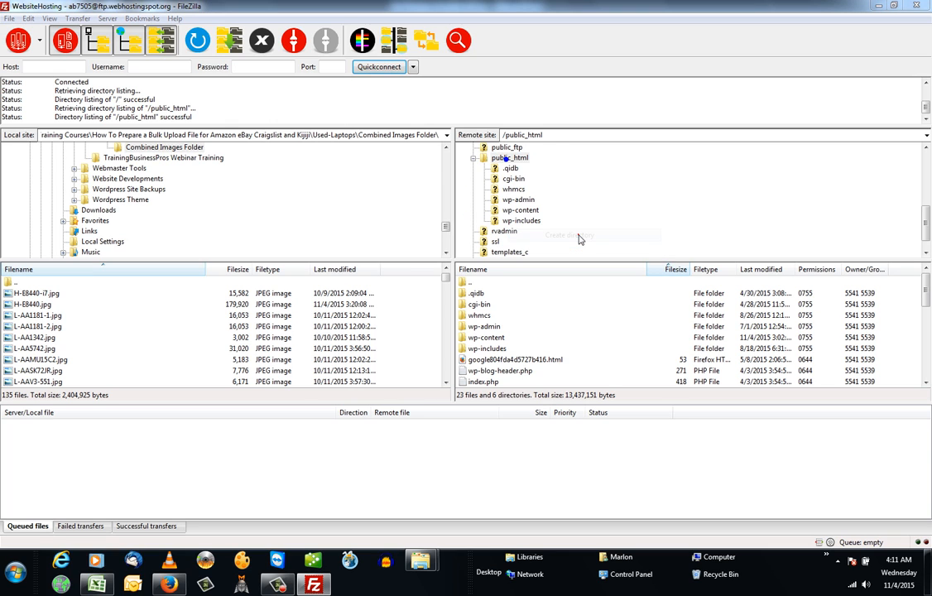
{"action": "type", "text": "images"}
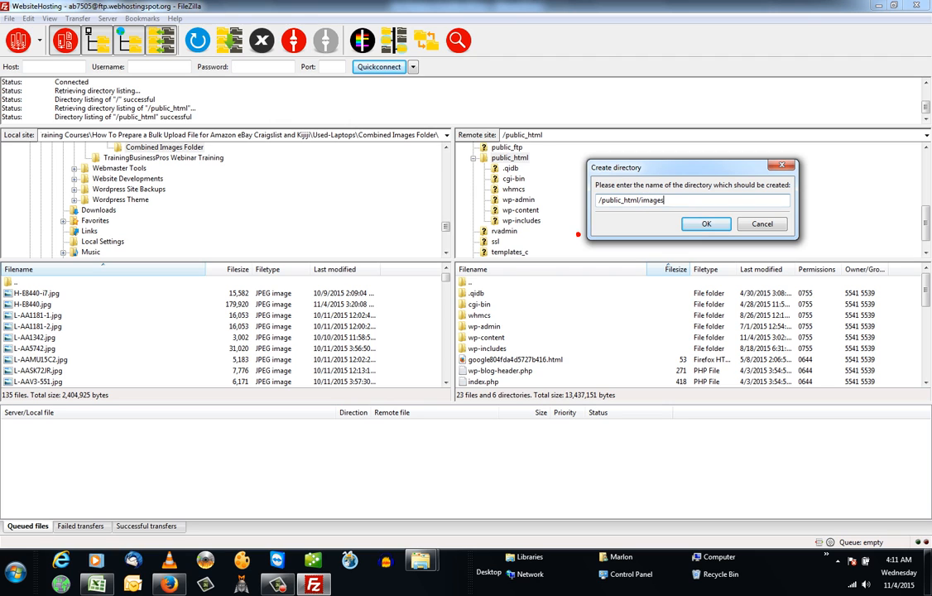
{"action": "left_click", "coordinate": [707, 225]}
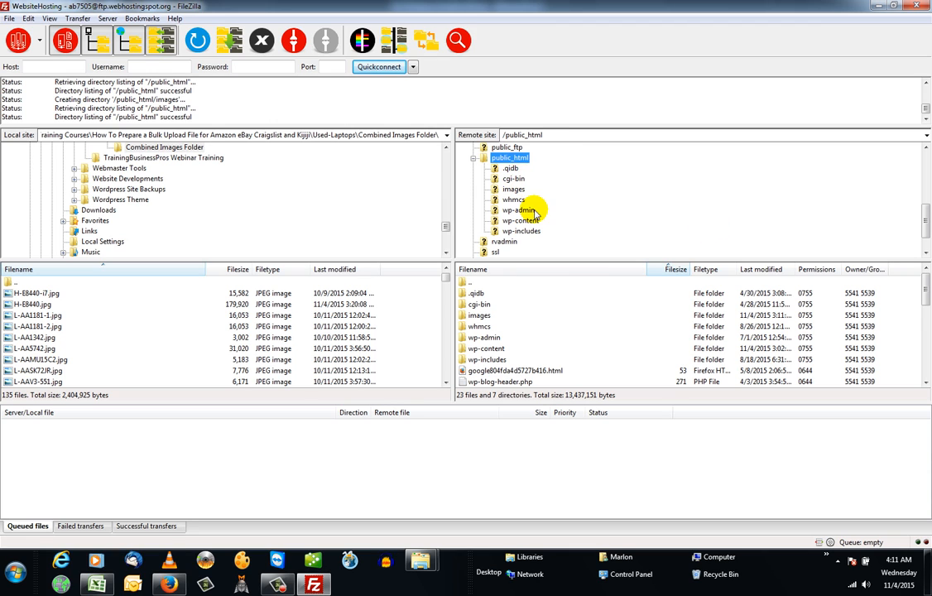
- Create a "laptops" directory inside the remote images folder and open it
{"action": "left_click", "coordinate": [513, 190]}
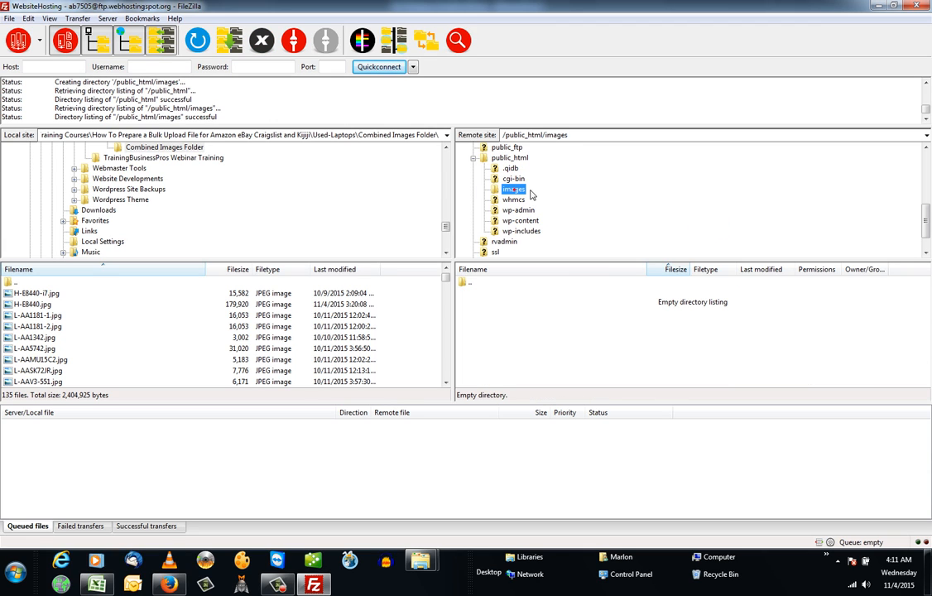
{"action": "right_click", "coordinate": [513, 190]}
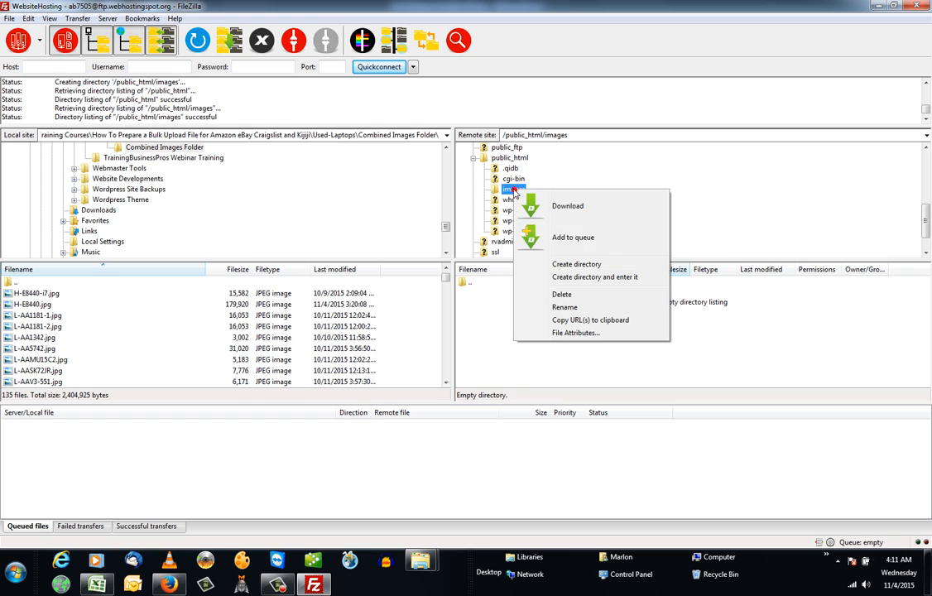
{"action": "left_click", "coordinate": [577, 265]}
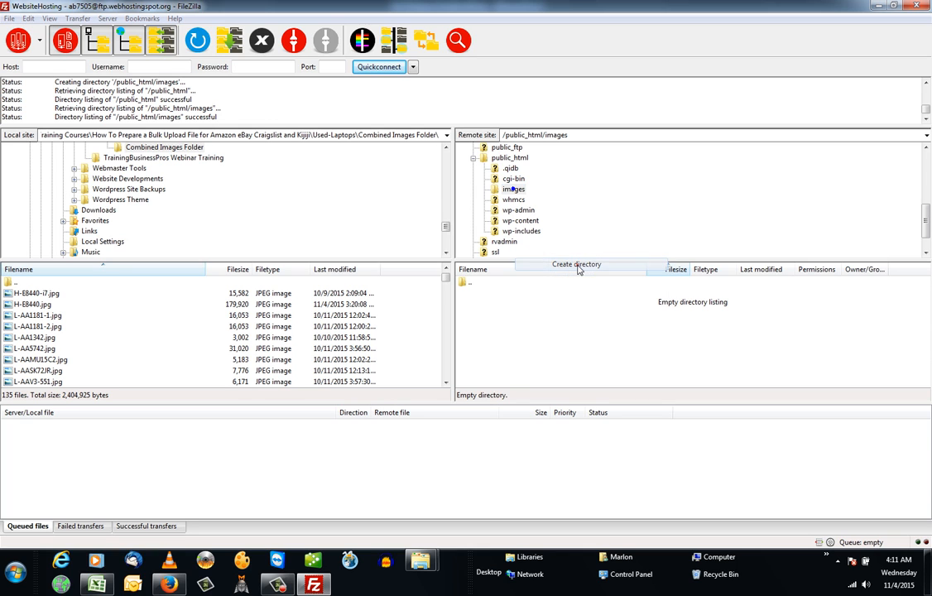
{"action": "type", "text": "la"}
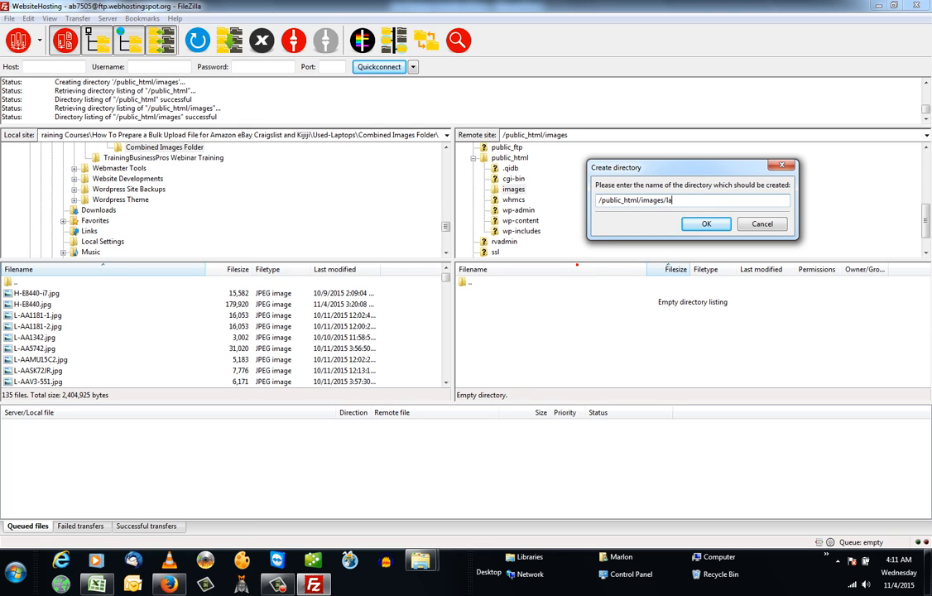
{"action": "type", "text": "ptops"}
{"action": "left_click", "coordinate": [706, 223]}
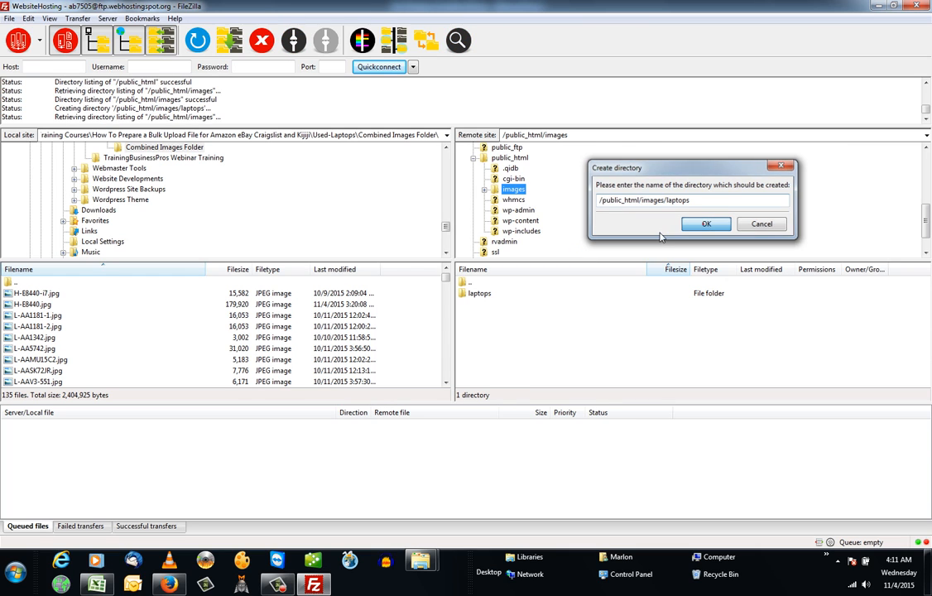
{"action": "left_click", "coordinate": [484, 190]}
{"action": "left_click", "coordinate": [522, 200]}
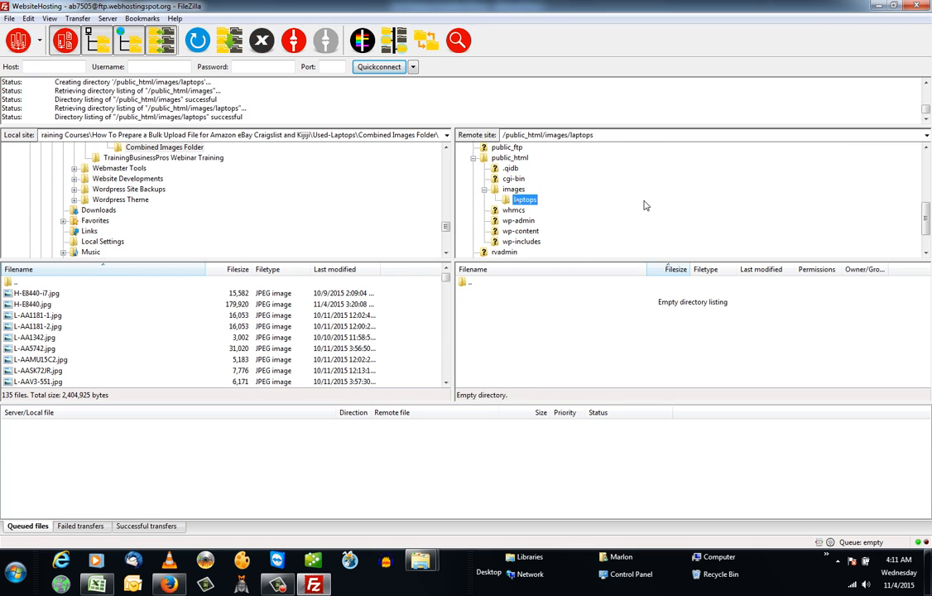
- Upload H-E8440.jpg from the local Combined Images Folder to the remote laptops folder
{"action": "left_click", "coordinate": [266, 212]}
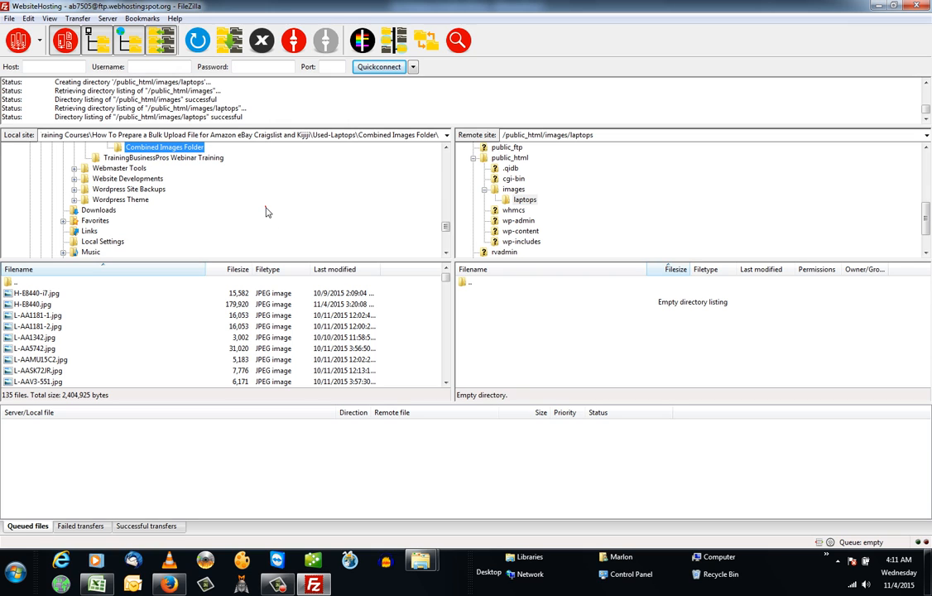
{"action": "left_click", "coordinate": [42, 295]}
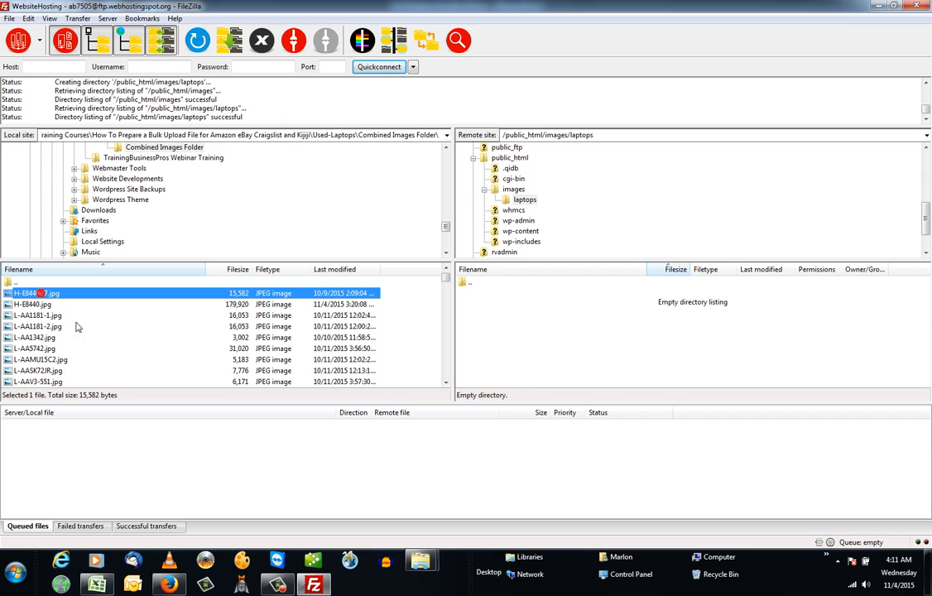
{"action": "left_click", "coordinate": [39, 305]}
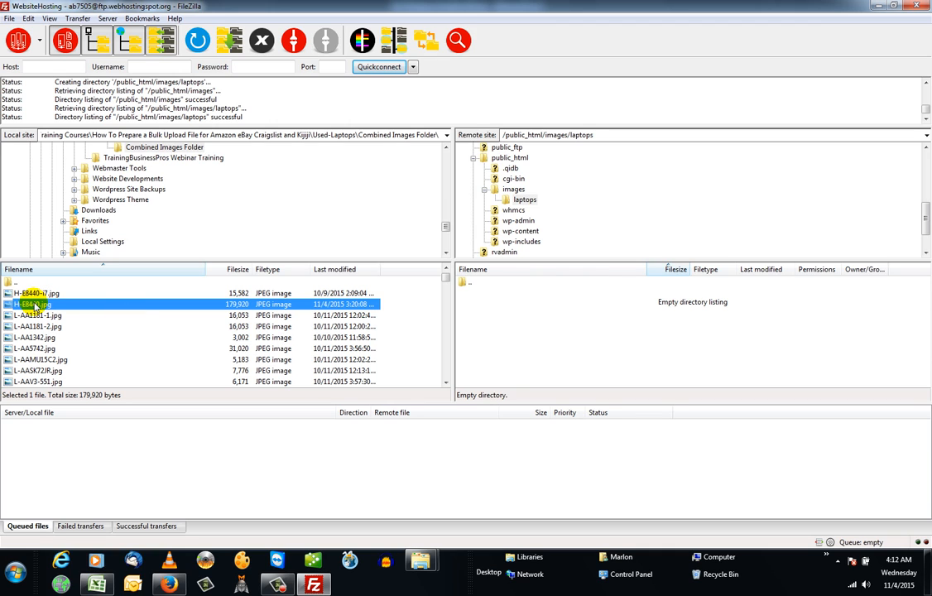
{"action": "left_click_drag", "start_coordinate": [35, 306], "coordinate": [528, 203]}
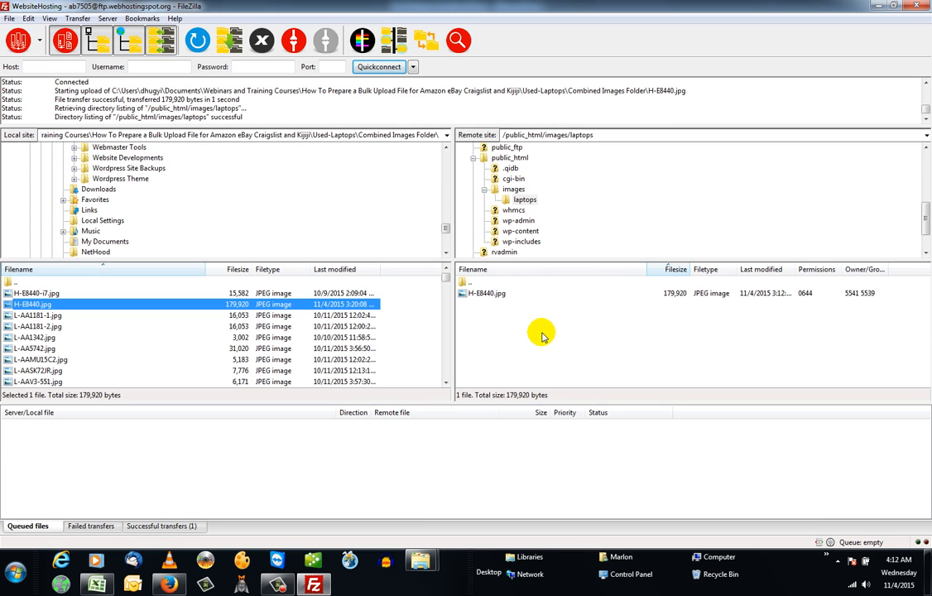
- Copy the URL of the uploaded H-E8440.jpg on the remote site to the clipboard
{"action": "left_click", "coordinate": [497, 295]}
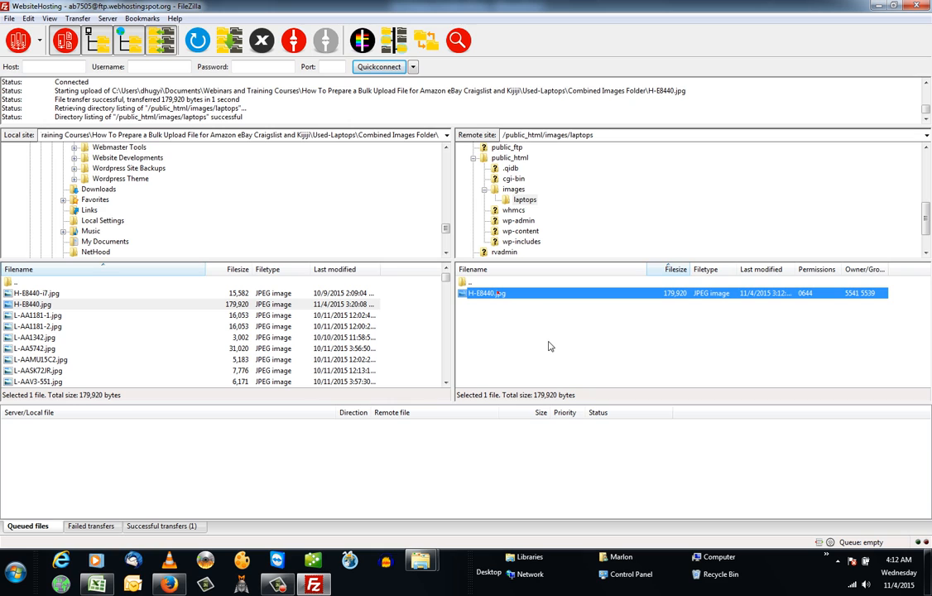
{"action": "left_click", "coordinate": [499, 293]}
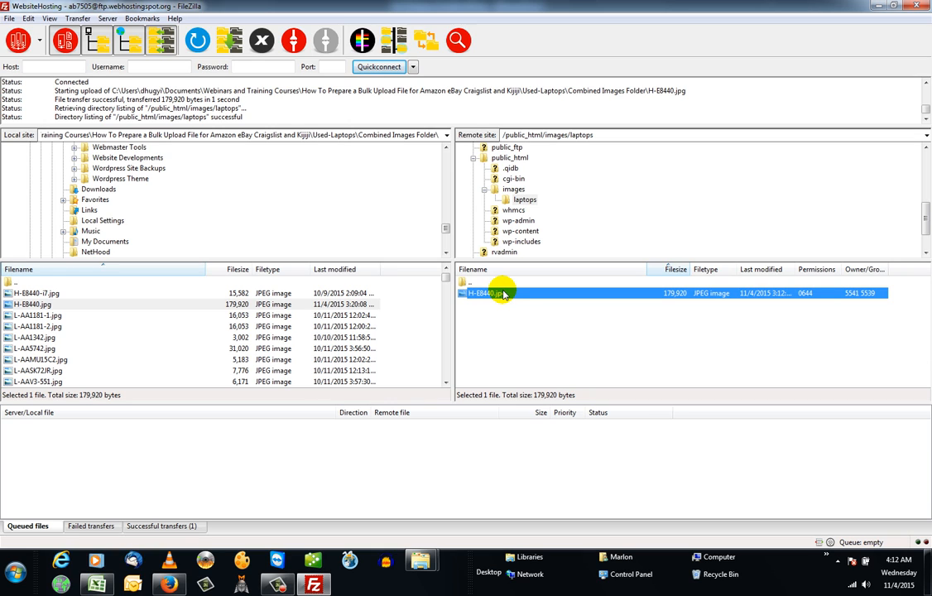
{"action": "right_click", "coordinate": [502, 294]}
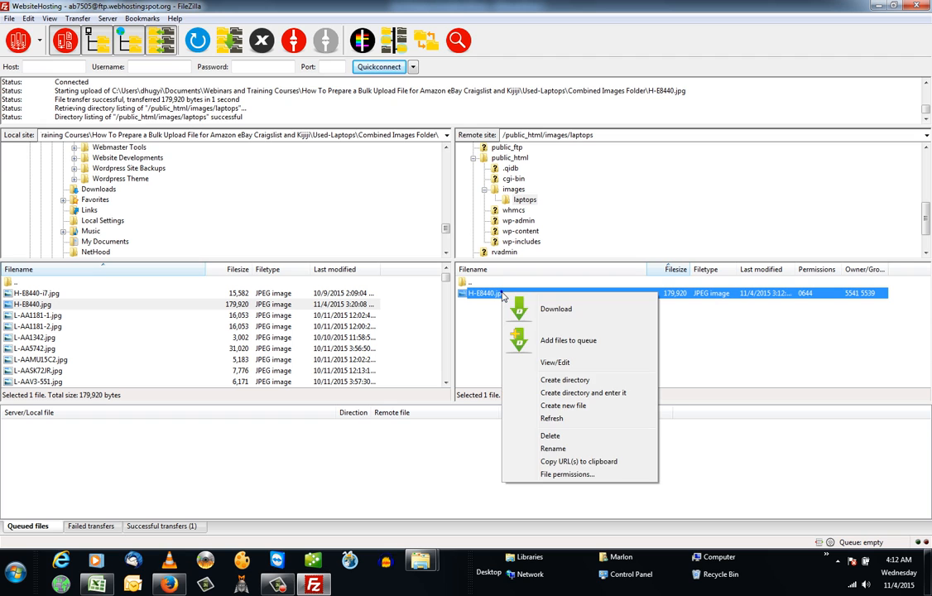
{"action": "left_click", "coordinate": [573, 465]}
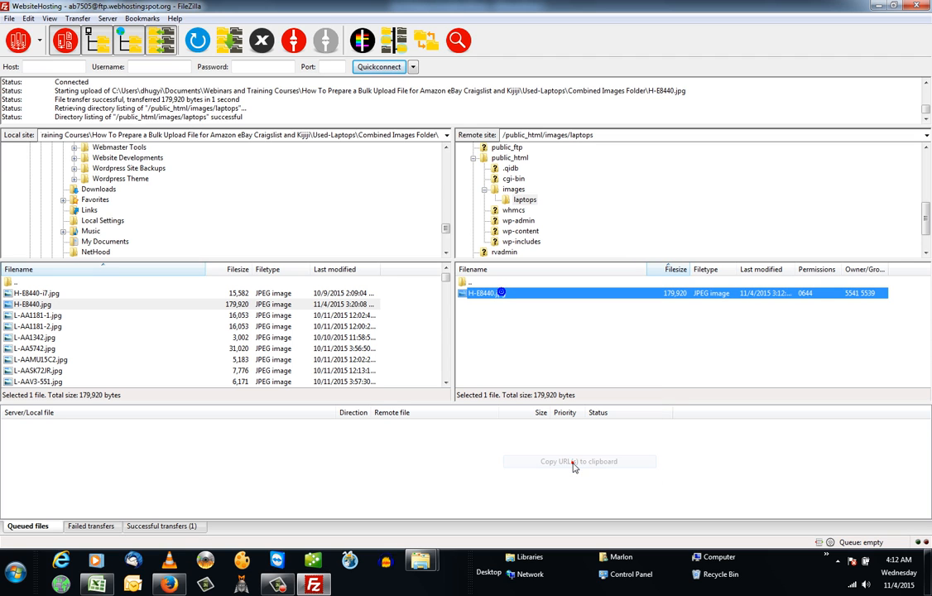
- Switch to Firefox and replace the current page address with the copied image URL
{"action": "left_click", "coordinate": [170, 584]}
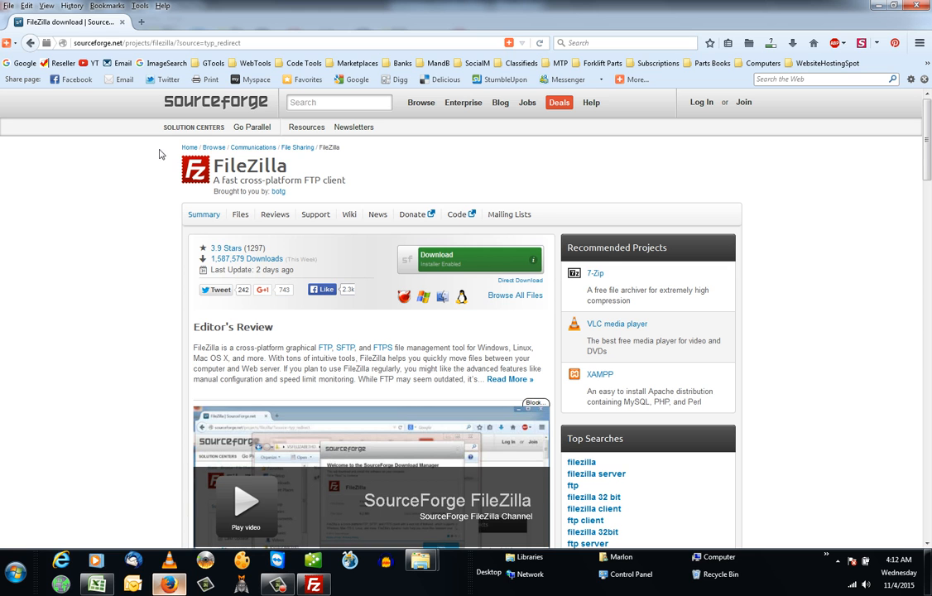
{"action": "left_click", "coordinate": [132, 43]}
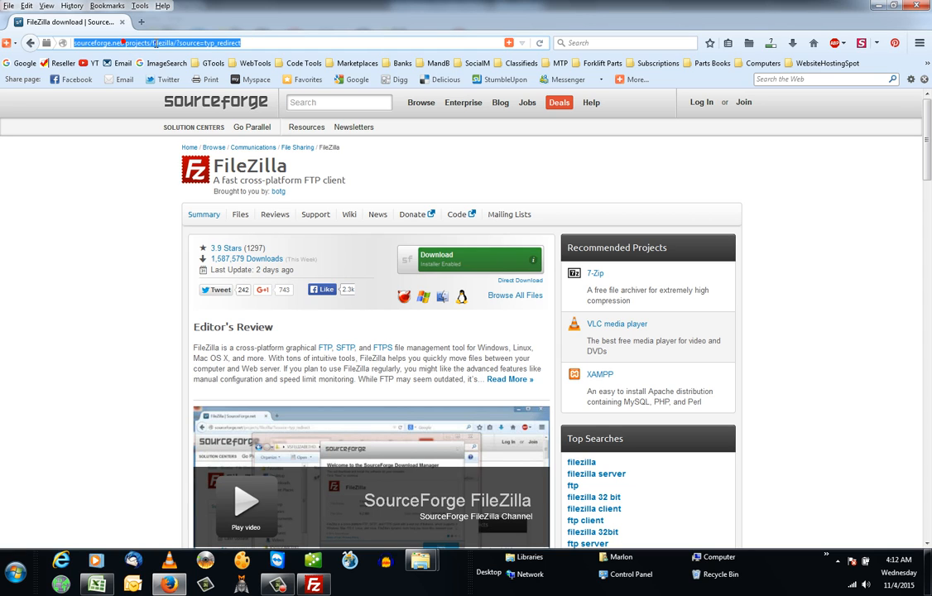
{"action": "right_click", "coordinate": [154, 43]}
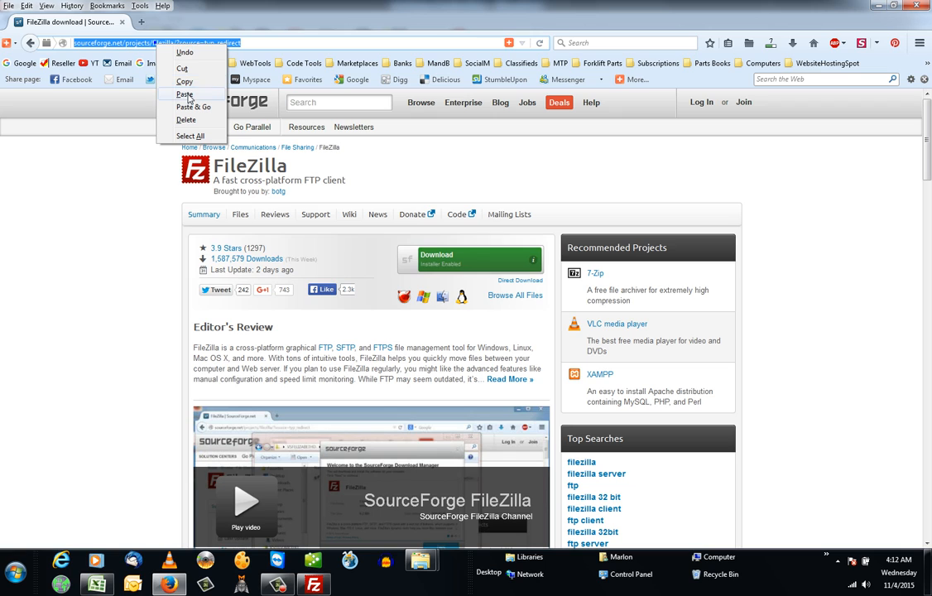
{"action": "left_click", "coordinate": [185, 94]}
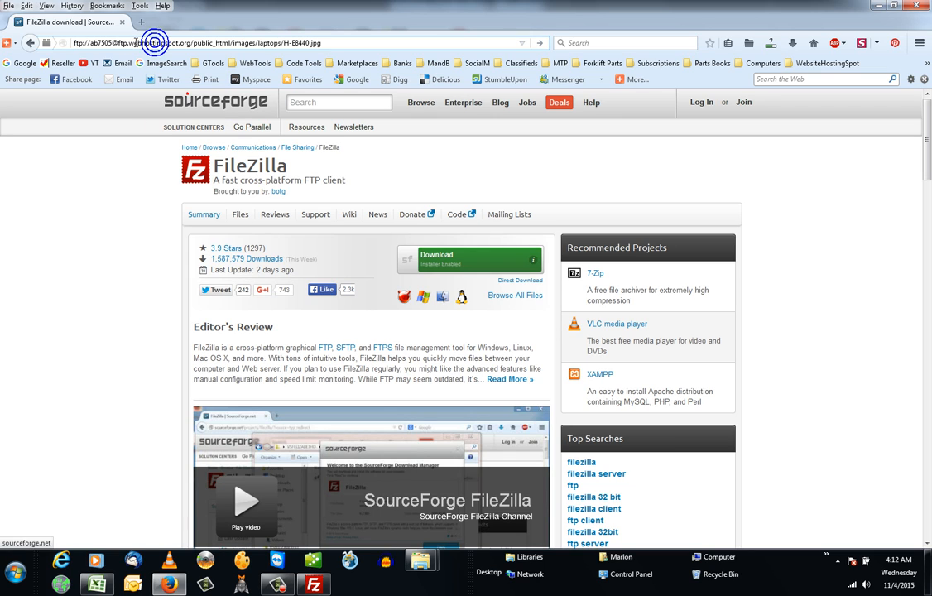
- Strip the FTP protocol, username and ftp subdomain from the address and try to load webhostingspot.org/public_html/images/laptops/H-E8440.jpg
{"action": "left_click_drag", "start_coordinate": [126, 43], "coordinate": [51, 36]}
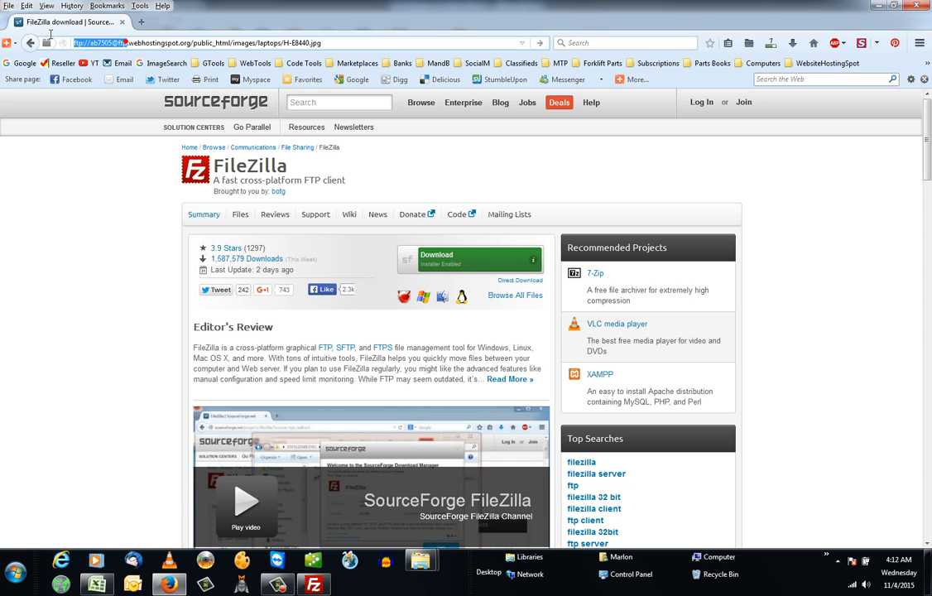
{"action": "key", "text": "BackSpace"}
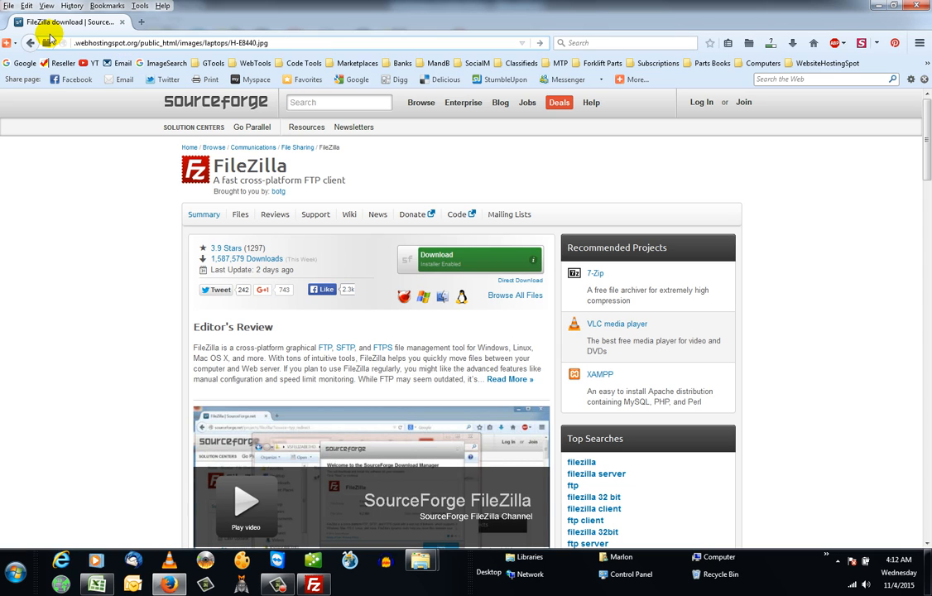
{"action": "key", "text": "Delete"}
{"action": "key", "text": "Return"}
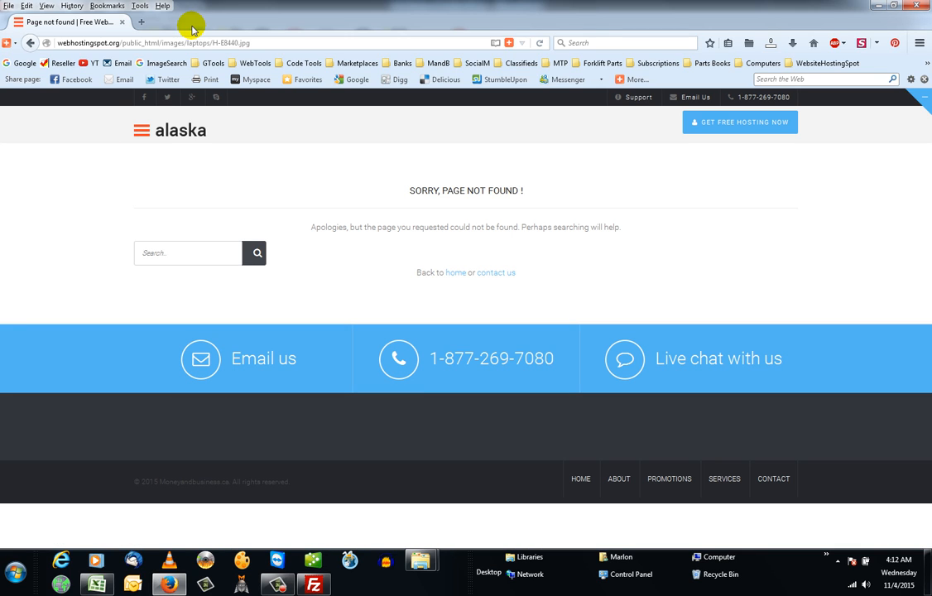
- Remove public_html from the address and load webhostingspot.org/images/laptops/H-E8440.jpg
{"action": "left_click", "coordinate": [158, 43]}
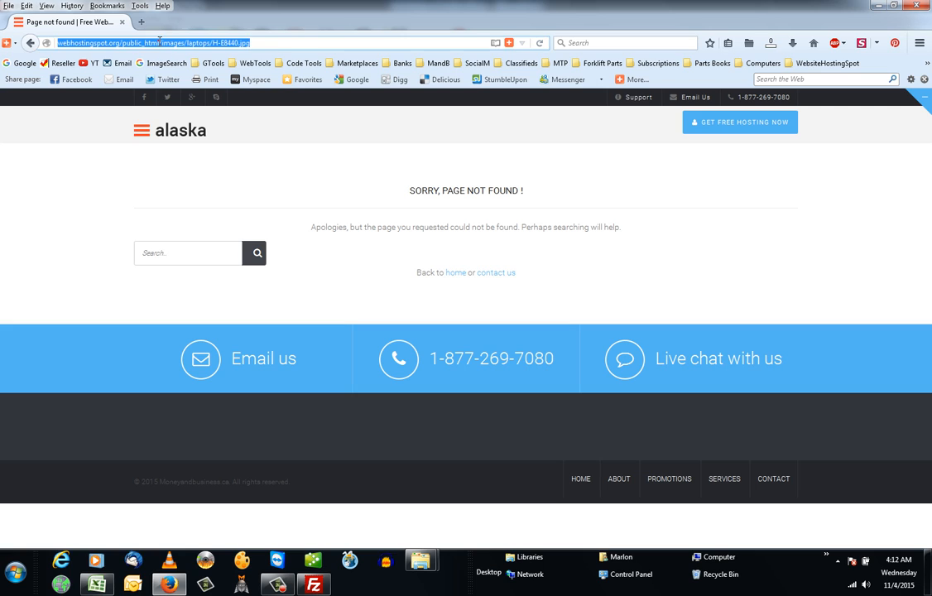
{"action": "left_click", "coordinate": [159, 42]}
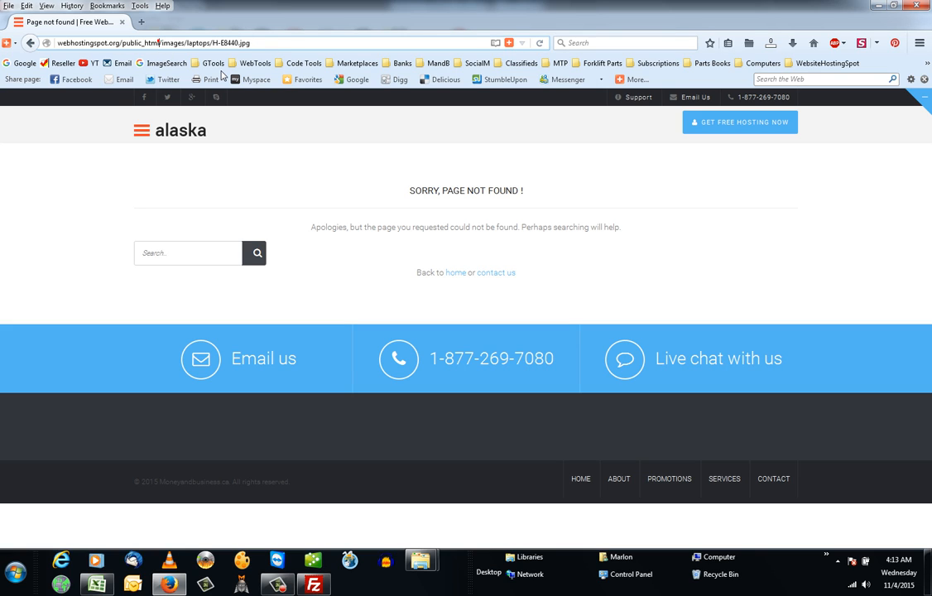
{"action": "key", "text": "BackSpace"}
{"action": "key", "text": "BackSpace"}
{"action": "key", "text": "BackSpace"}
{"action": "key", "text": "BackSpace"}
{"action": "key", "text": "BackSpace"}
{"action": "key", "text": "BackSpace"}
{"action": "key", "text": "BackSpace"}
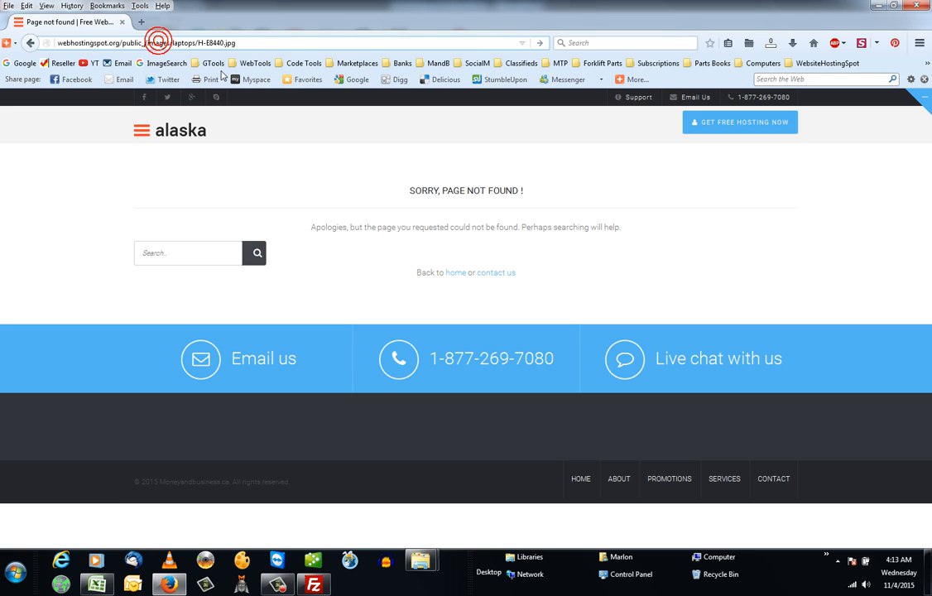
{"action": "key", "text": "BackSpace"}
{"action": "key", "text": "BackSpace"}
{"action": "key", "text": "BackSpace"}
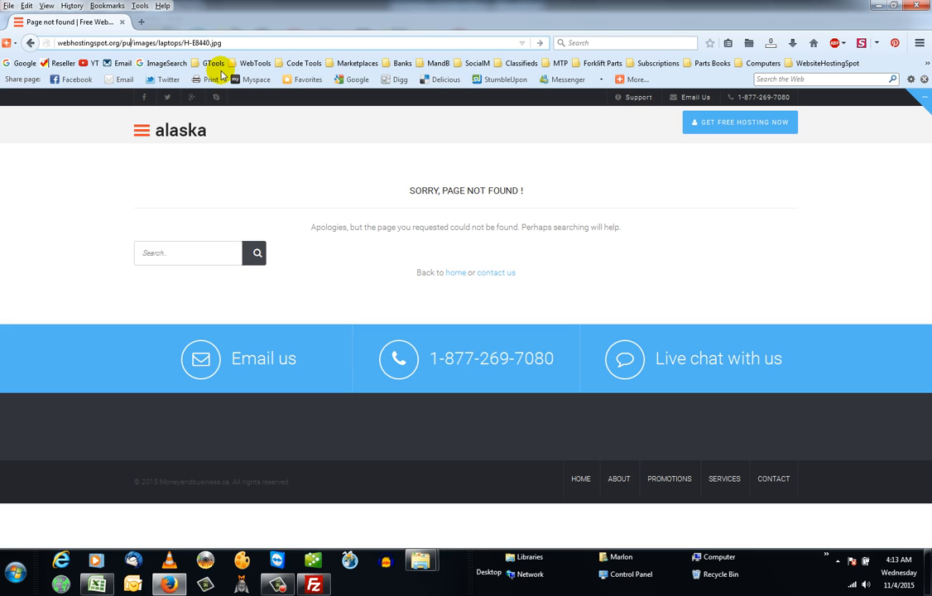
{"action": "key", "text": "BackSpace"}
{"action": "key", "text": "BackSpace"}
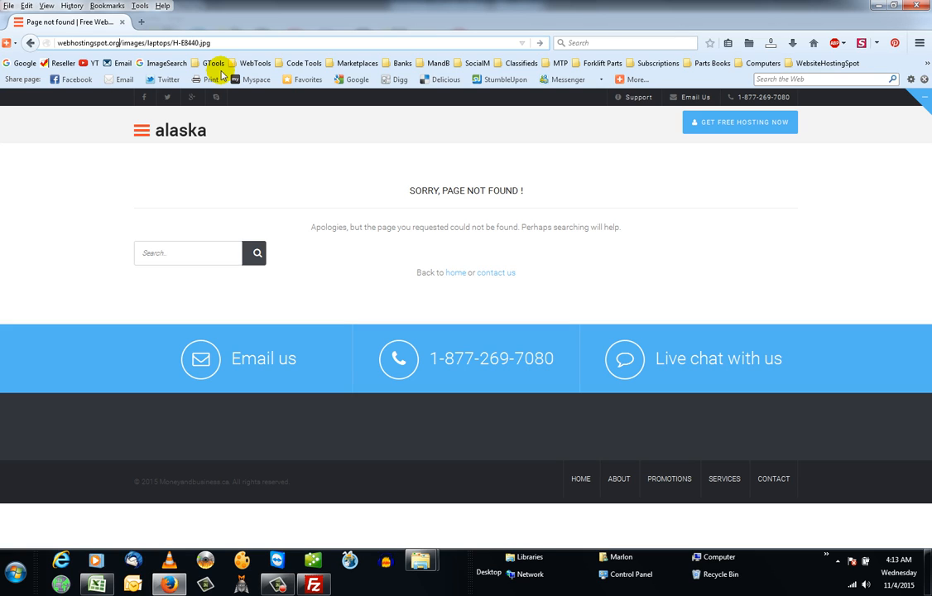
{"action": "key", "text": "Return"}
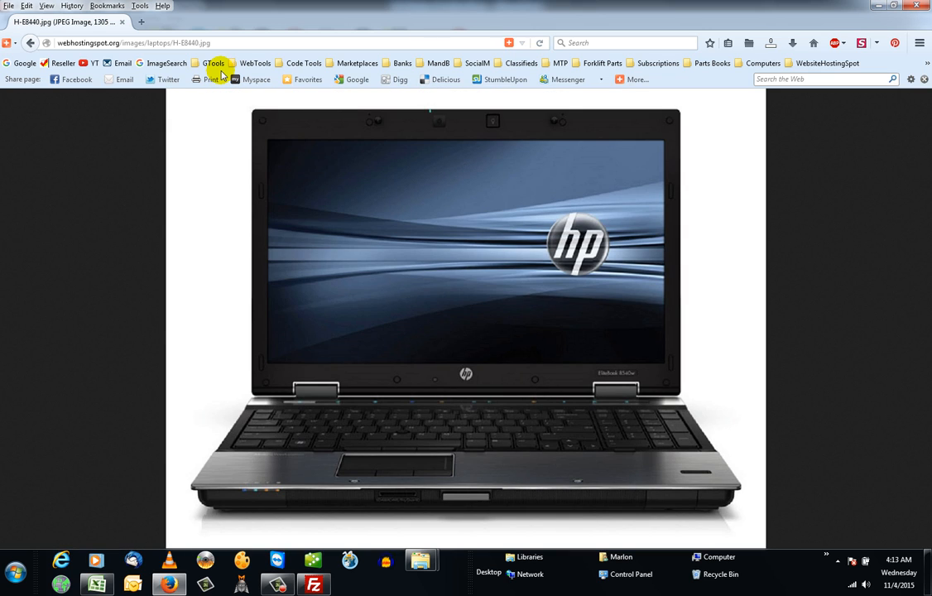
- Copy the full web address of the loaded H-E8440.jpg image to the clipboard
{"action": "left_click", "coordinate": [147, 42]}
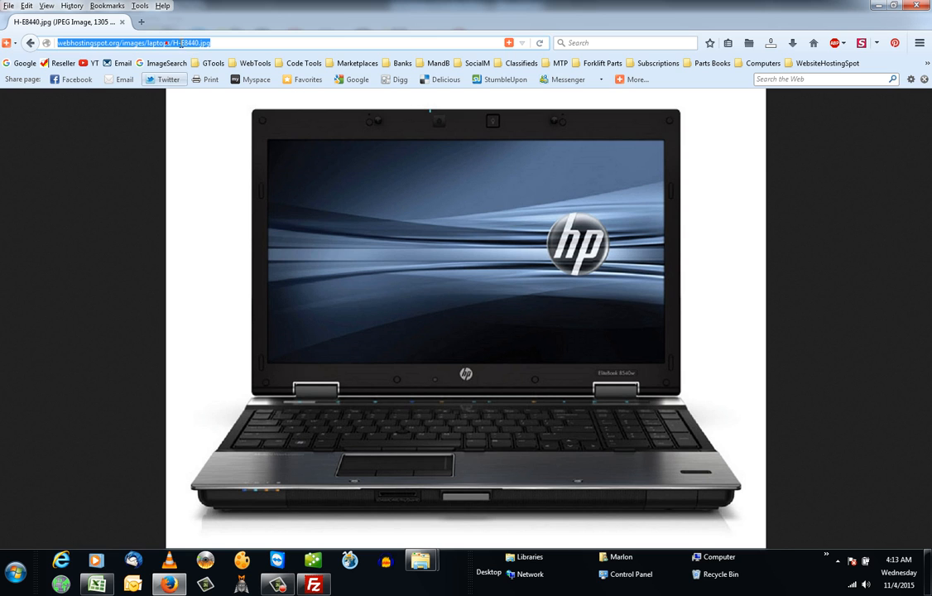
{"action": "right_click", "coordinate": [182, 43]}
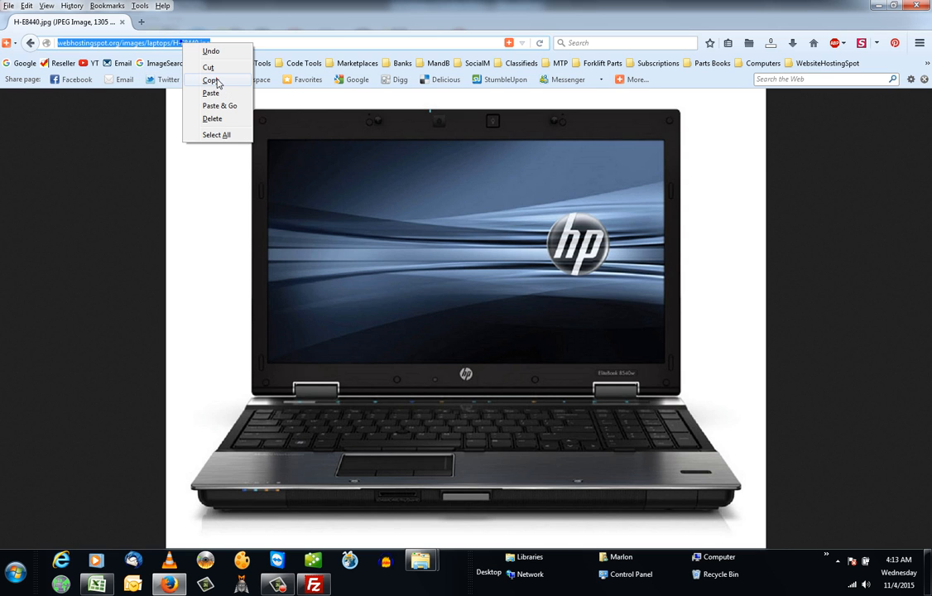
{"action": "left_click", "coordinate": [216, 82]}
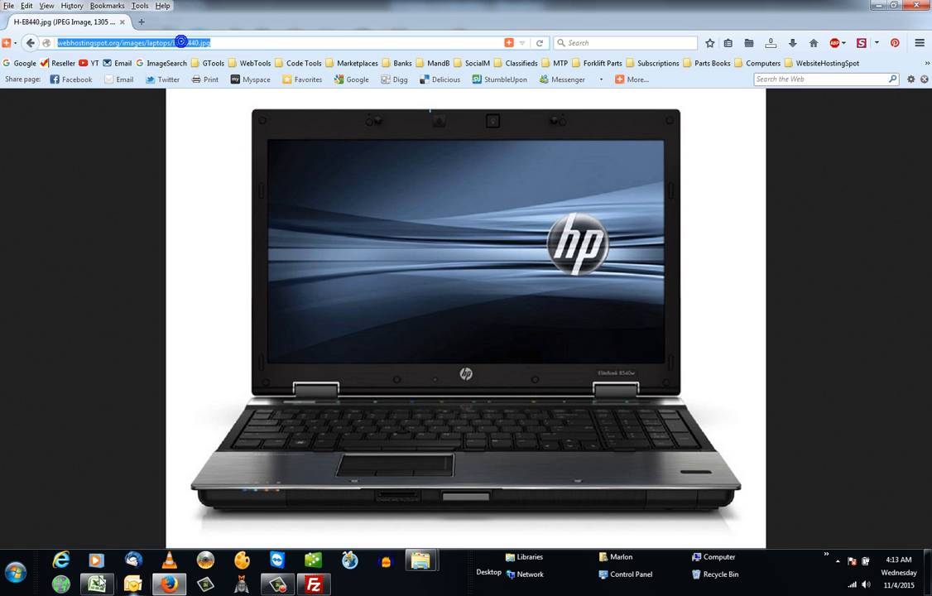
- Switch to the Used-laptops-Combined-Items workbook in Excel, widen column W and paste the image URL into cell W1 of Combined Sheet
{"action": "key", "text": "alt+Tab"}
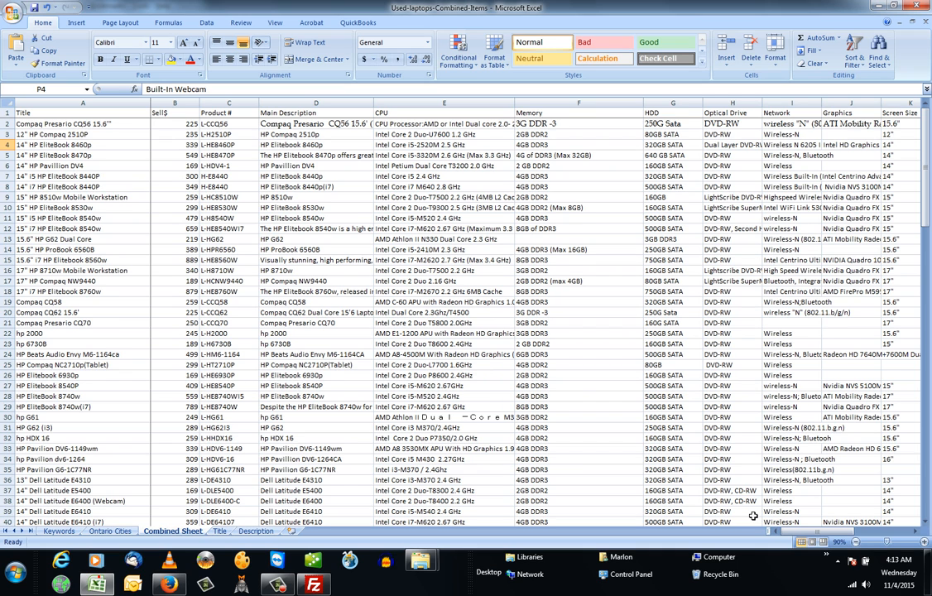
{"action": "left_click_drag", "start_coordinate": [799, 532], "coordinate": [908, 537]}
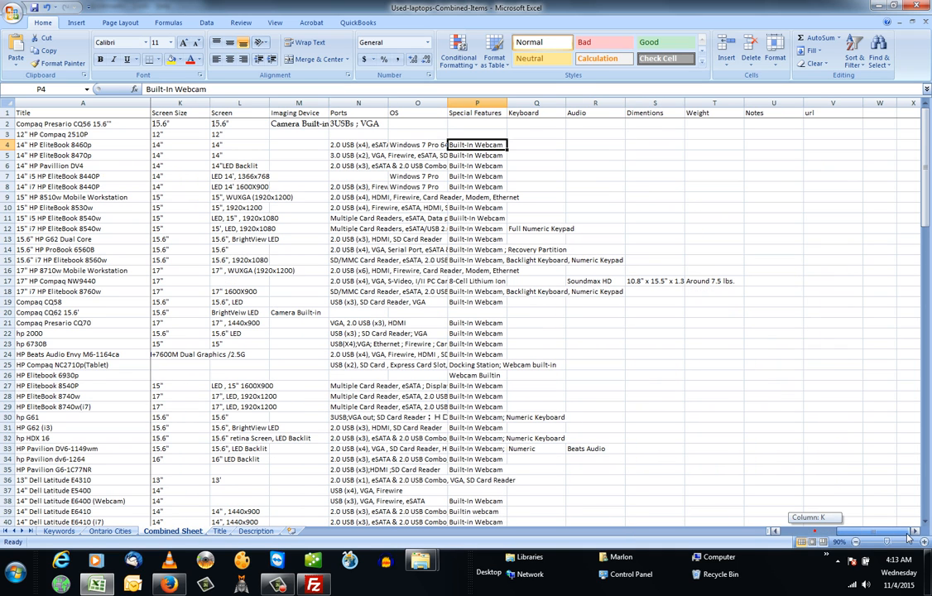
{"action": "left_click", "coordinate": [914, 533]}
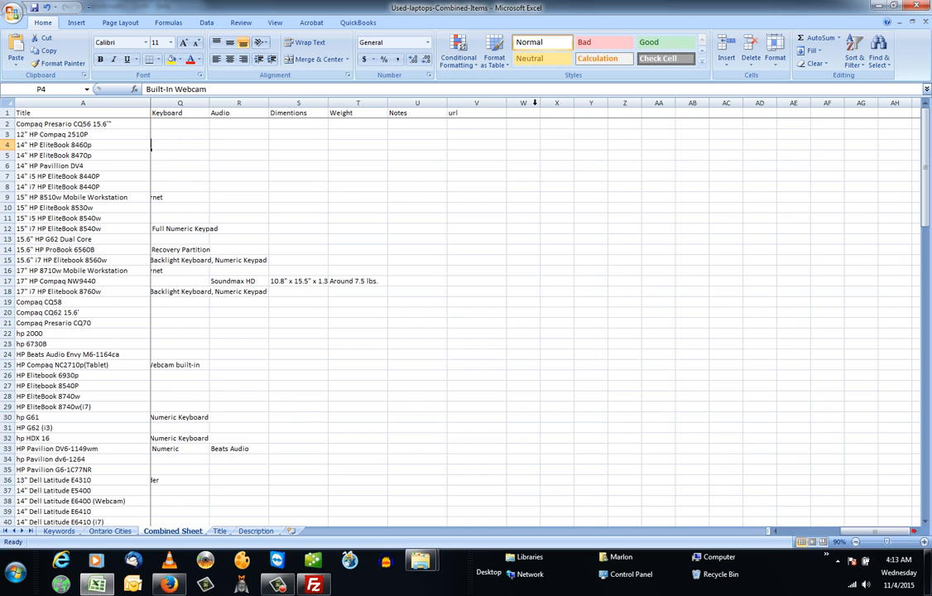
{"action": "left_click_drag", "start_coordinate": [536, 103], "coordinate": [714, 103]}
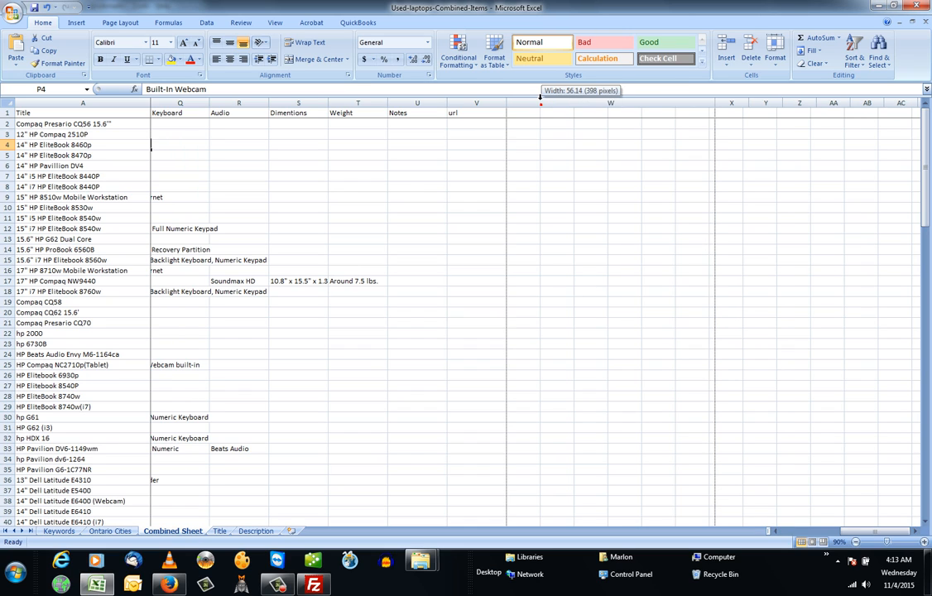
{"action": "left_click", "coordinate": [549, 113]}
{"action": "right_click", "coordinate": [550, 114]}
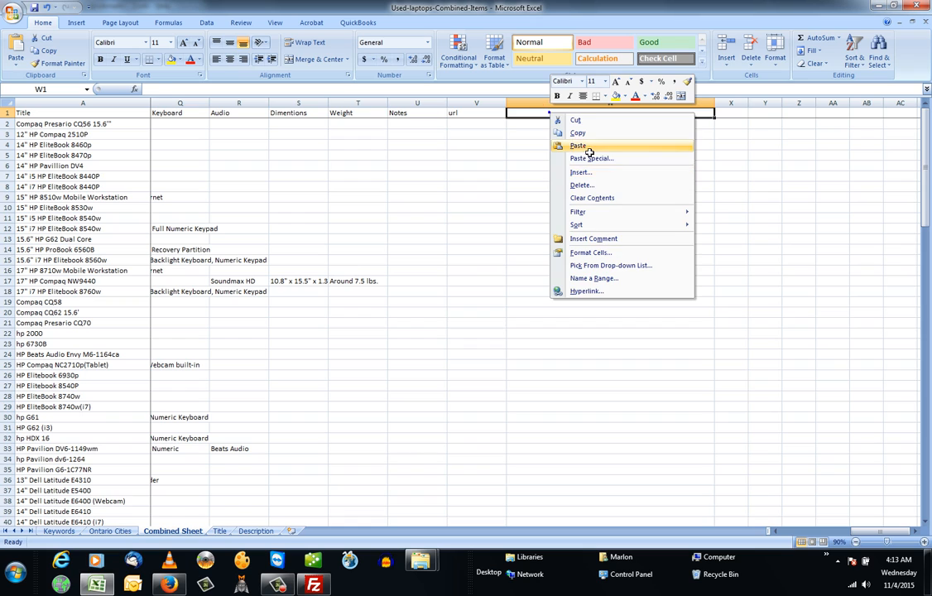
{"action": "left_click", "coordinate": [587, 147]}
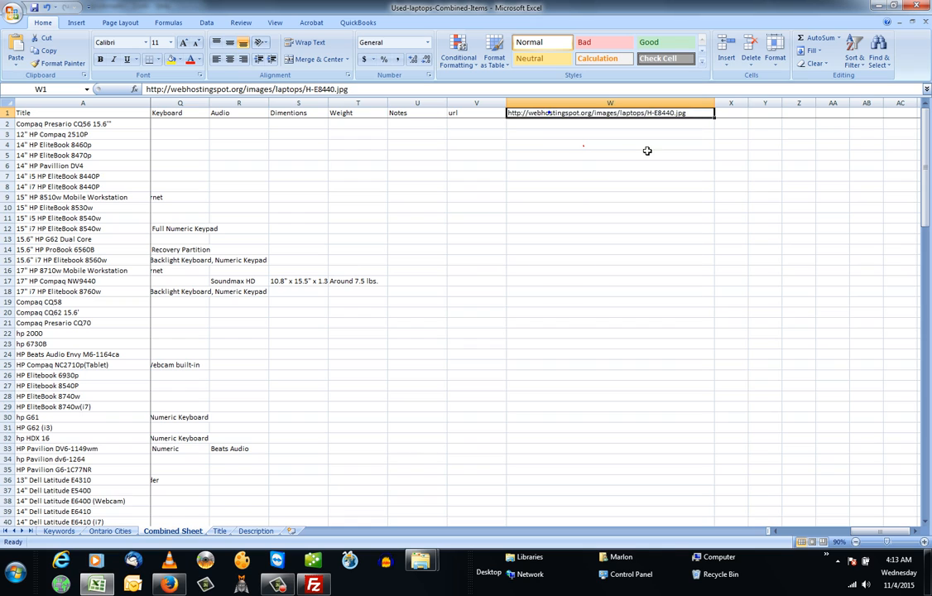
{"action": "left_click", "coordinate": [578, 156]}
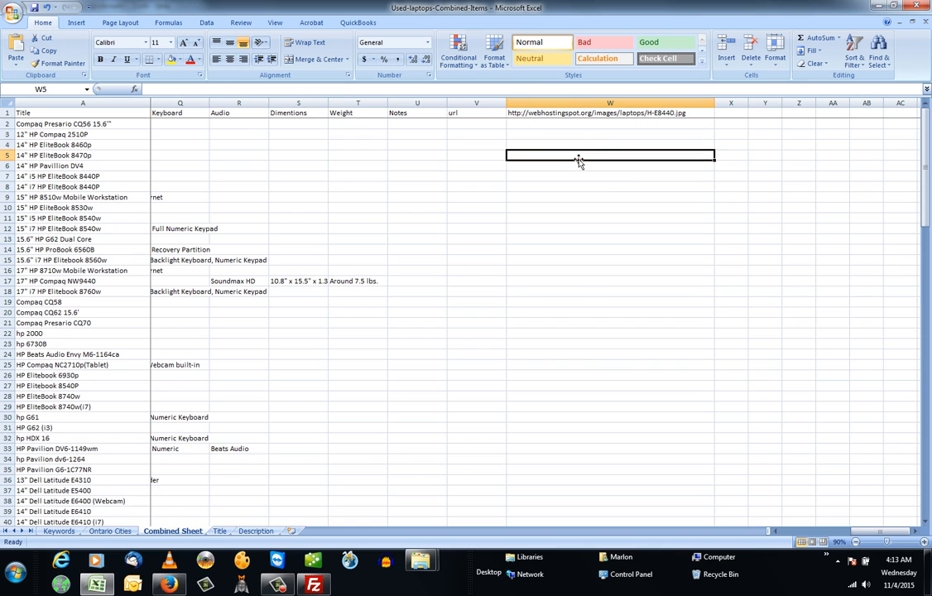
{"action": "left_click", "coordinate": [496, 121]}
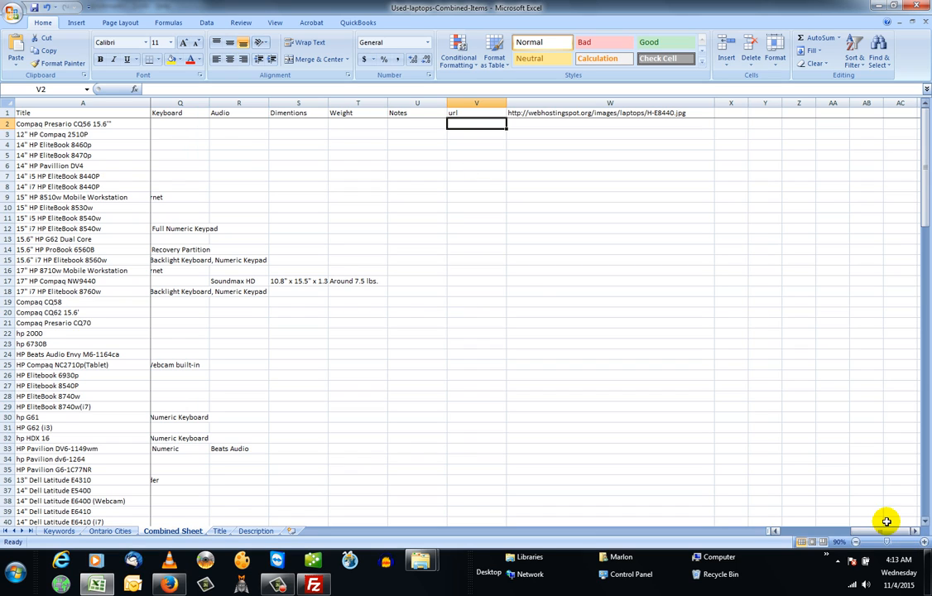
{"action": "left_click_drag", "start_coordinate": [890, 535], "coordinate": [892, 536]}
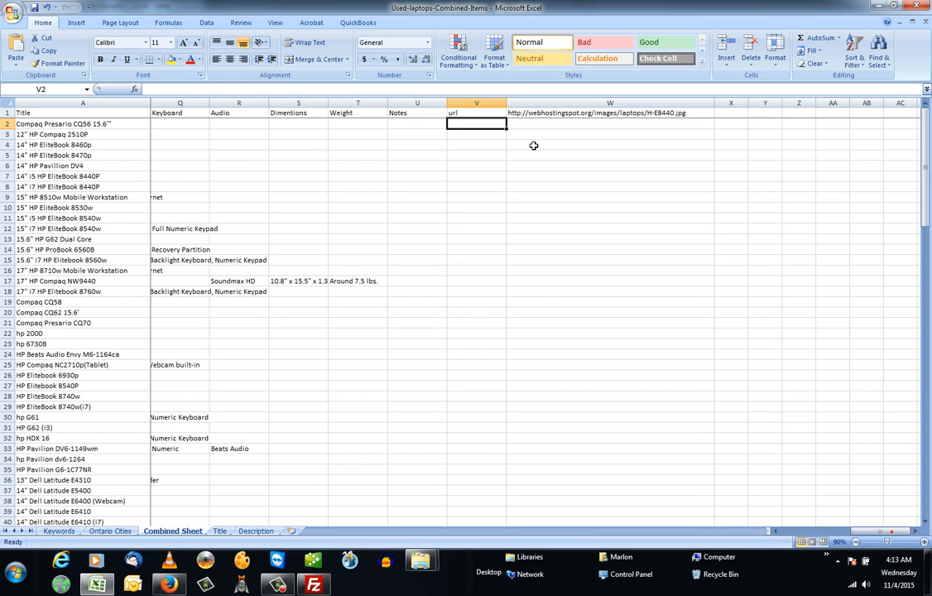
{"action": "left_click", "coordinate": [505, 103]}
{"action": "left_click", "coordinate": [580, 113]}
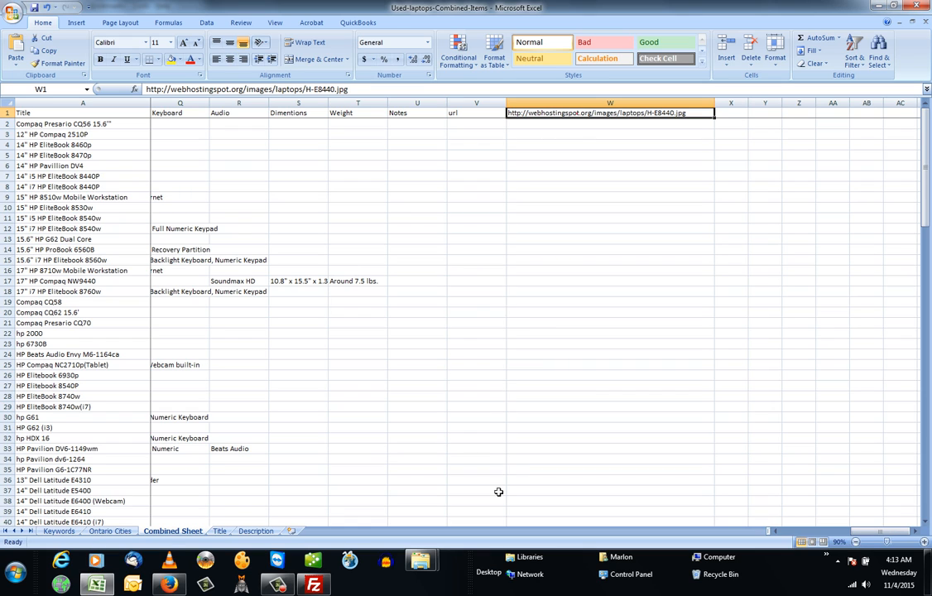
- Cut the image URL out of cell W1 and narrow column W again
{"action": "double_click", "coordinate": [696, 114]}
{"action": "left_click_drag", "start_coordinate": [696, 113], "coordinate": [508, 109]}
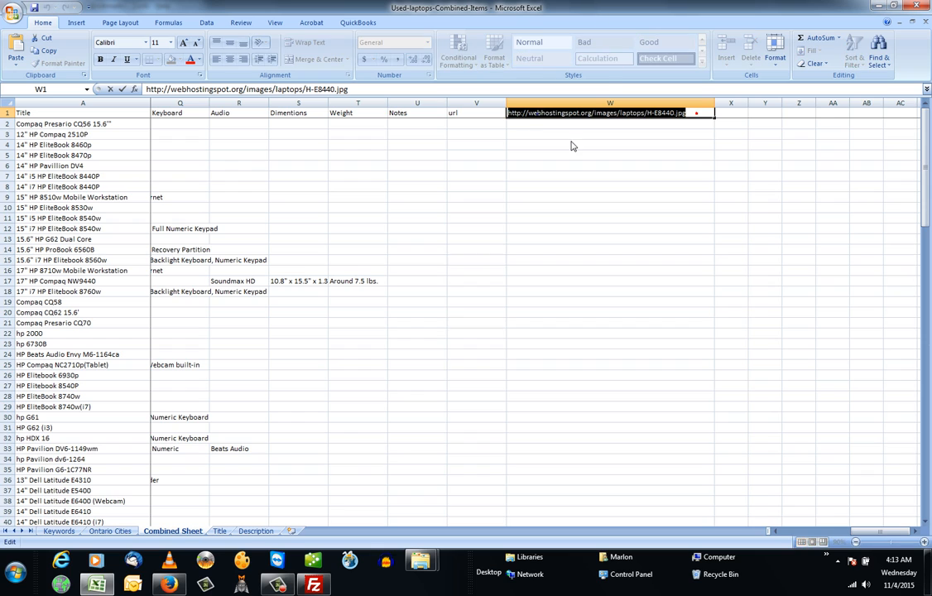
{"action": "right_click", "coordinate": [538, 116]}
{"action": "left_click", "coordinate": [563, 123]}
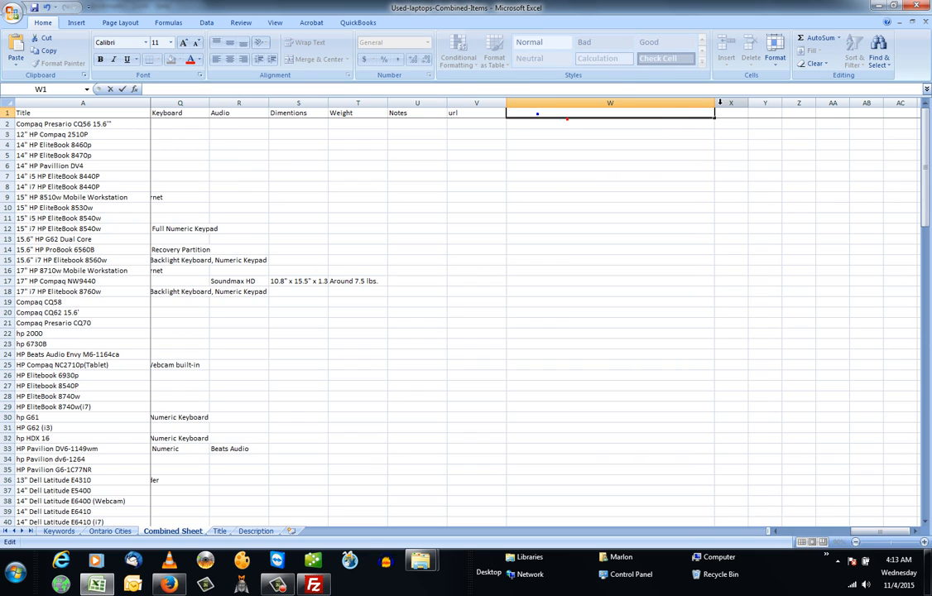
{"action": "left_click", "coordinate": [717, 134]}
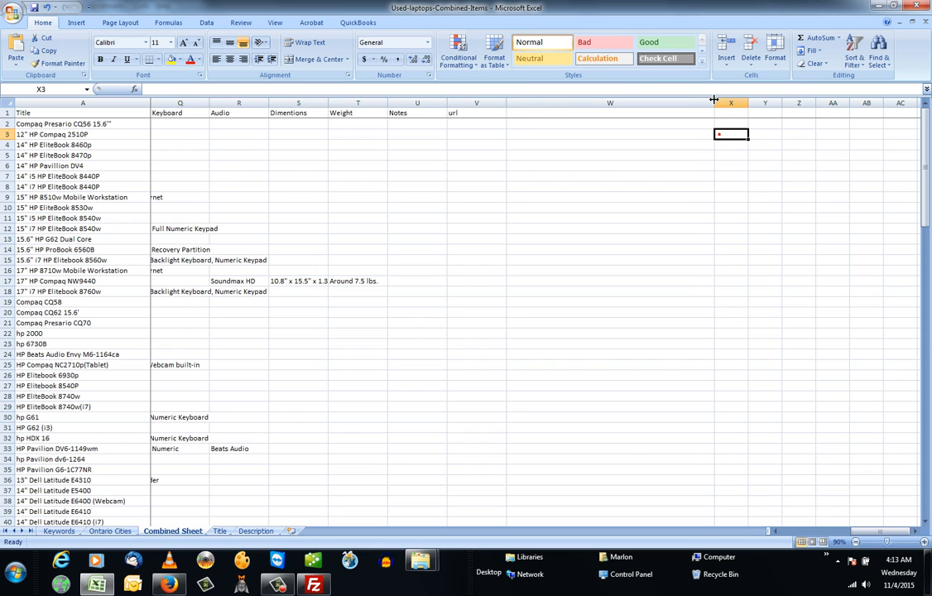
{"action": "left_click_drag", "start_coordinate": [714, 103], "coordinate": [559, 103]}
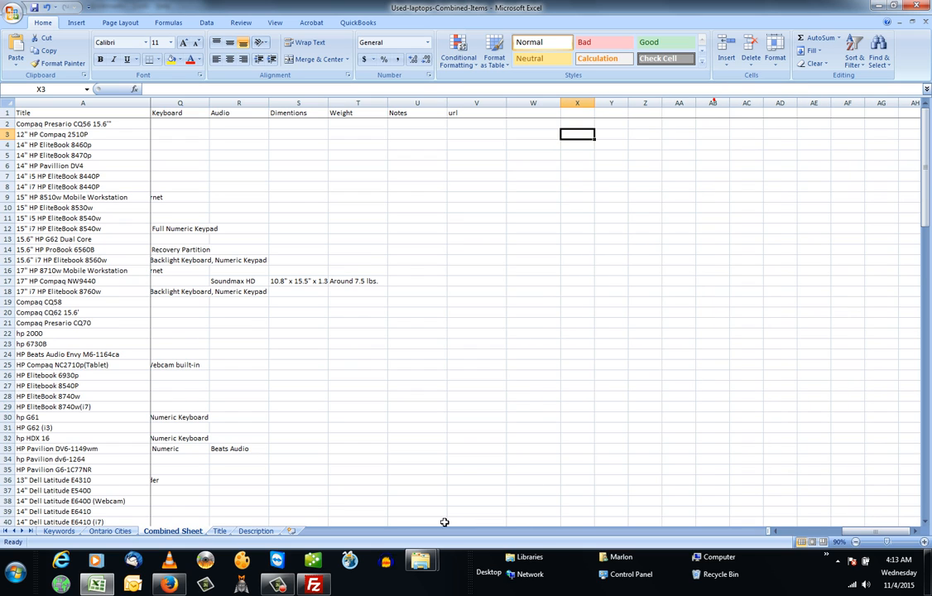
- Open a blank Notepad document and paste the H-E8440.jpg image URL into it
{"action": "left_click", "coordinate": [15, 571]}
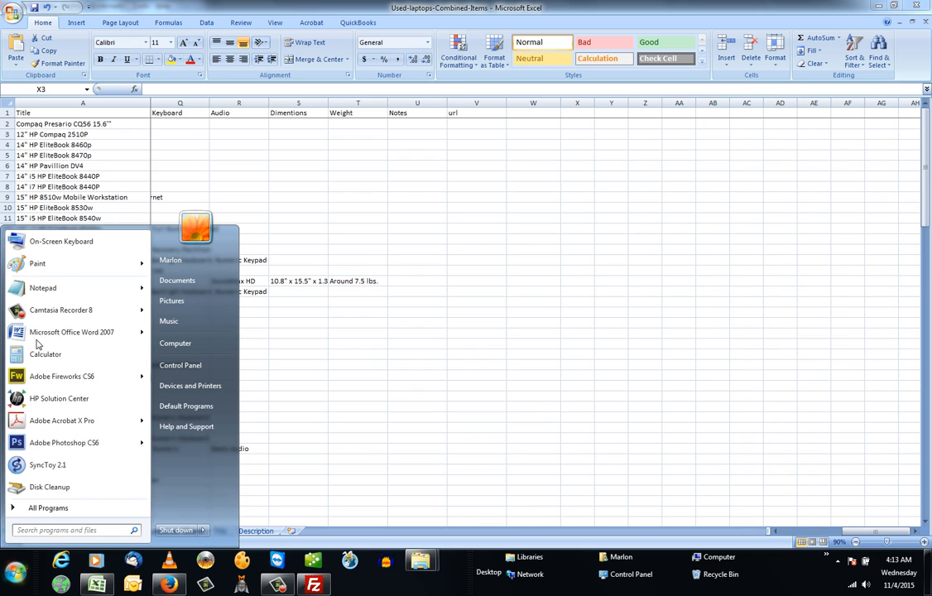
{"action": "left_click", "coordinate": [62, 286]}
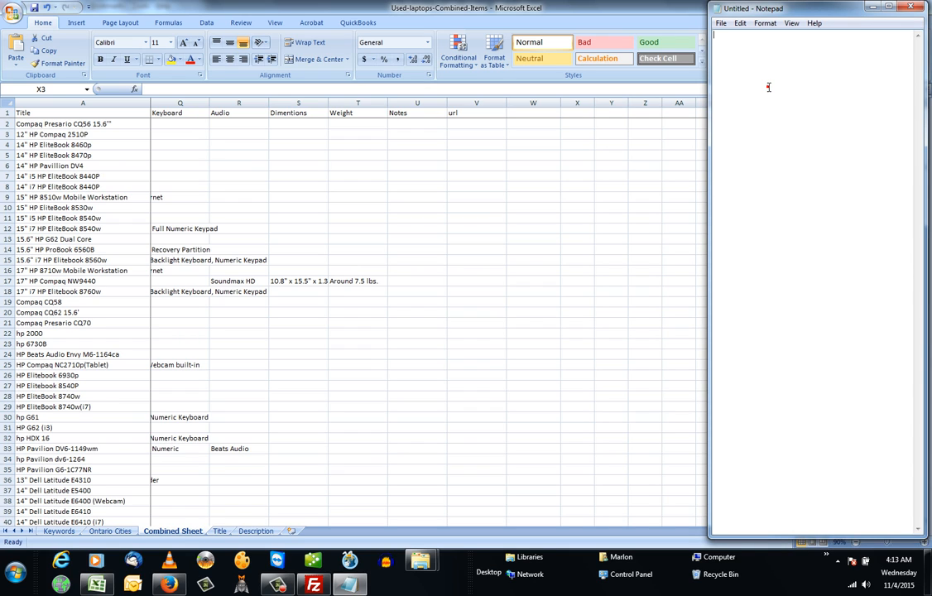
{"action": "key", "text": "ctrl+v"}
{"action": "left_click", "coordinate": [768, 87]}
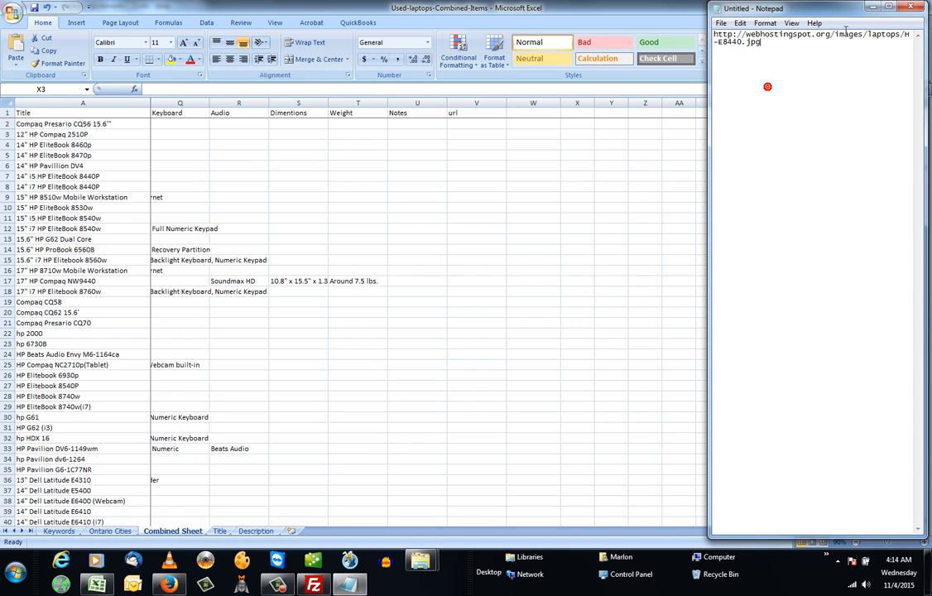
{"action": "left_click", "coordinate": [906, 34]}
{"action": "key", "text": "Return"}
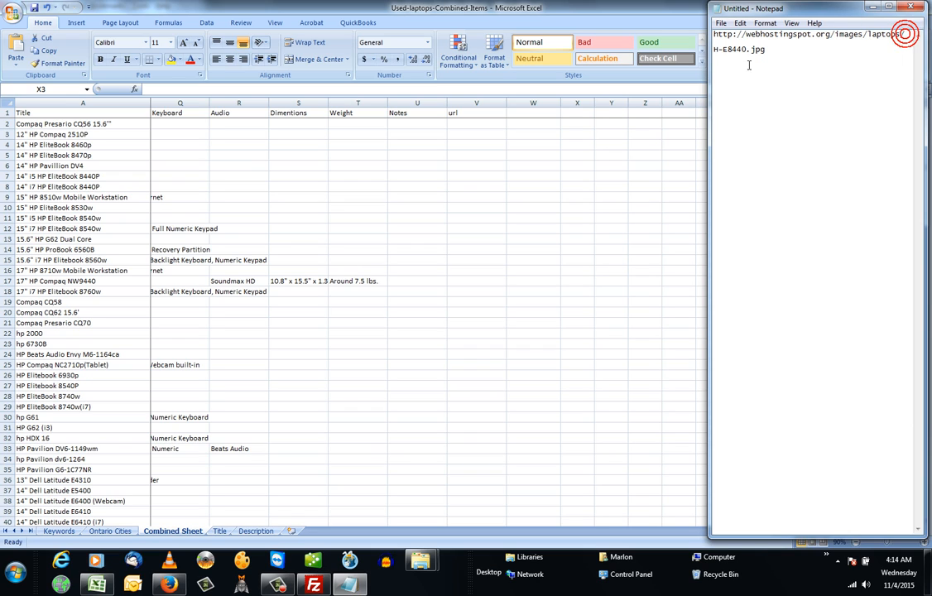
{"action": "left_click", "coordinate": [743, 49]}
{"action": "key", "text": "Return"}
{"action": "key", "text": "Return"}
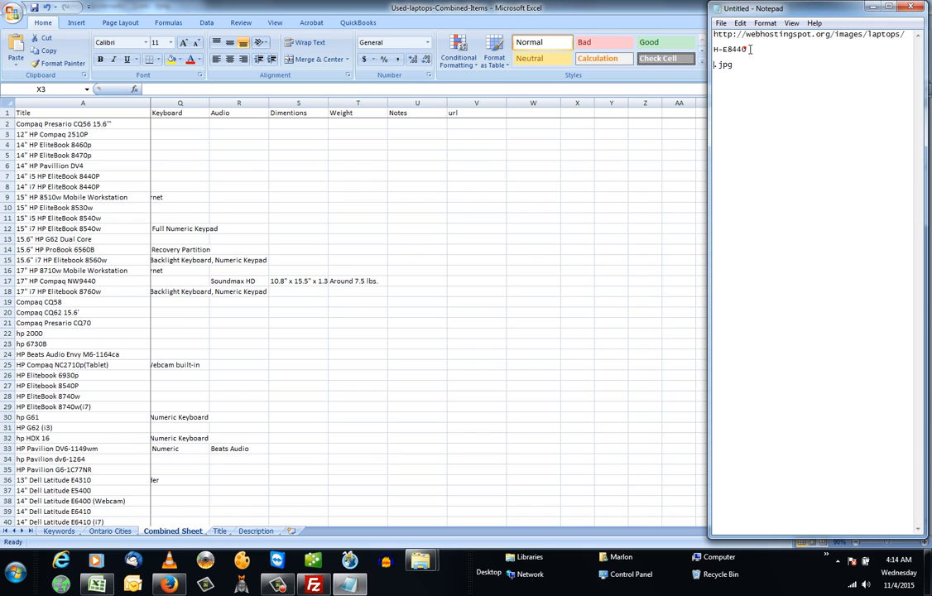
{"action": "left_click_drag", "start_coordinate": [905, 34], "coordinate": [712, 49]}
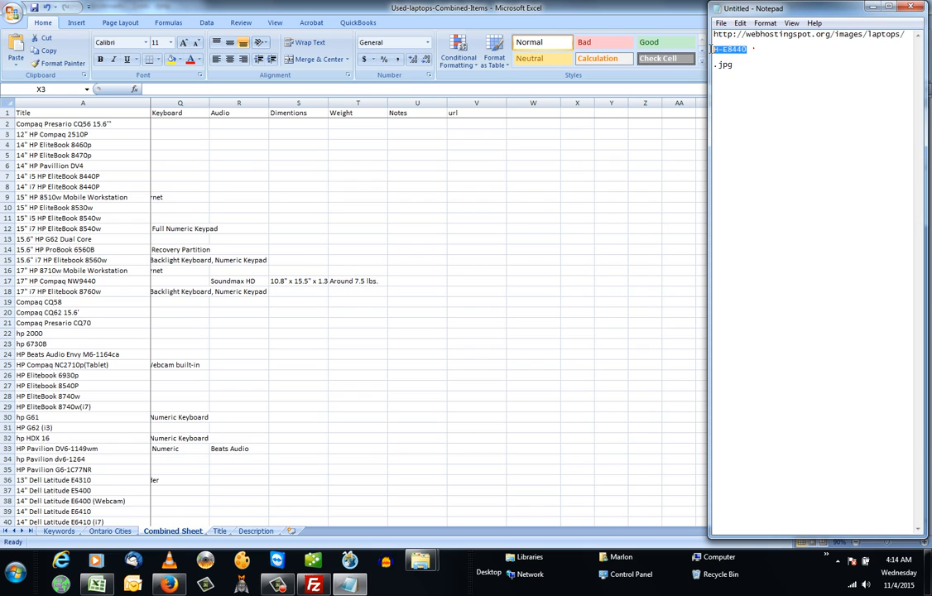
{"action": "left_click", "coordinate": [777, 112]}
{"action": "left_click_drag", "start_coordinate": [907, 35], "coordinate": [705, 33]}
{"action": "right_click", "coordinate": [733, 35]}
{"action": "left_click", "coordinate": [753, 77]}
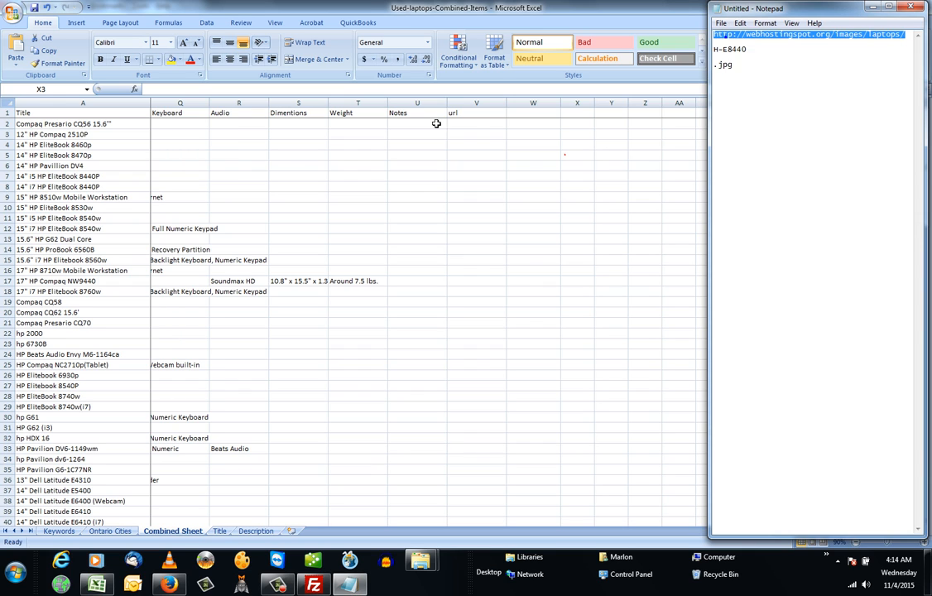
{"action": "left_click", "coordinate": [468, 124]}
{"action": "double_click", "coordinate": [474, 124]}
{"action": "right_click", "coordinate": [478, 125]}
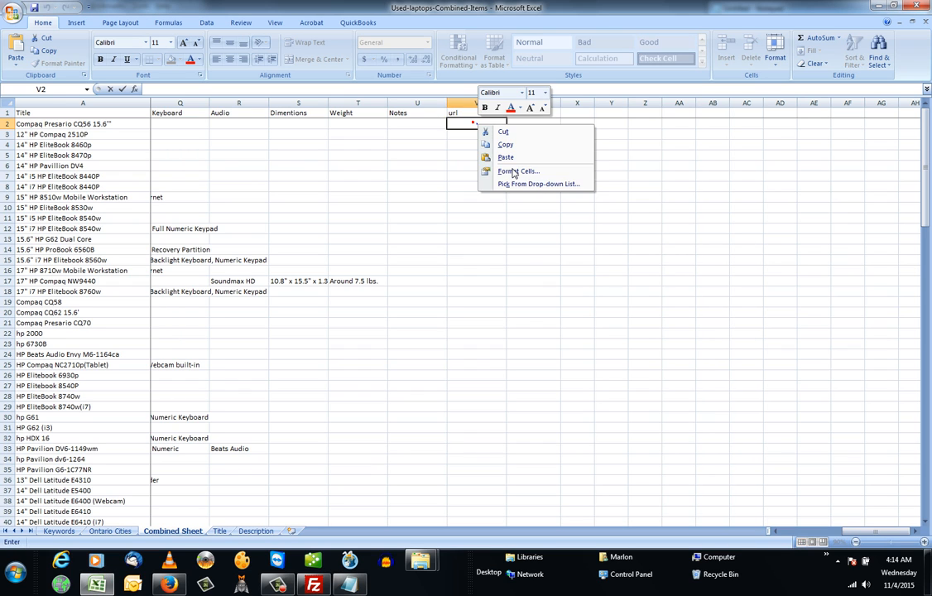
{"action": "left_click", "coordinate": [506, 157]}
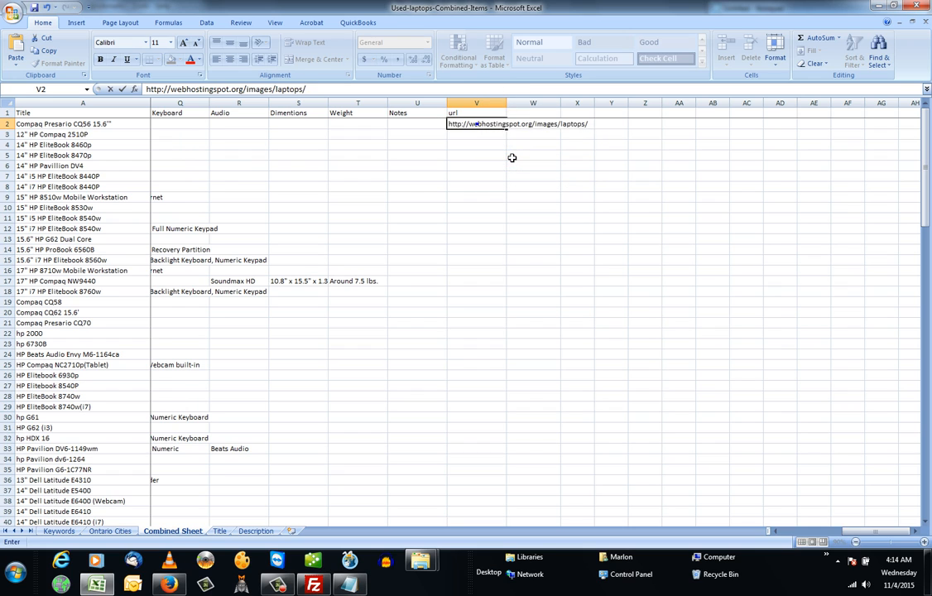
{"action": "key", "text": "Return"}
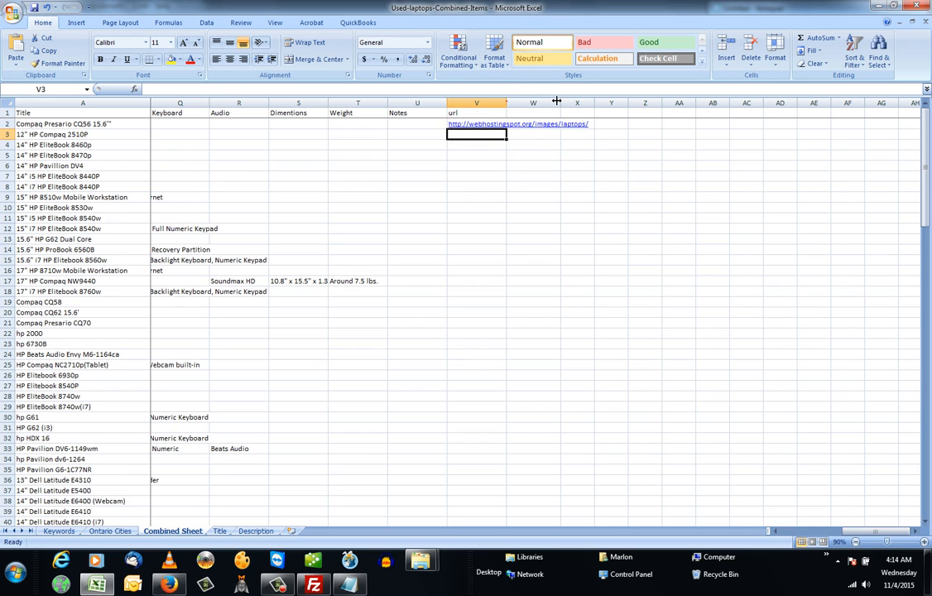
{"action": "left_click_drag", "start_coordinate": [507, 101], "coordinate": [599, 101]}
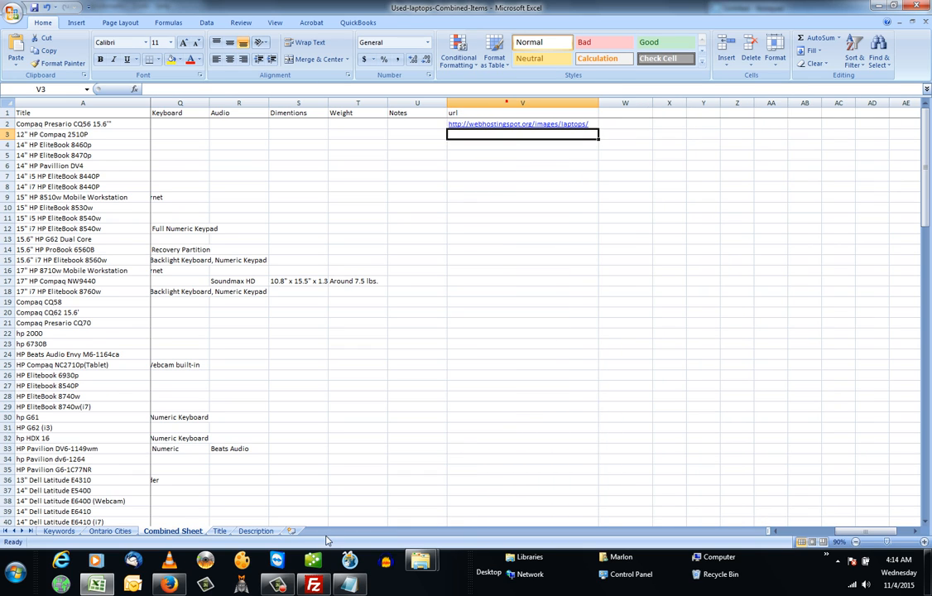
- Check the URL parts in the Notepad document, and add the column heading "Name of Image" in Excel cell W1
{"action": "left_click", "coordinate": [348, 583]}
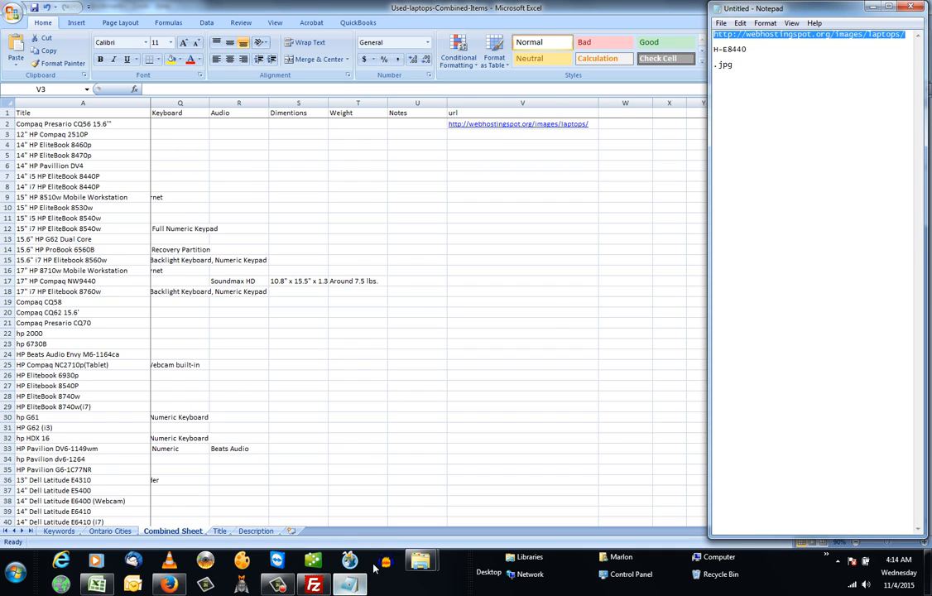
{"action": "left_click", "coordinate": [624, 115]}
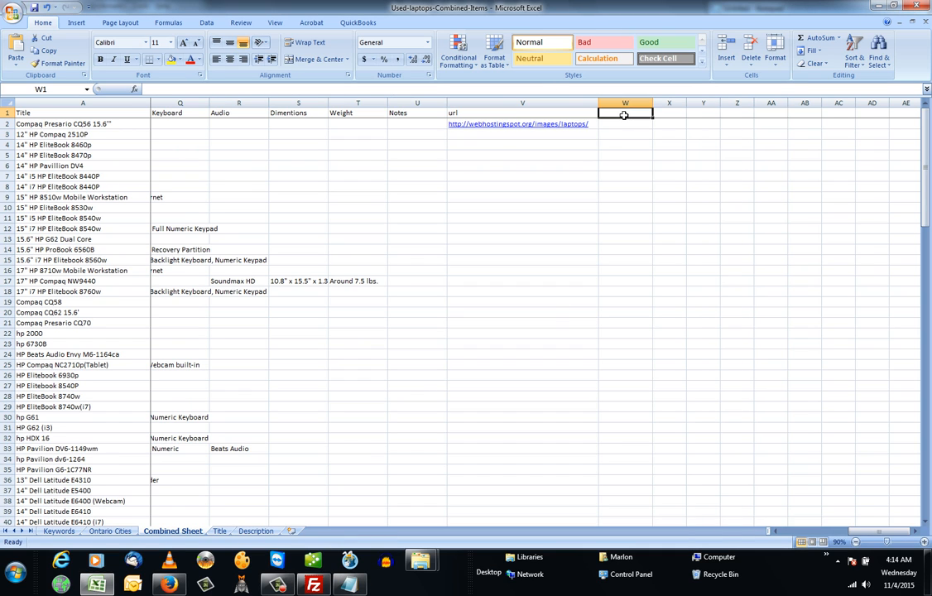
{"action": "type", "text": "Name"}
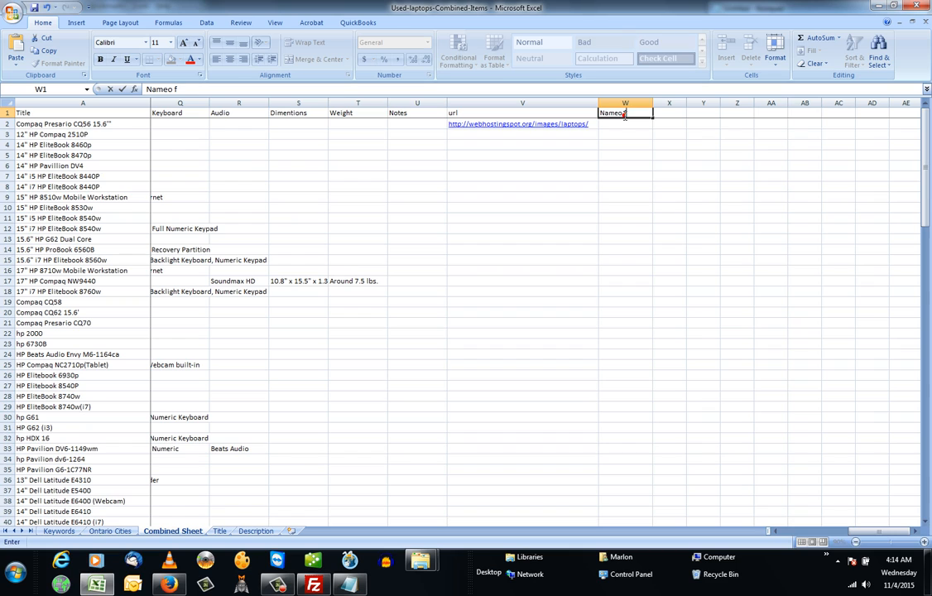
{"action": "type", "text": " of"}
{"action": "left_click", "coordinate": [625, 115]}
{"action": "type", "text": "I"}
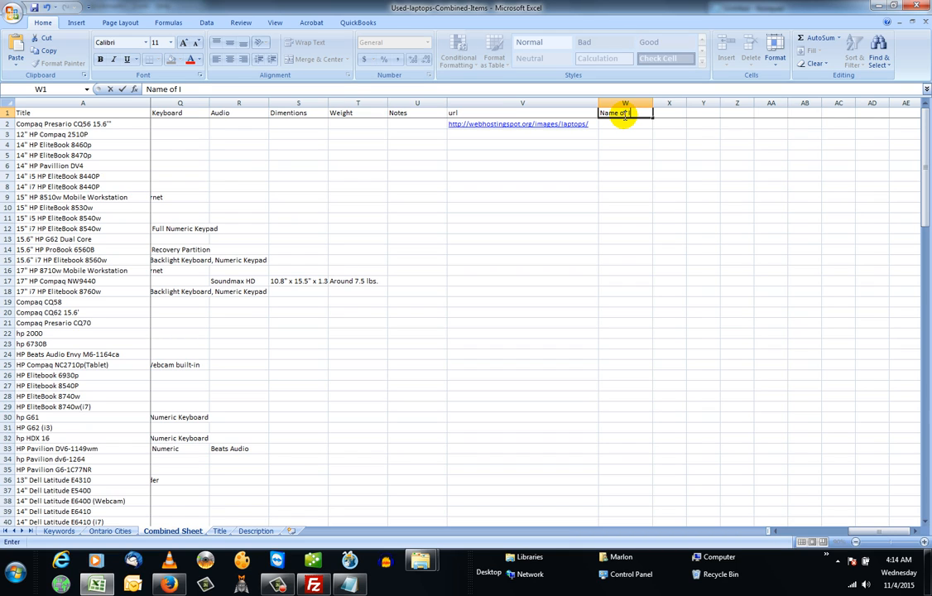
{"action": "type", "text": "maghe"}
{"action": "key", "text": "BackSpace"}
{"action": "key", "text": "BackSpace"}
{"action": "type", "text": "ge"}
{"action": "key", "text": "Tab"}
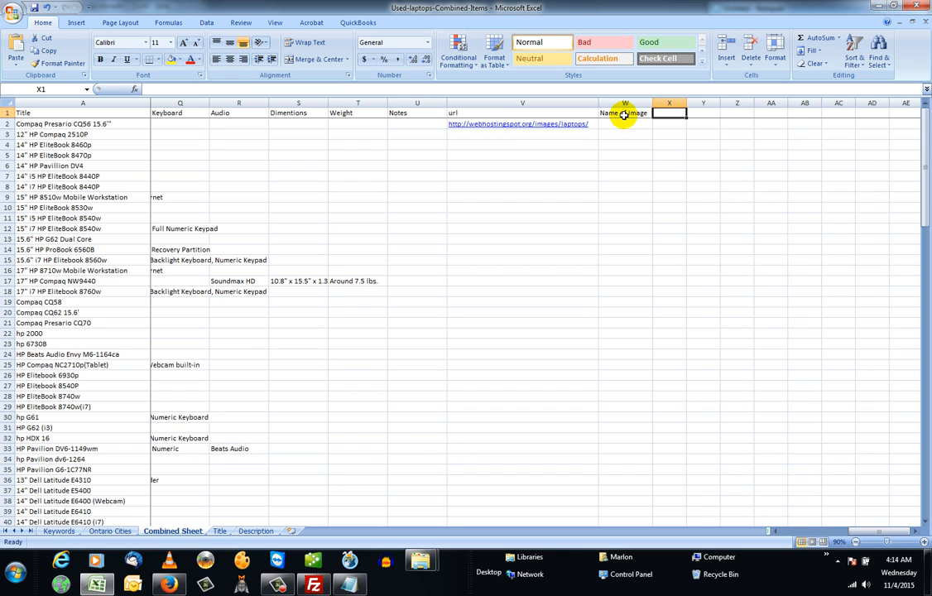
- Enter .jpg as the heading in cell X1 and as the extension value in cell X2
{"action": "type", "text": ".jp"}
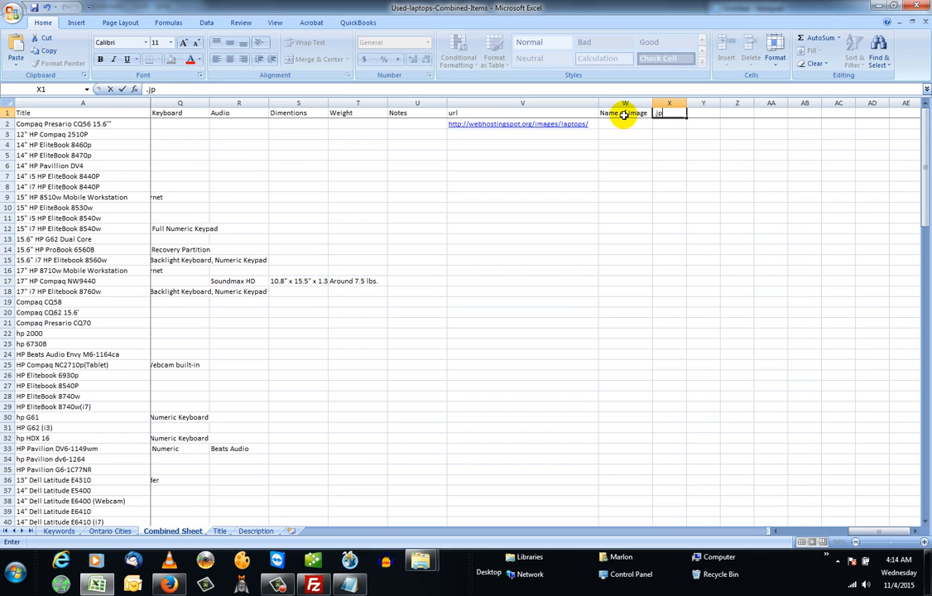
{"action": "type", "text": "g"}
{"action": "key", "text": "Return"}
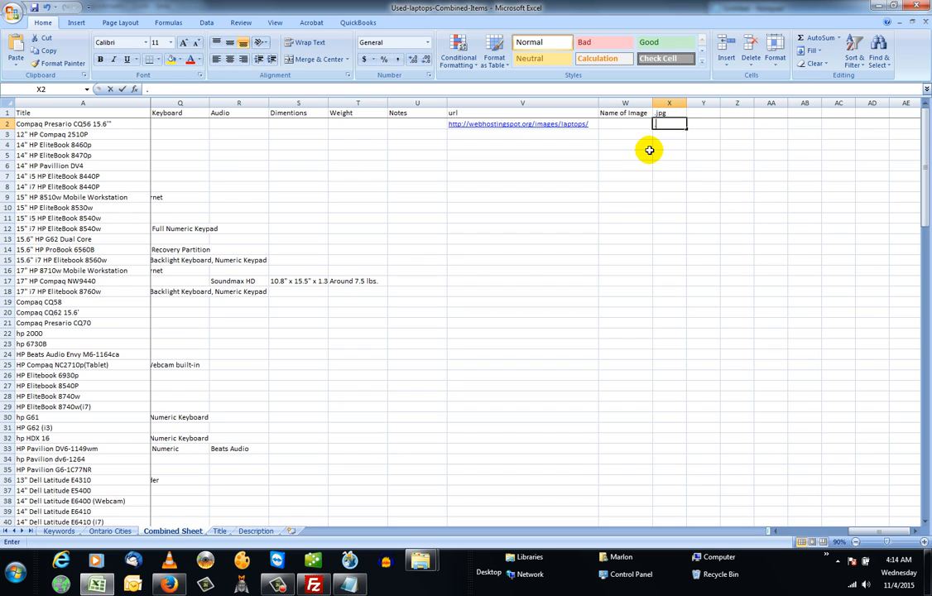
{"action": "type", "text": ".jpg"}
{"action": "key", "text": "Return"}
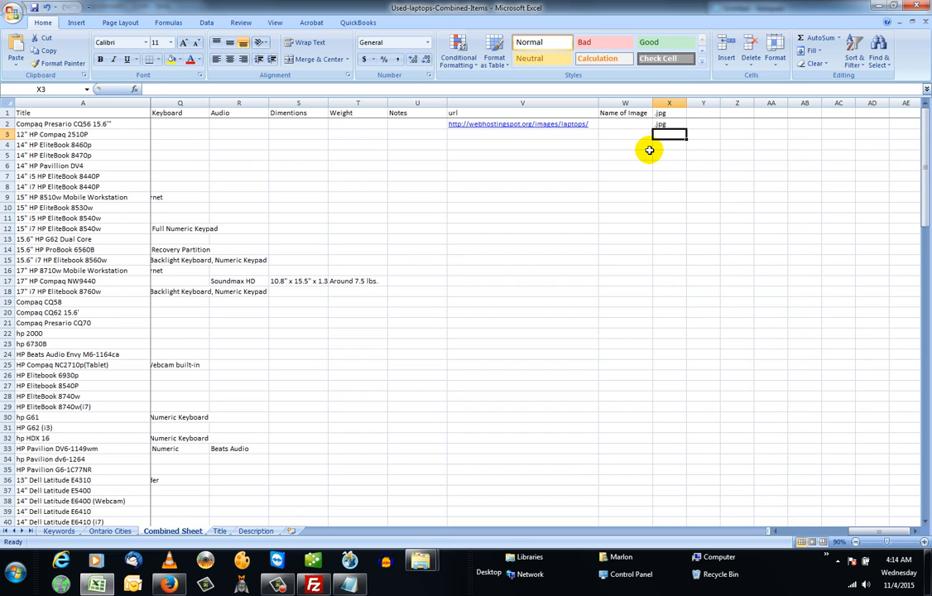
- Enter the formula =C2 in cell W2 to bring in the laptop's product number as the image name
{"action": "left_click", "coordinate": [620, 123]}
{"action": "type", "text": "="}
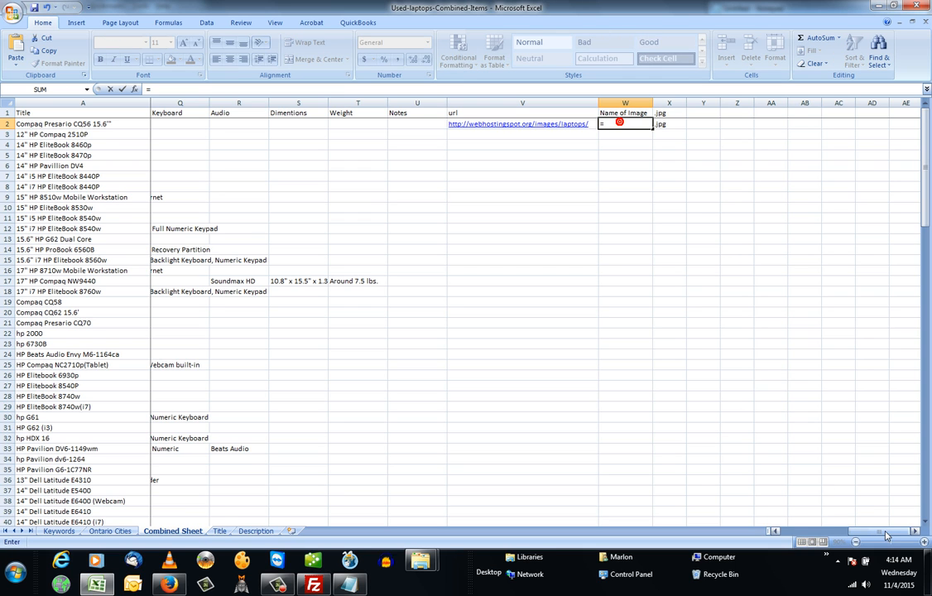
{"action": "left_click_drag", "start_coordinate": [885, 535], "coordinate": [743, 548]}
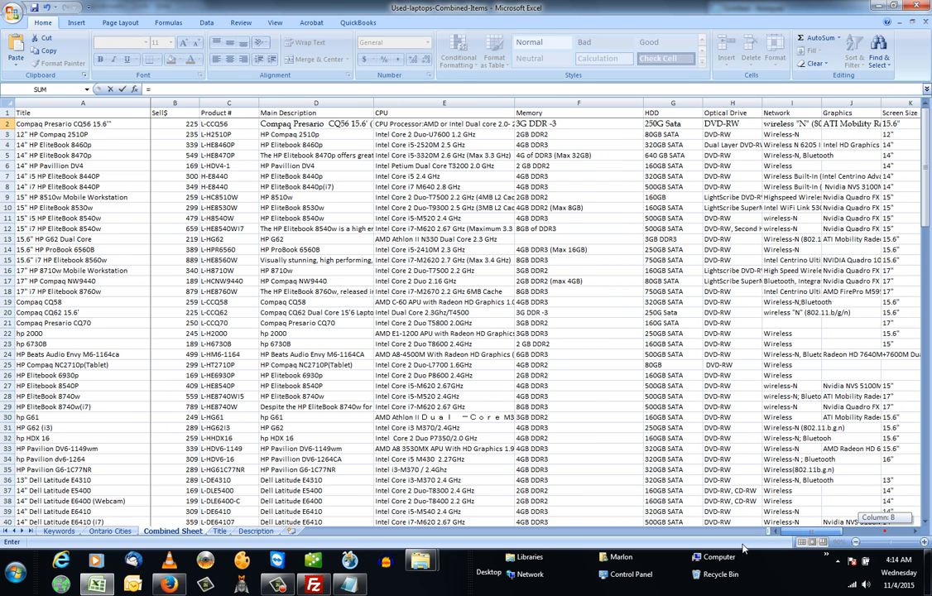
{"action": "left_click", "coordinate": [211, 124]}
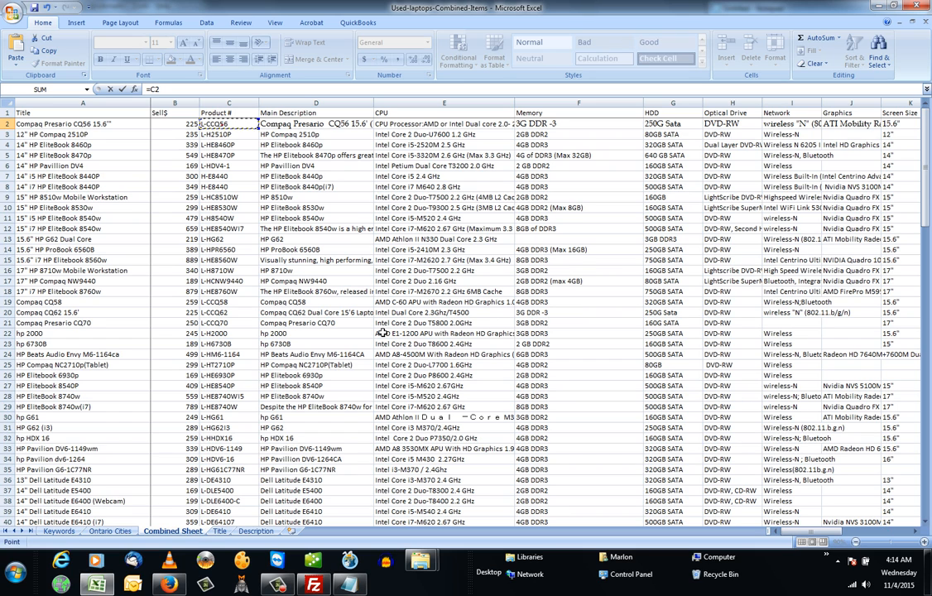
{"action": "key", "text": "Return"}
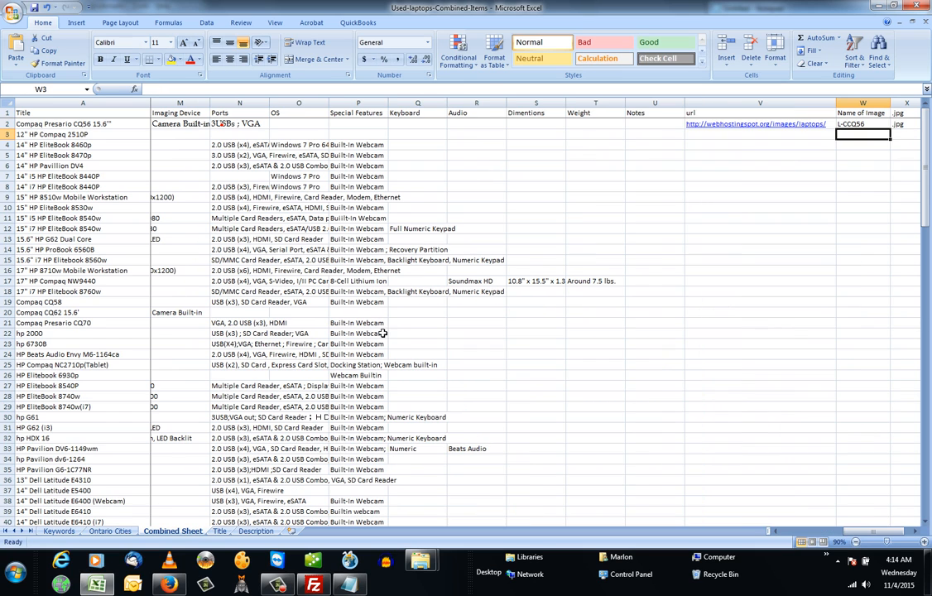
{"action": "left_click_drag", "start_coordinate": [913, 536], "coordinate": [913, 536]}
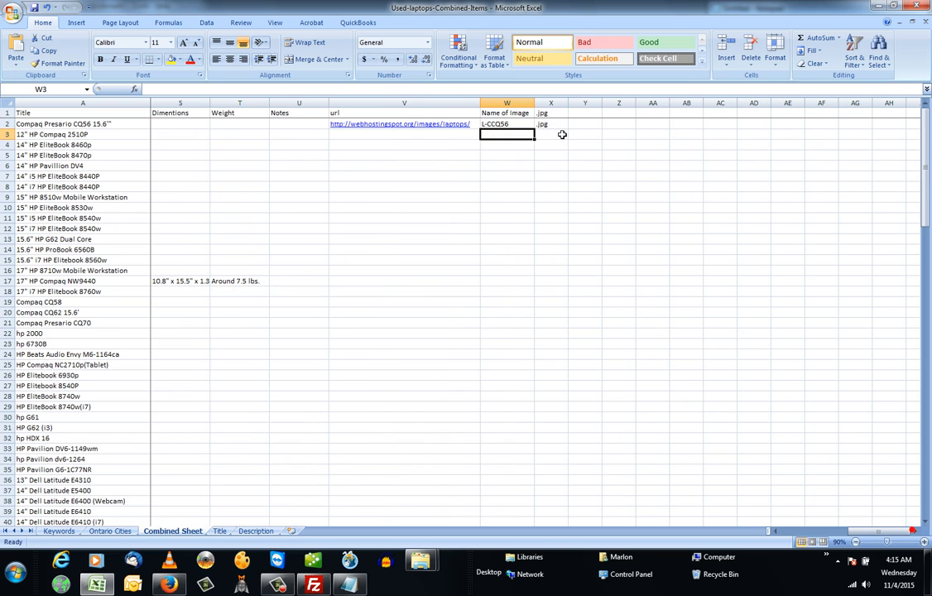
- Fill the base path in V2 down the url column through row 134
{"action": "left_click", "coordinate": [496, 124]}
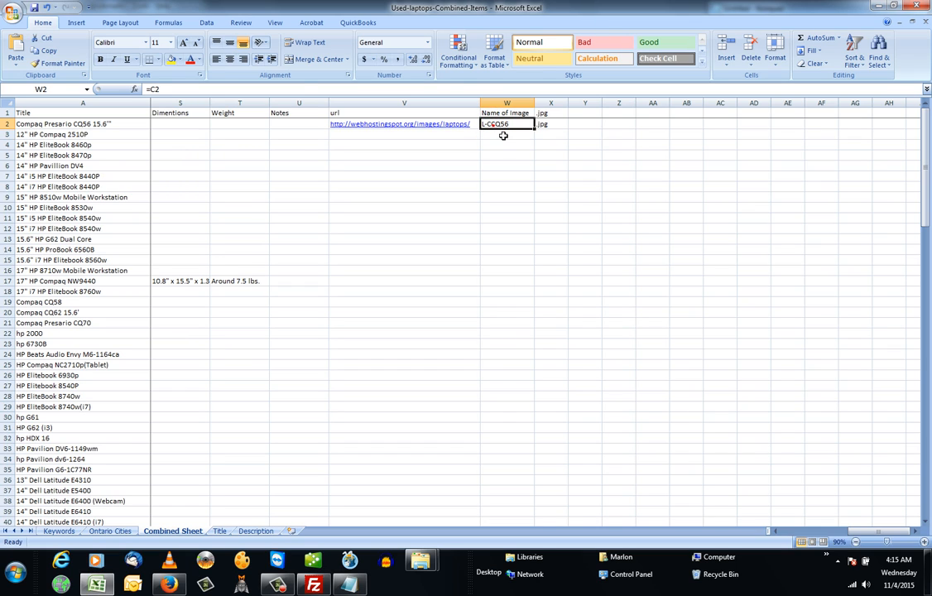
{"action": "key", "text": "Left"}
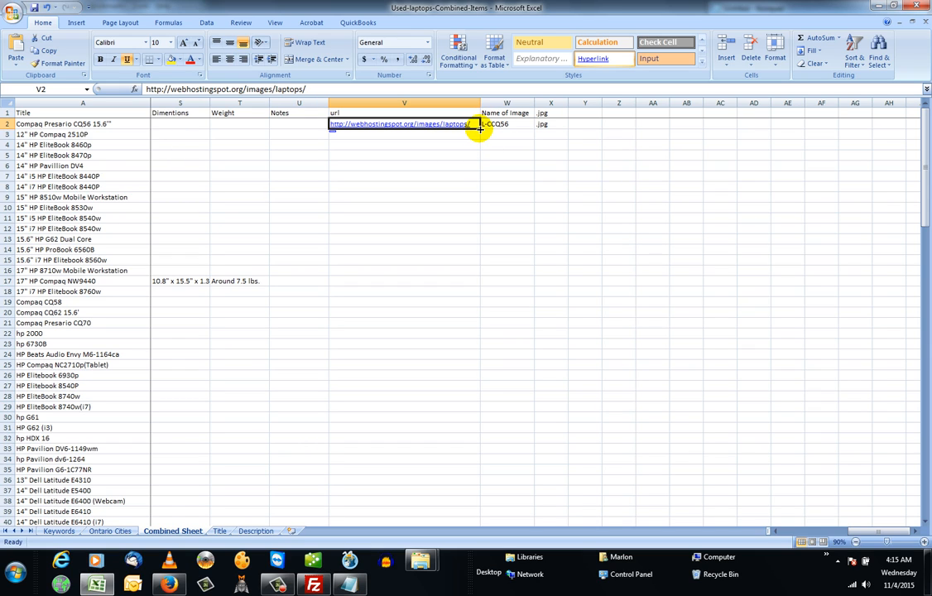
{"action": "left_click_drag", "start_coordinate": [480, 128], "coordinate": [424, 243]}
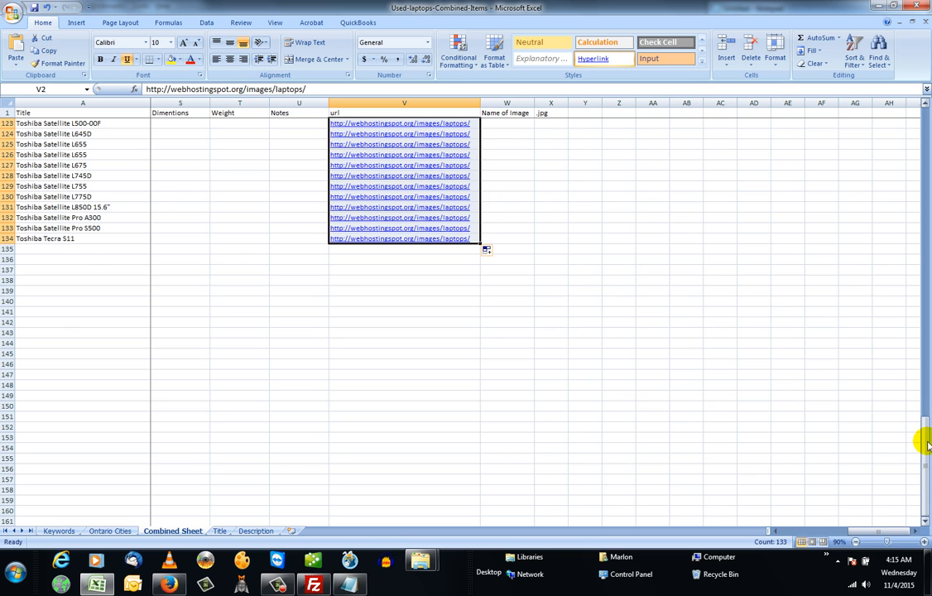
{"action": "left_click_drag", "start_coordinate": [924, 437], "coordinate": [925, 116]}
{"action": "left_click", "coordinate": [672, 197]}
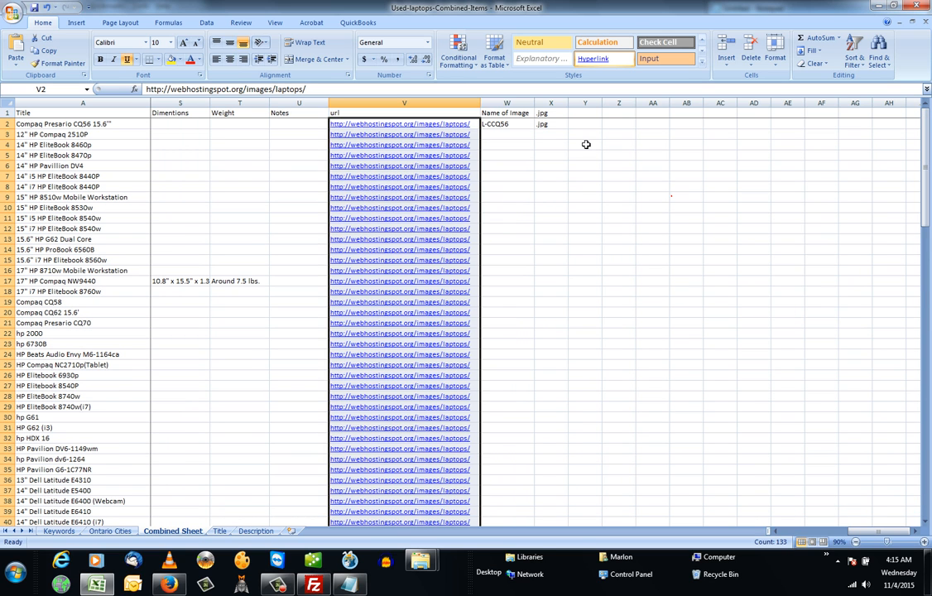
- Fill the image name formula and .jpg extension in W2:X2 down together through row 134
{"action": "left_click", "coordinate": [555, 126]}
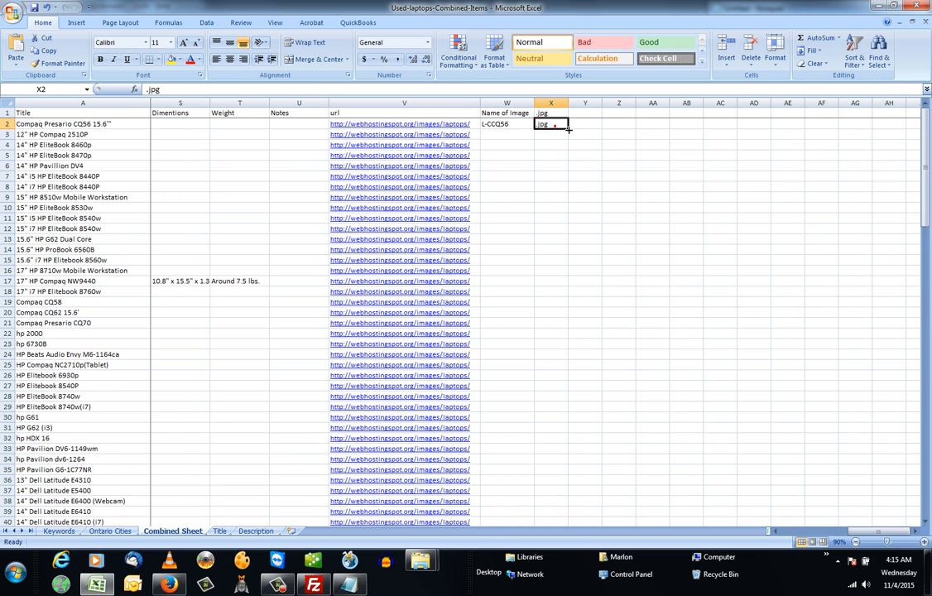
{"action": "left_click", "coordinate": [503, 122]}
{"action": "left_click_drag", "start_coordinate": [517, 122], "coordinate": [556, 499]}
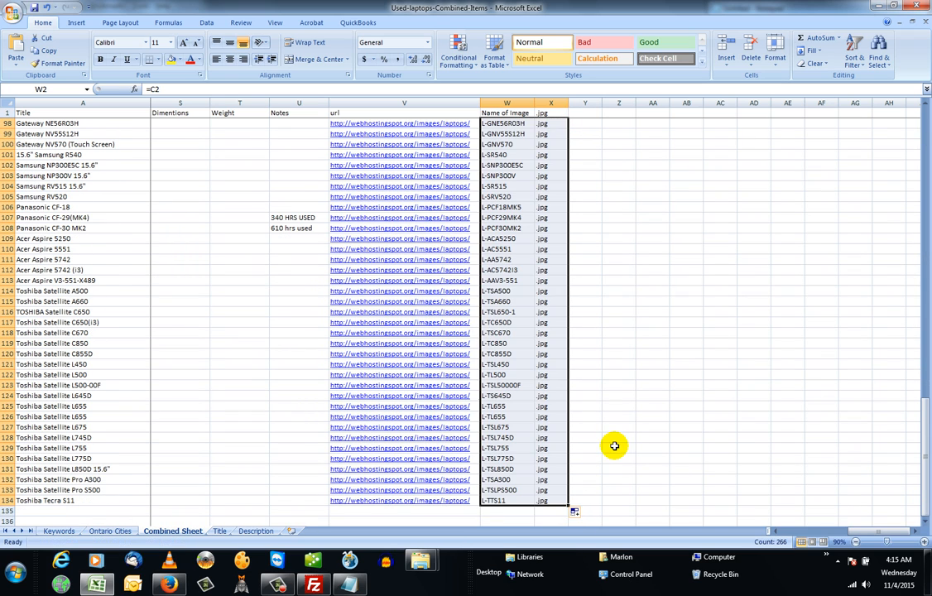
{"action": "left_click", "coordinate": [652, 377]}
{"action": "left_click_drag", "start_coordinate": [924, 428], "coordinate": [913, 133]}
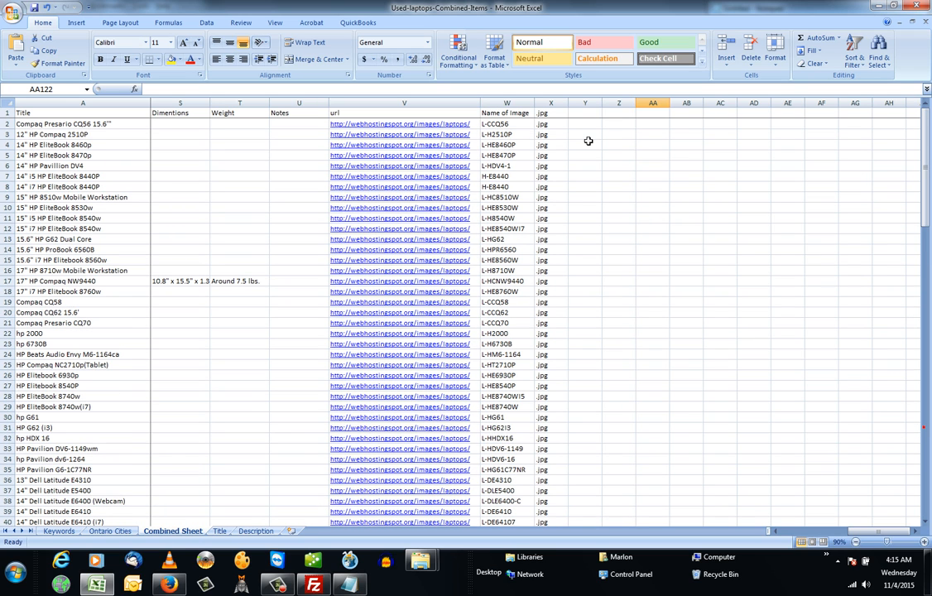
- Widen column Y to hold a full image URL and enter the formula =V2&"" in cell Y2
{"action": "left_click", "coordinate": [584, 124]}
{"action": "left_click_drag", "start_coordinate": [601, 104], "coordinate": [774, 125]}
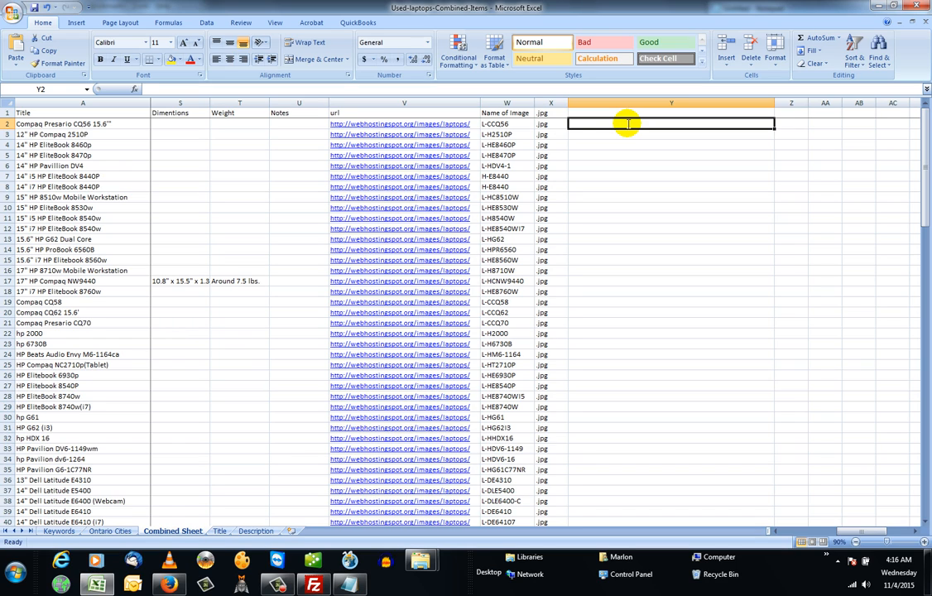
{"action": "type", "text": "="}
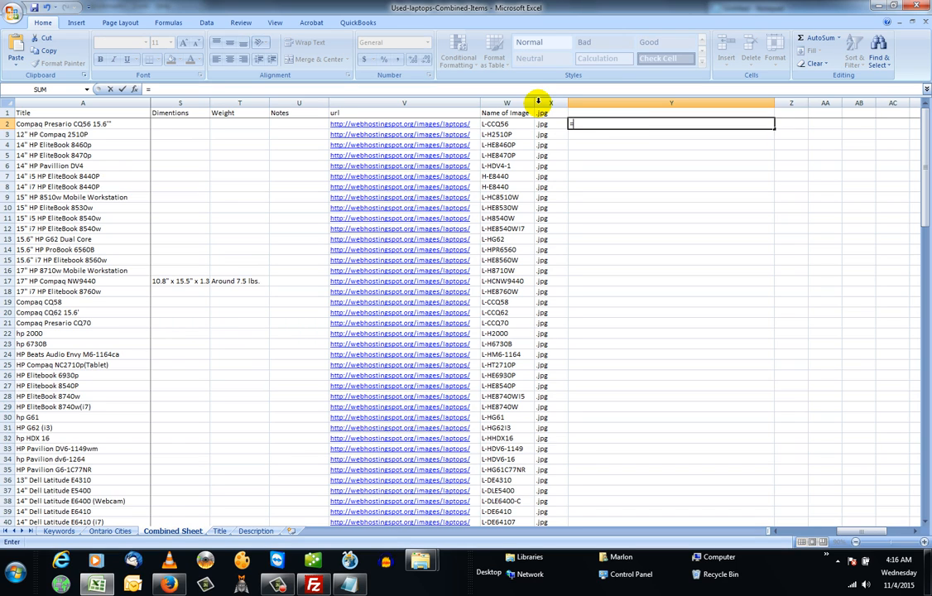
{"action": "left_click", "coordinate": [183, 88]}
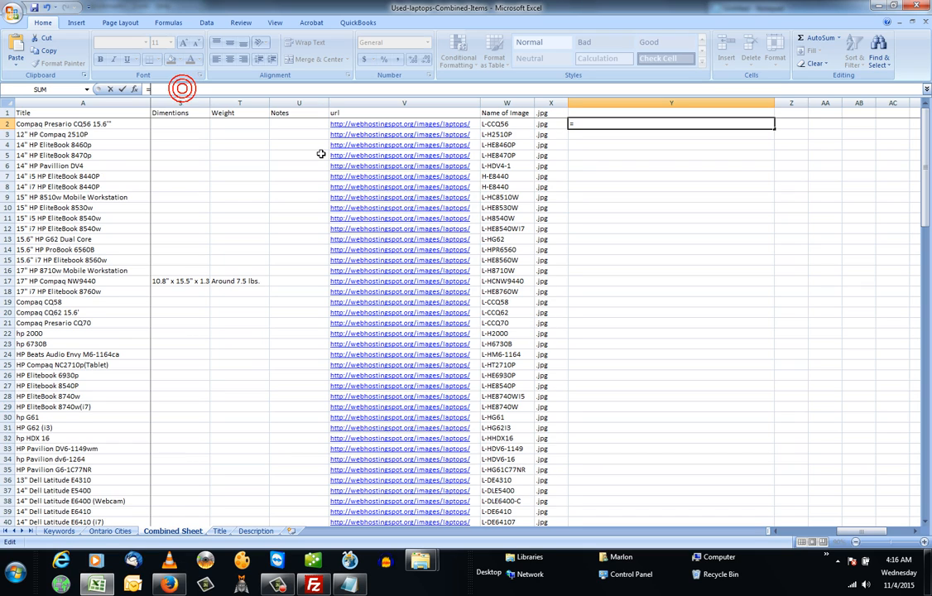
{"action": "left_click", "coordinate": [346, 124]}
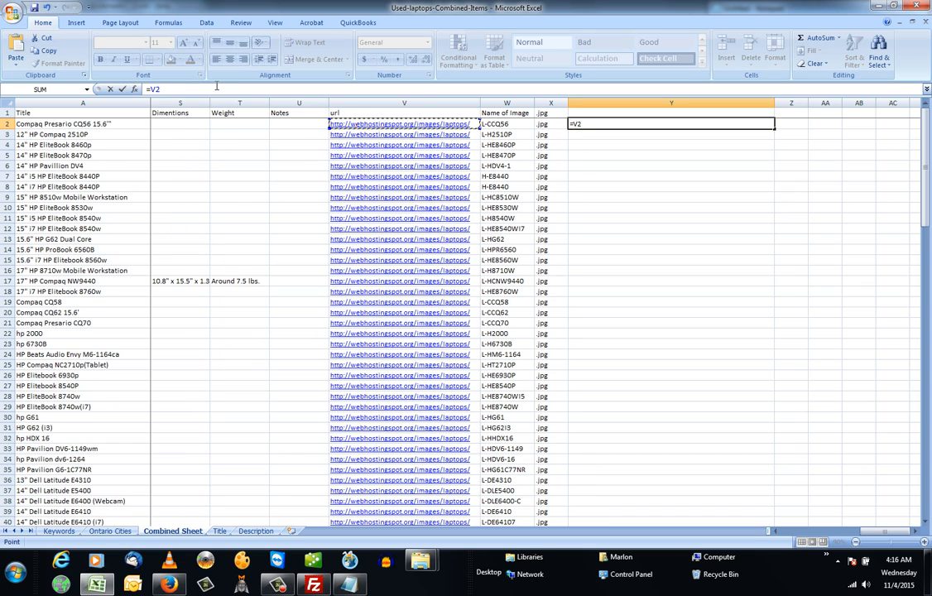
{"action": "left_click", "coordinate": [215, 86]}
{"action": "type", "text": "&"}
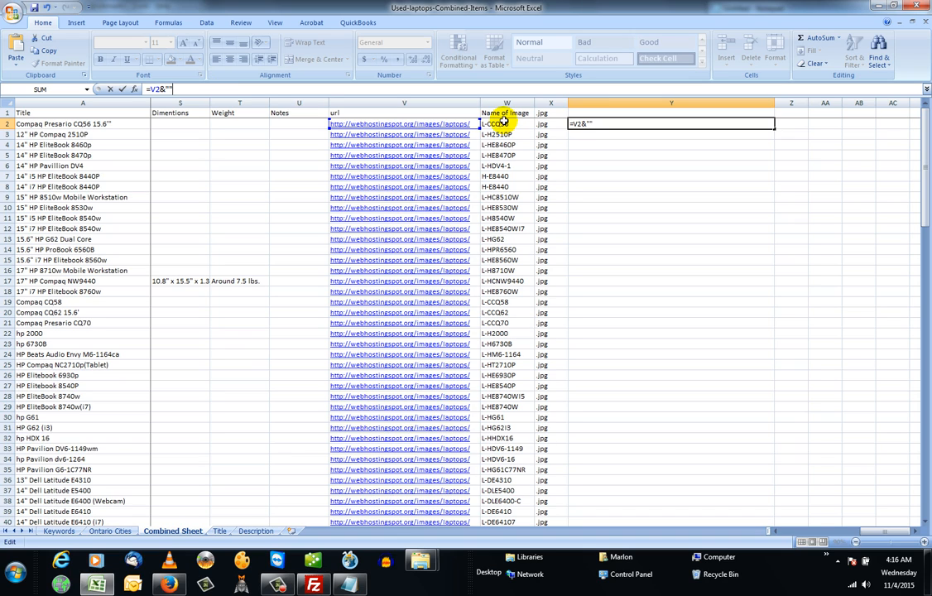
{"action": "left_click", "coordinate": [502, 123]}
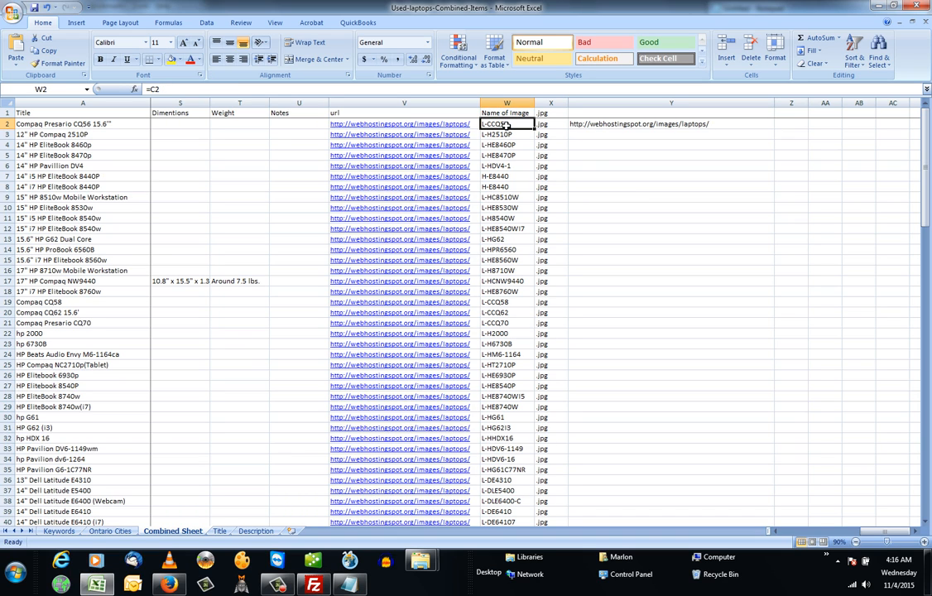
- Extend the Y2 formula to =V2&""&W2&""&X2 so it joins the base path, image name and extension
{"action": "left_click", "coordinate": [615, 123]}
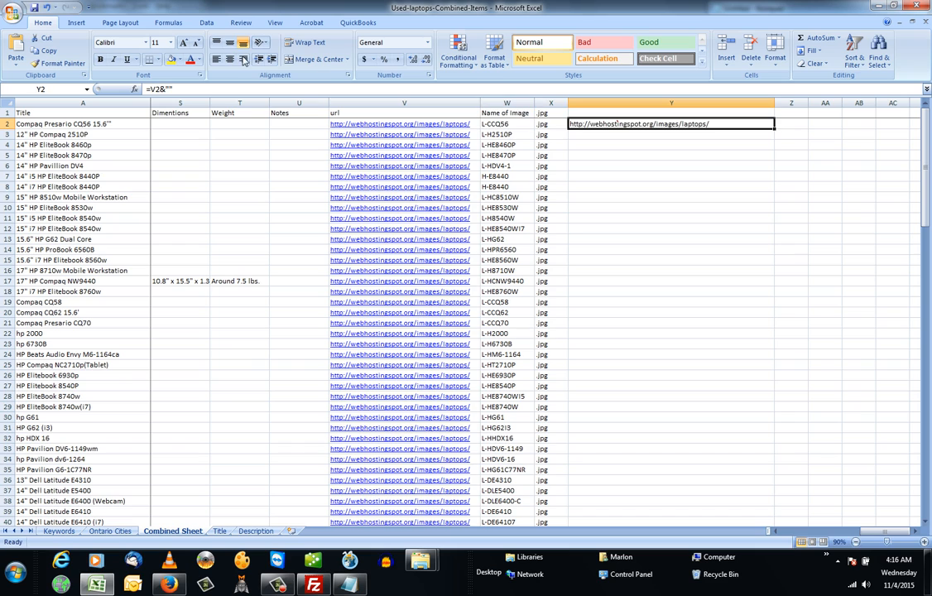
{"action": "left_click", "coordinate": [210, 89]}
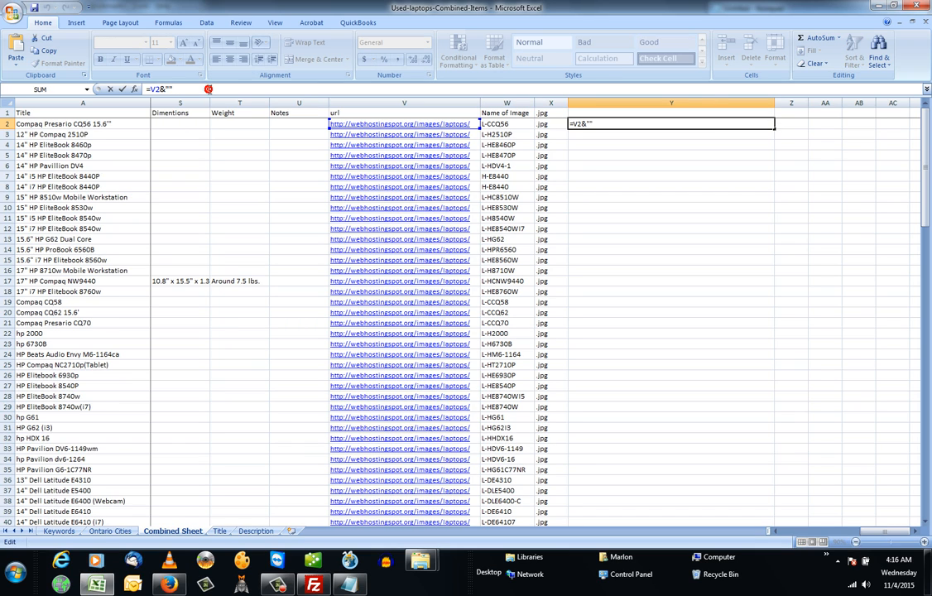
{"action": "type", "text": "&"}
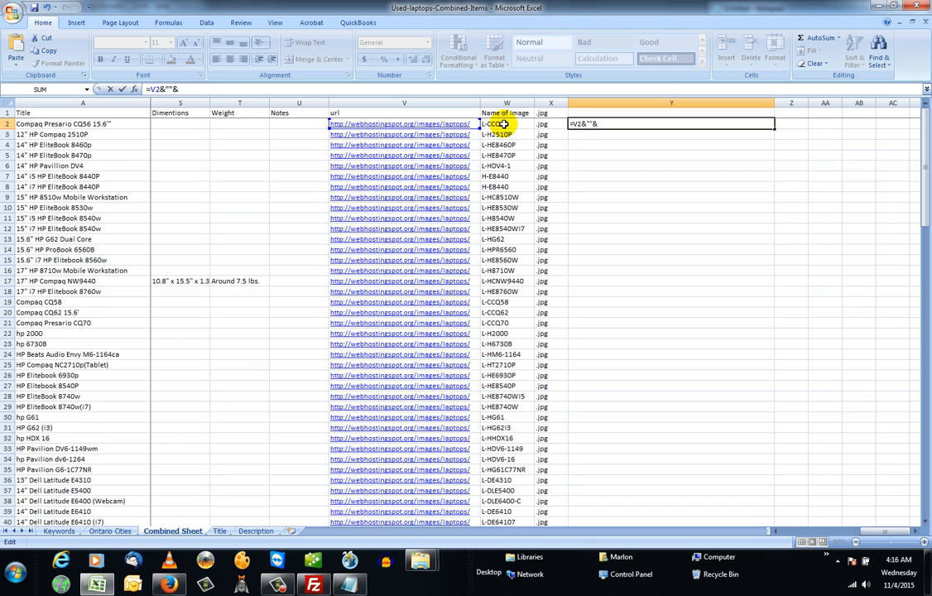
{"action": "left_click", "coordinate": [499, 125]}
{"action": "type", "text": "&"}
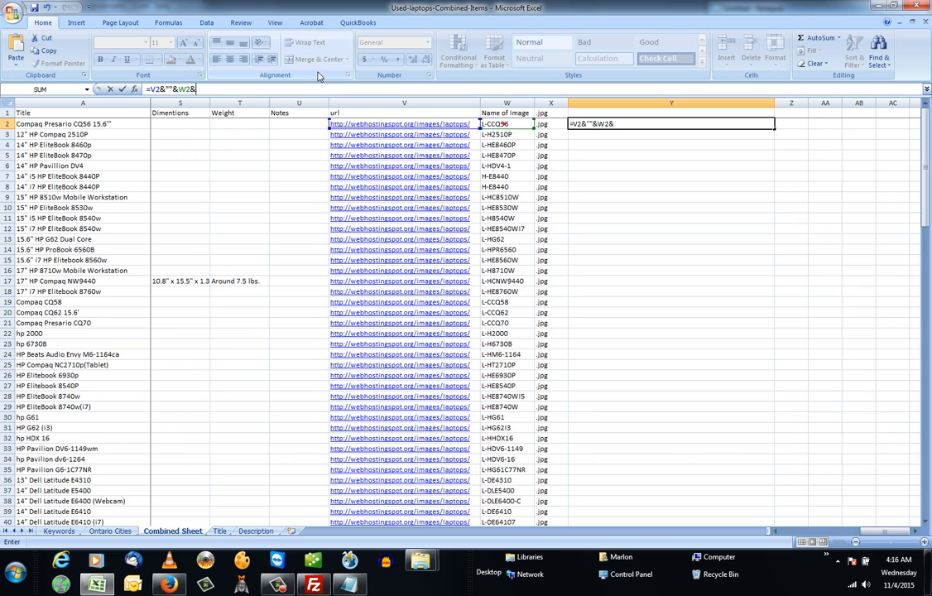
{"action": "type", "text": "\"\""}
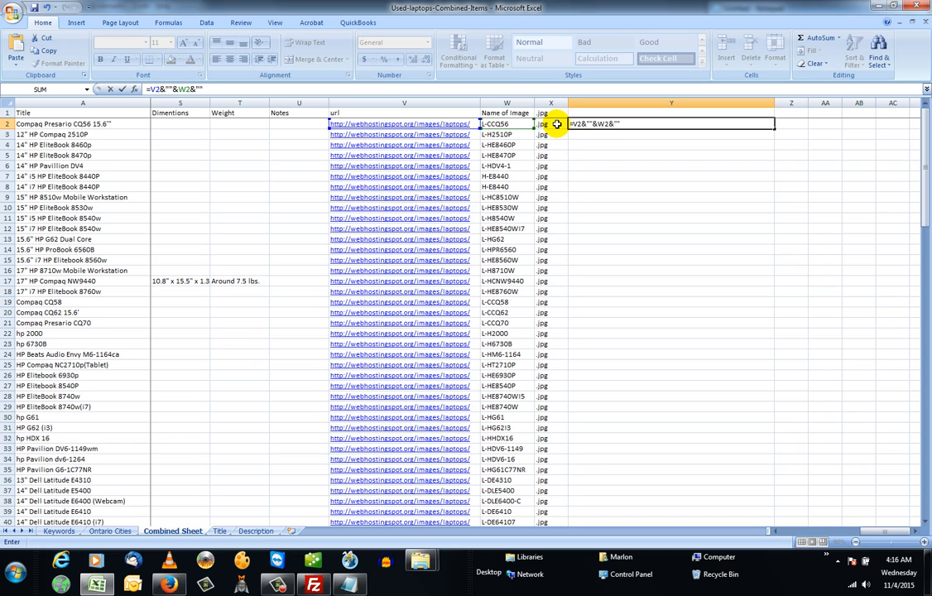
{"action": "type", "text": "&"}
{"action": "left_click", "coordinate": [557, 123]}
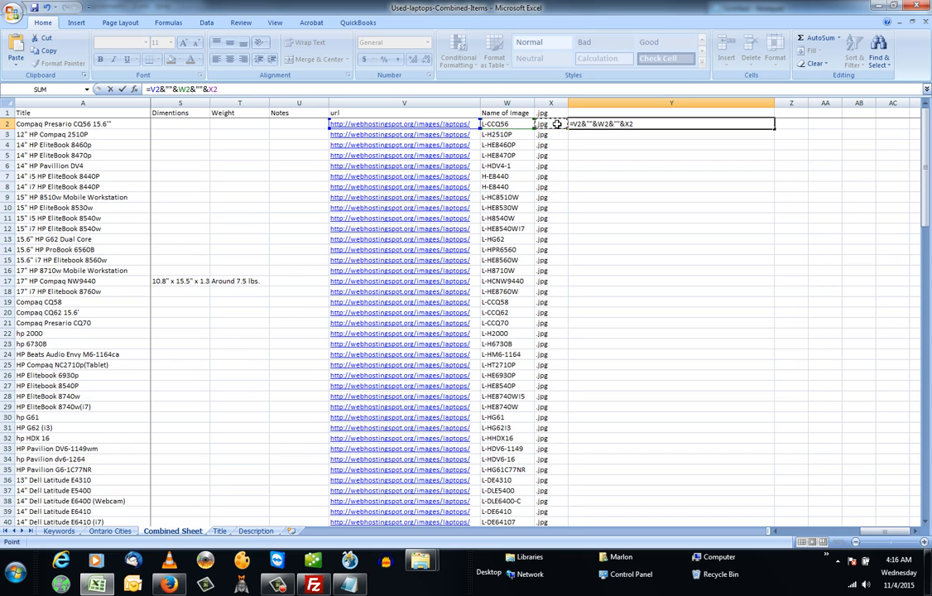
{"action": "left_click", "coordinate": [557, 124]}
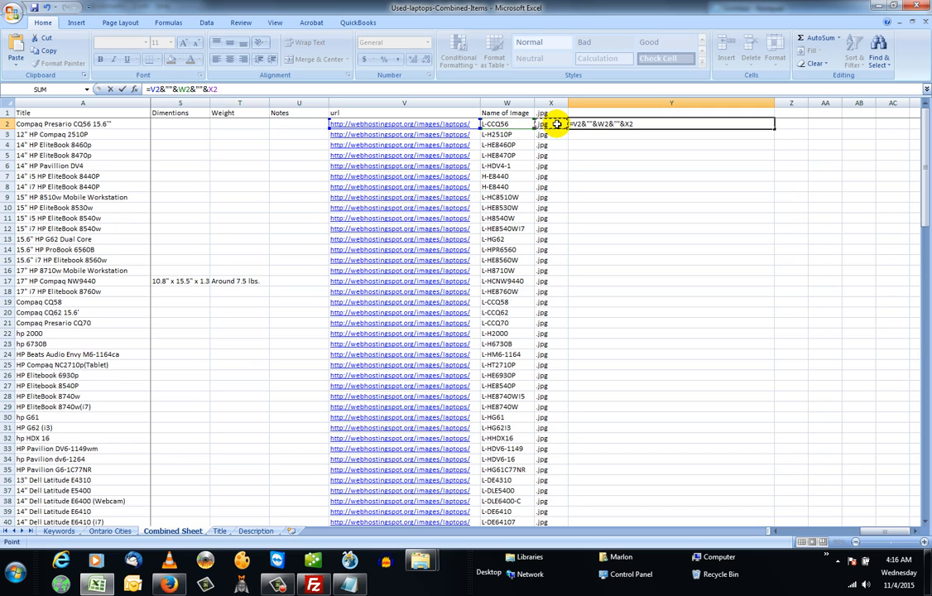
{"action": "key", "text": "Return"}
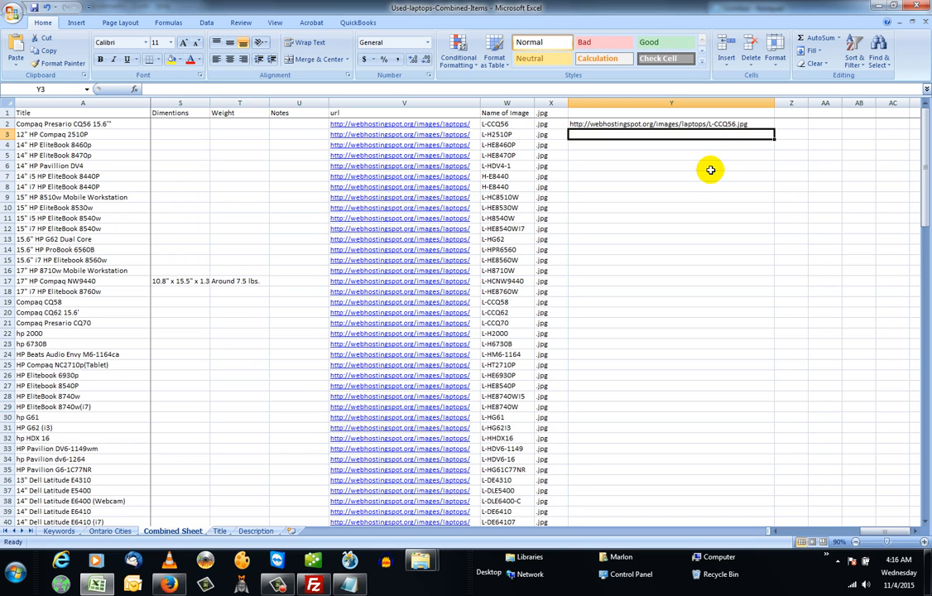
- Fill the joined image URL formula from Y2 down column Y through row 134 and save the workbook
{"action": "left_click", "coordinate": [720, 123]}
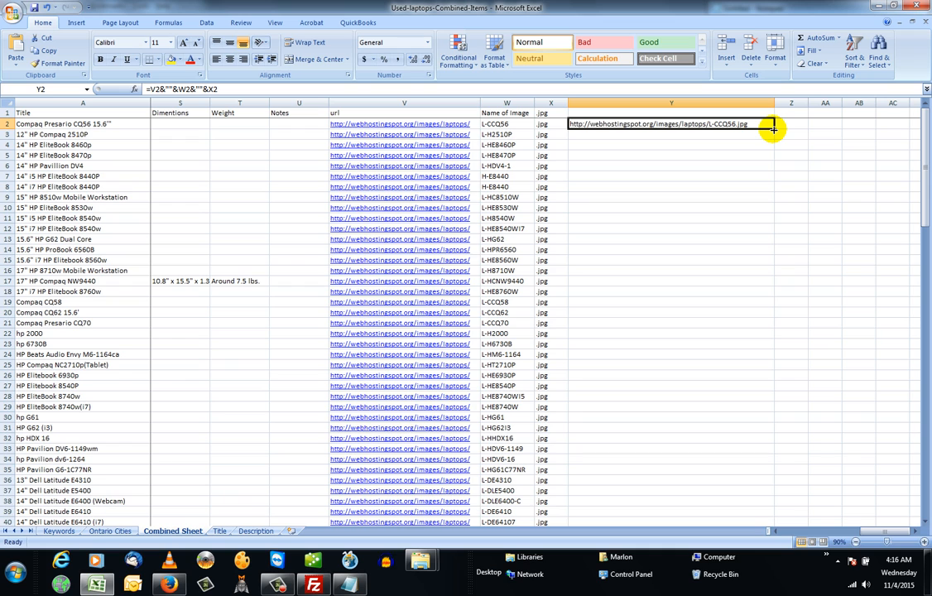
{"action": "left_click_drag", "start_coordinate": [772, 128], "coordinate": [742, 502]}
{"action": "left_click", "coordinate": [803, 435]}
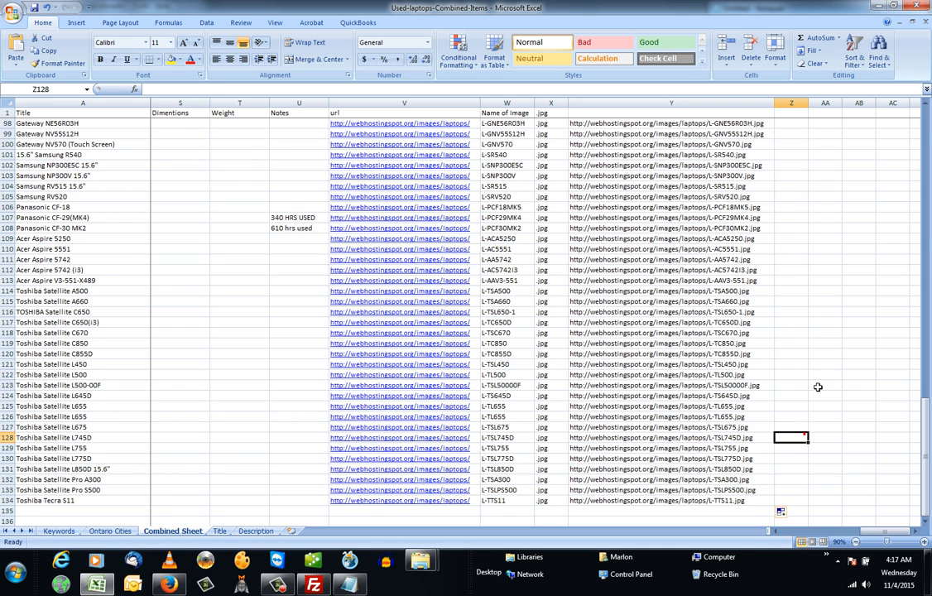
{"action": "key", "text": "ctrl+s"}
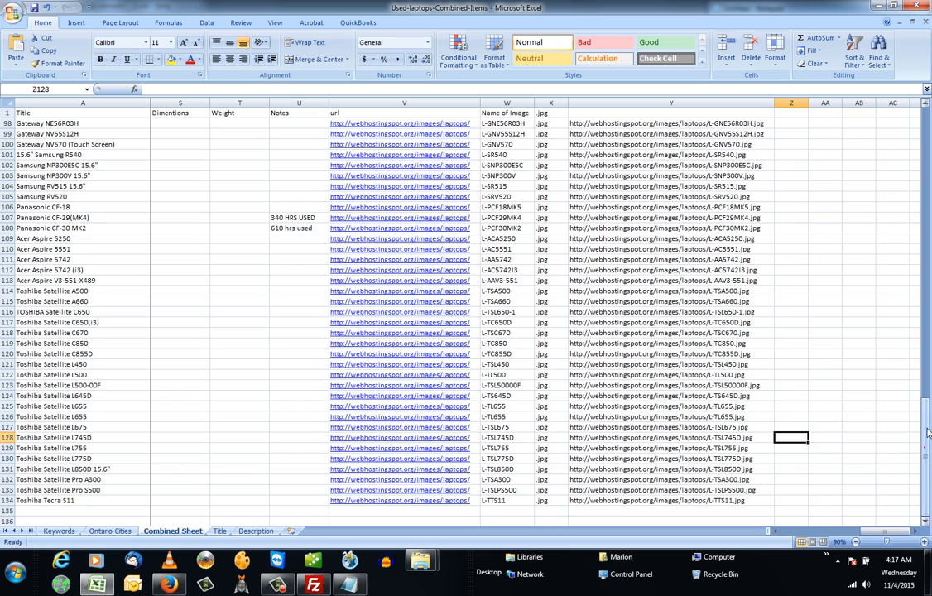
{"action": "left_click_drag", "start_coordinate": [922, 439], "coordinate": [895, 150]}
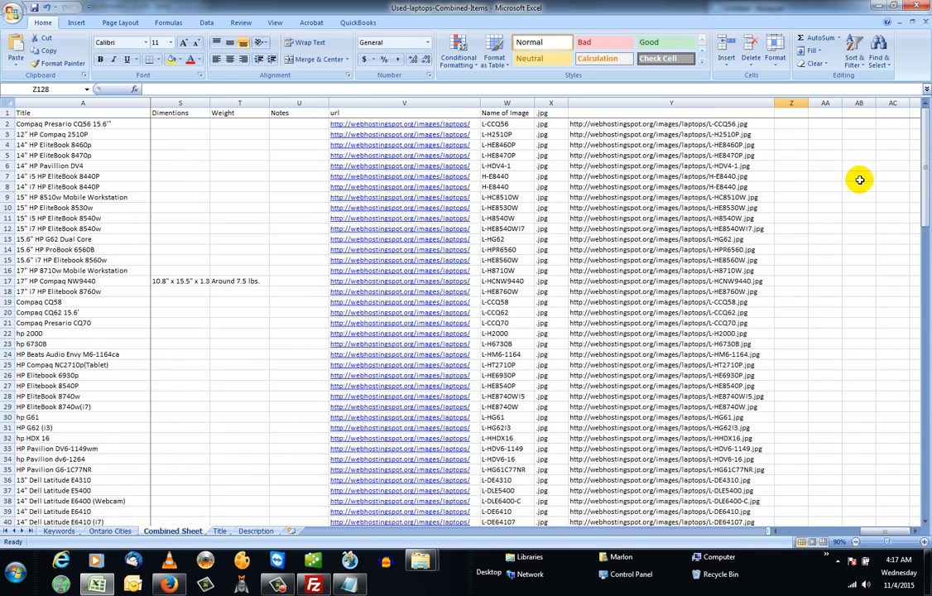
{"action": "left_click", "coordinate": [703, 250]}
{"action": "left_click", "coordinate": [670, 314]}
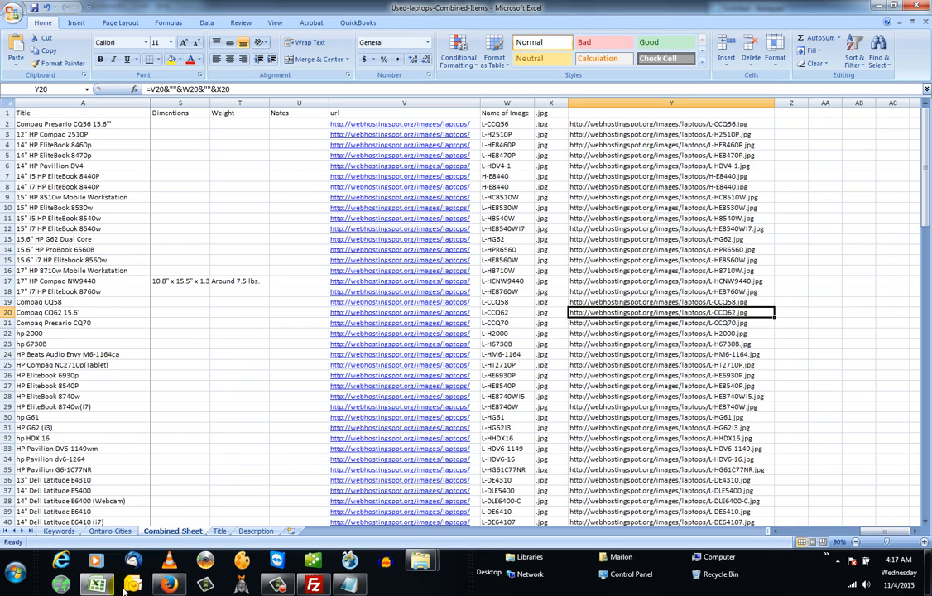
{"action": "left_click", "coordinate": [925, 214]}
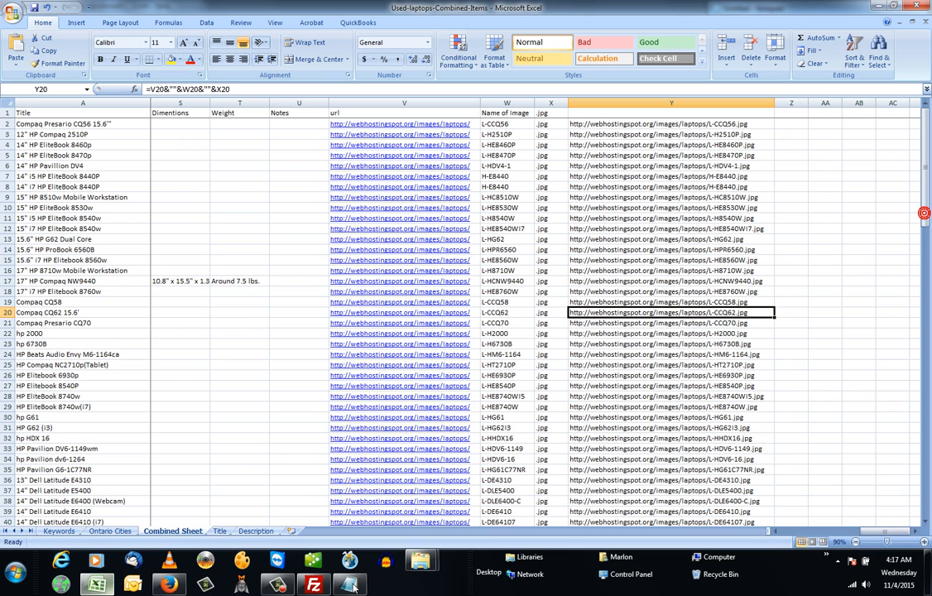
- Open the H-E8440 image from the Combined Images Folder in Paint and check its pixel dimensions without resizing it
{"action": "mouse_move", "coordinate": [432, 566]}
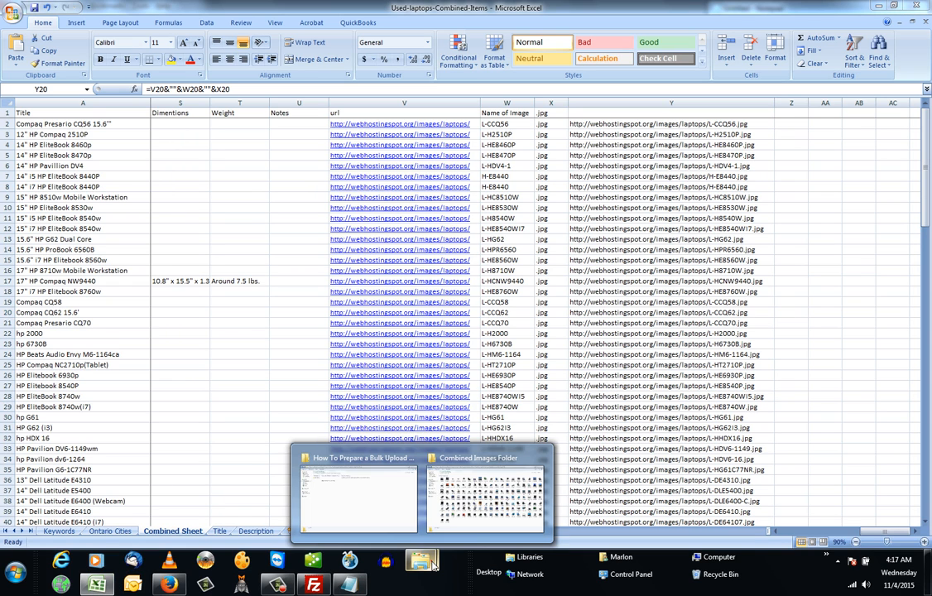
{"action": "left_click", "coordinate": [484, 493]}
{"action": "left_click", "coordinate": [121, 124]}
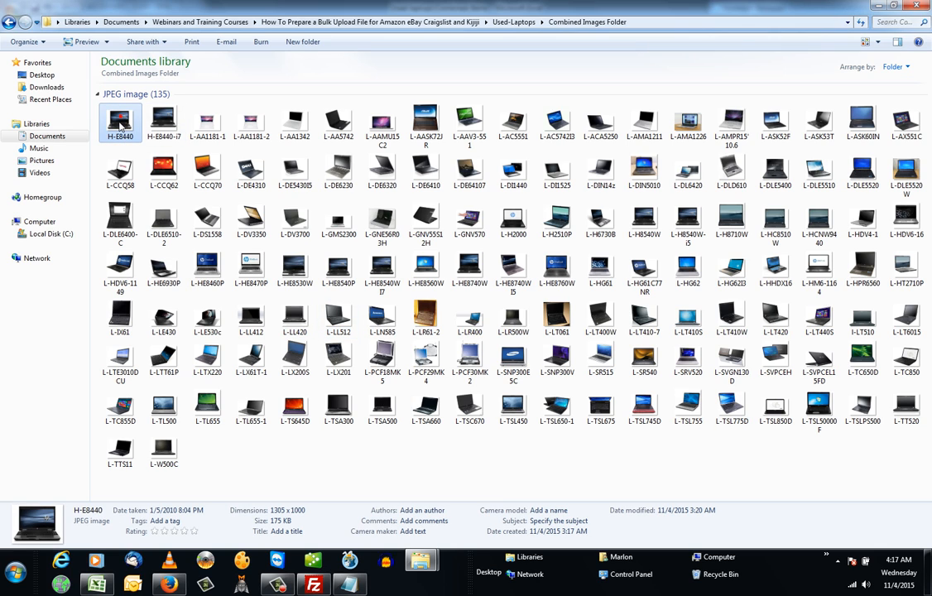
{"action": "right_click", "coordinate": [122, 125]}
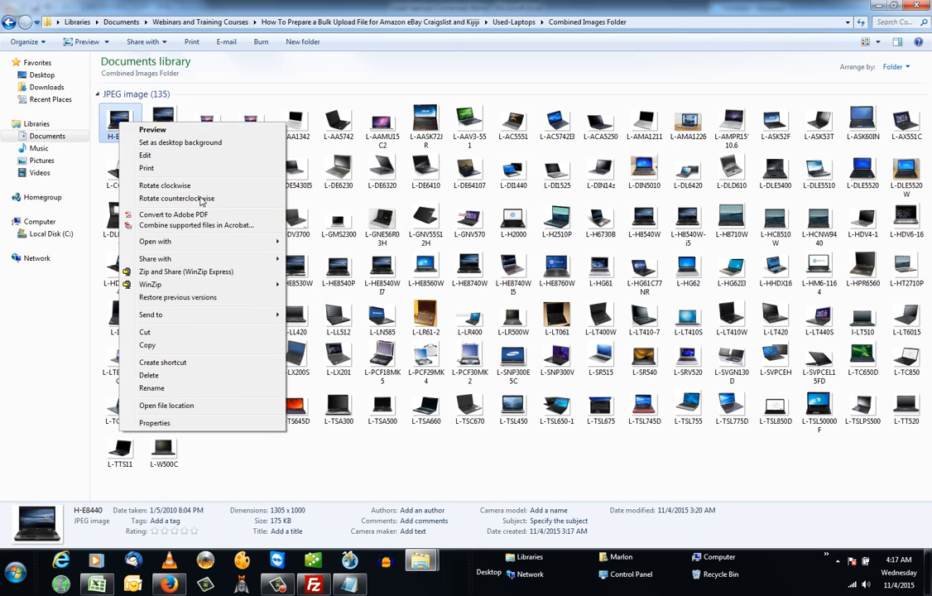
{"action": "left_click", "coordinate": [246, 242]}
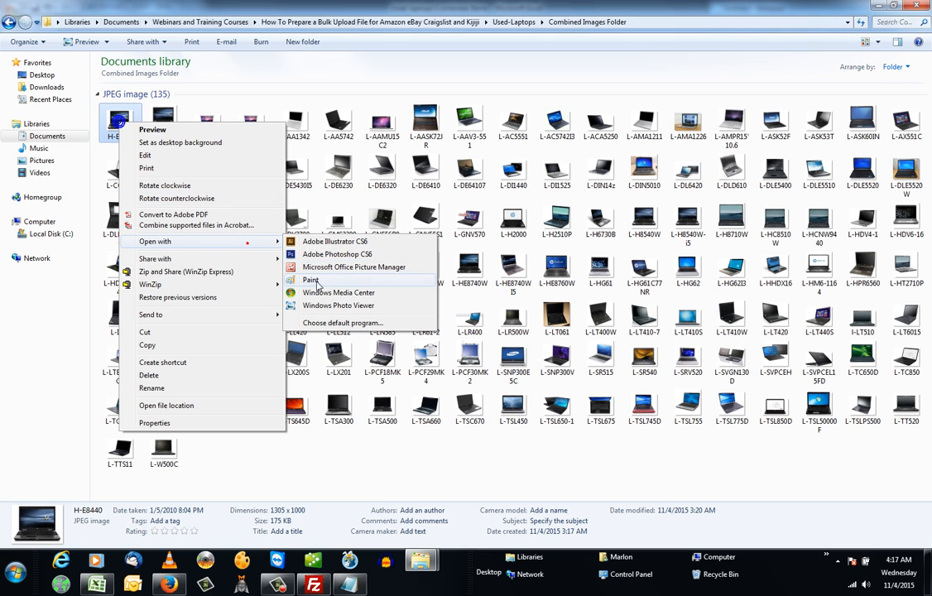
{"action": "left_click", "coordinate": [313, 280]}
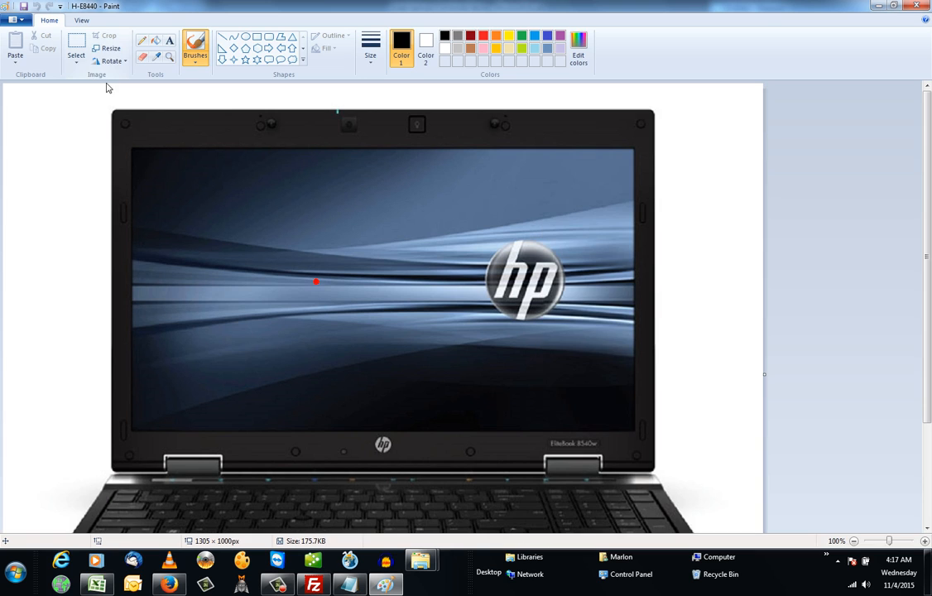
{"action": "left_click", "coordinate": [107, 48]}
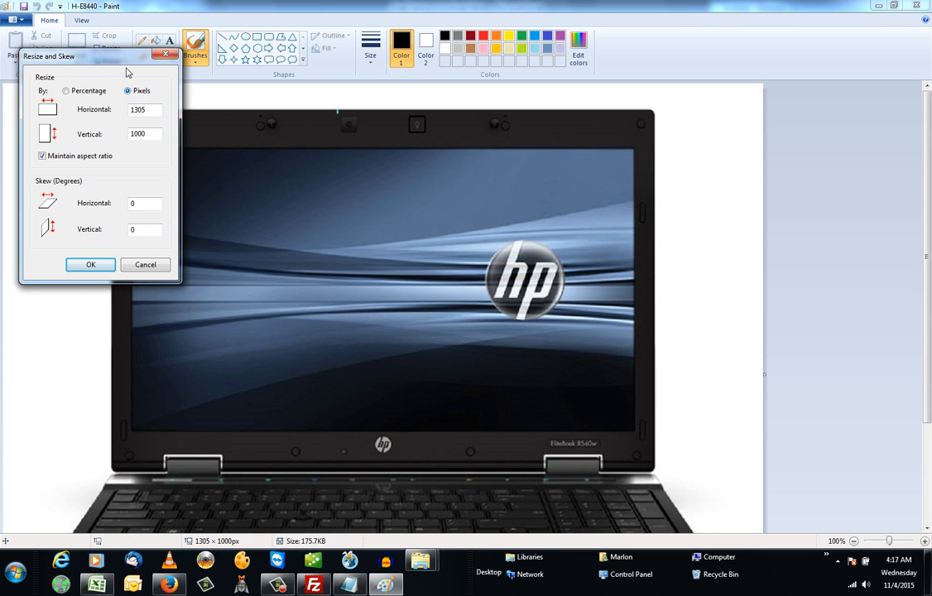
{"action": "left_click_drag", "start_coordinate": [132, 61], "coordinate": [316, 180]}
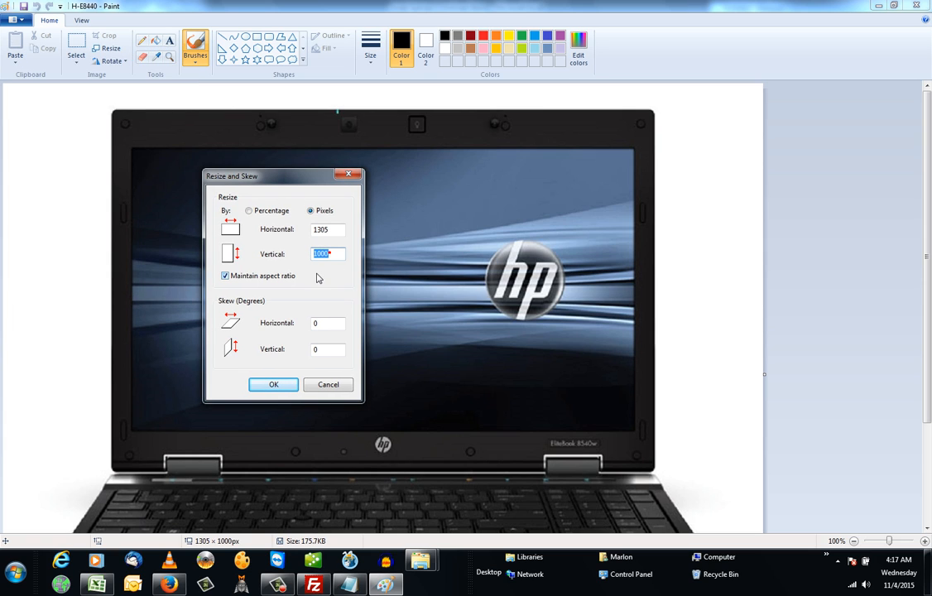
{"action": "left_click", "coordinate": [329, 385]}
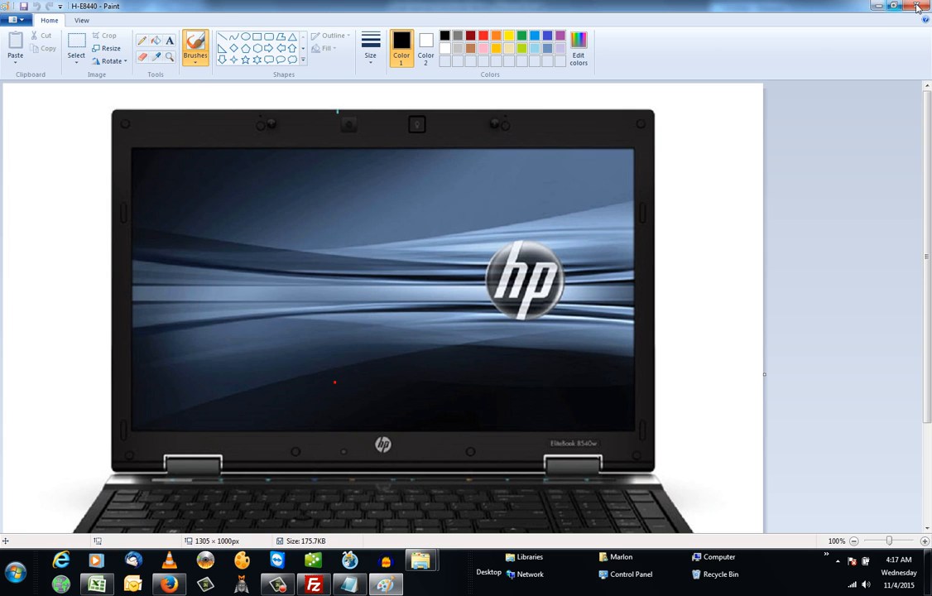
{"action": "key", "text": "alt+Tab"}
- Open the L-AA1181-1 image from the Combined Images Folder in Paint
{"action": "left_click", "coordinate": [208, 122]}
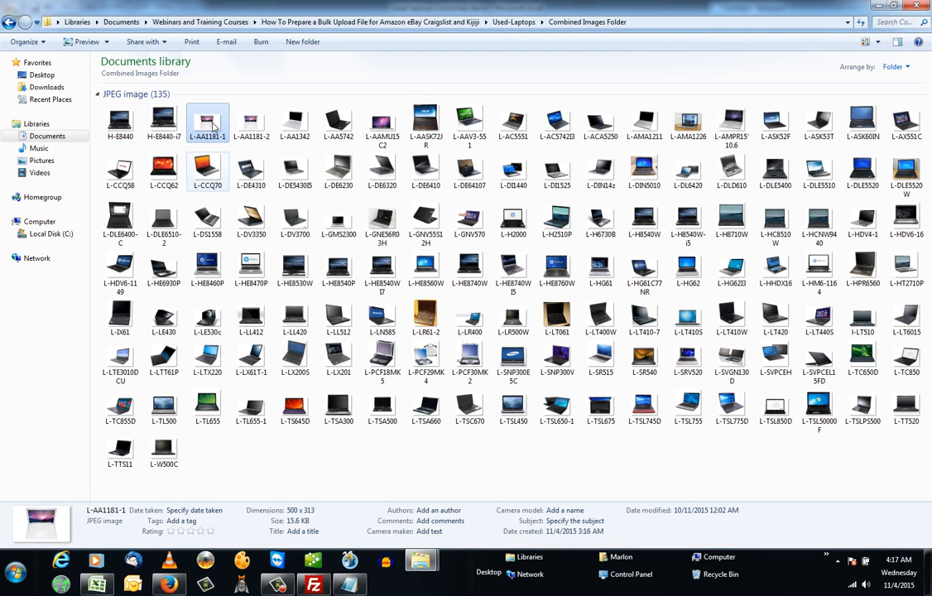
{"action": "right_click", "coordinate": [211, 122]}
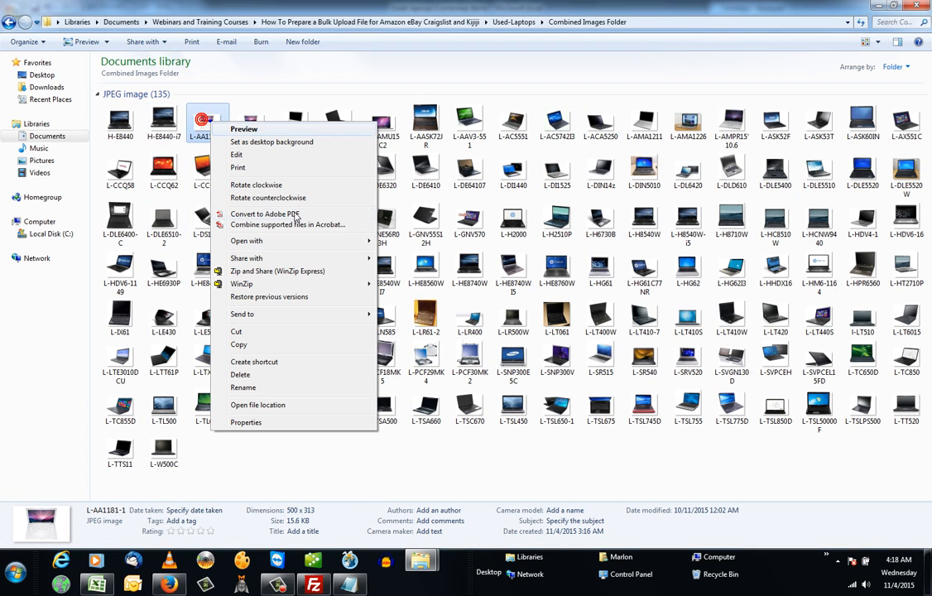
{"action": "mouse_move", "coordinate": [364, 241]}
{"action": "left_click", "coordinate": [403, 279]}
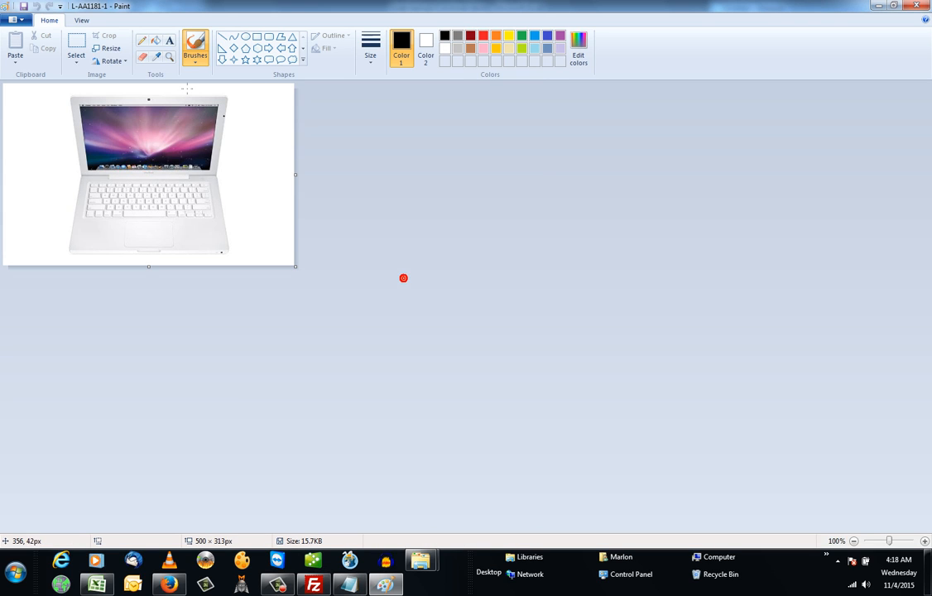
- Resize the image to 1000 pixels vertically with the aspect ratio maintained, then save and close it
{"action": "left_click", "coordinate": [106, 52]}
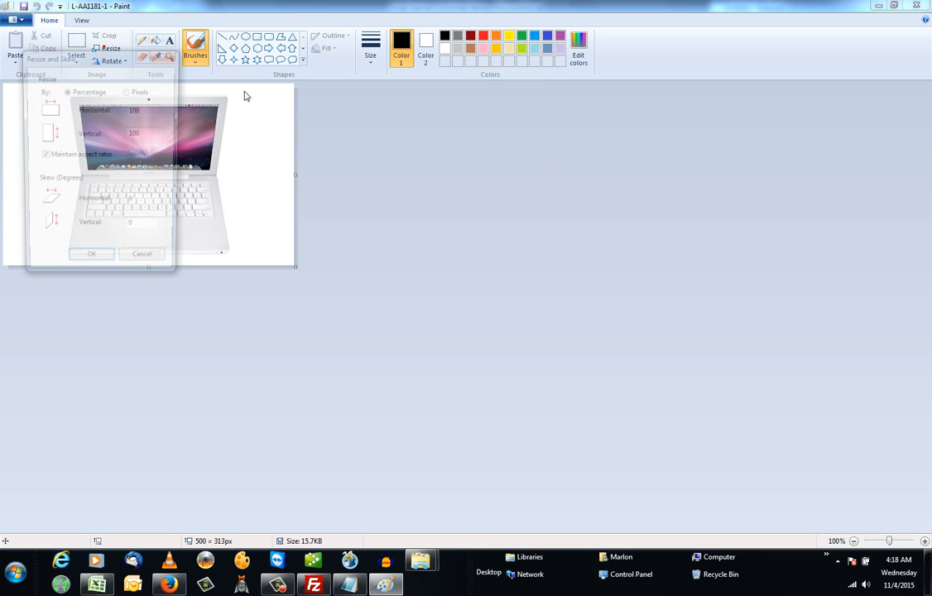
{"action": "left_click_drag", "start_coordinate": [96, 58], "coordinate": [384, 172]}
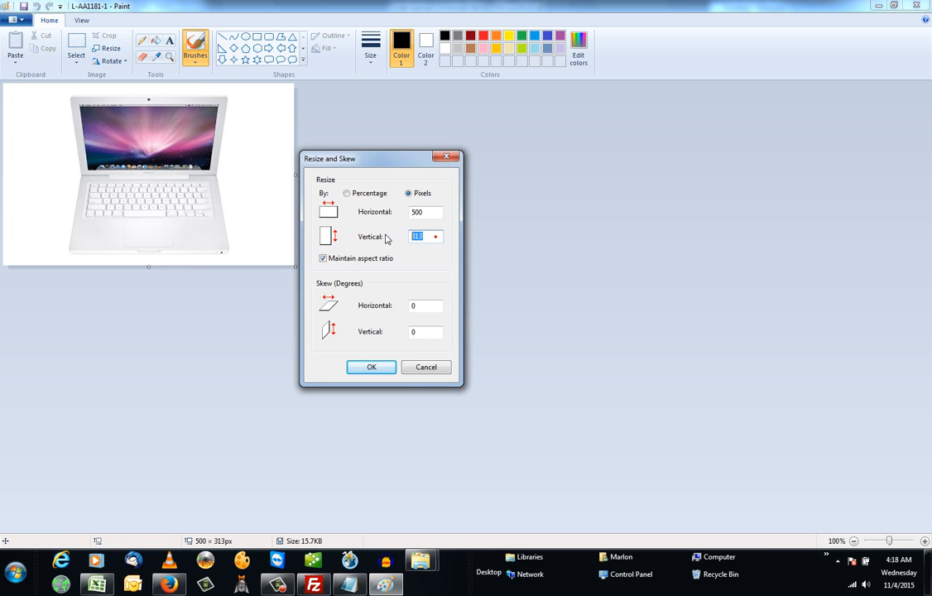
{"action": "left_click", "coordinate": [371, 367]}
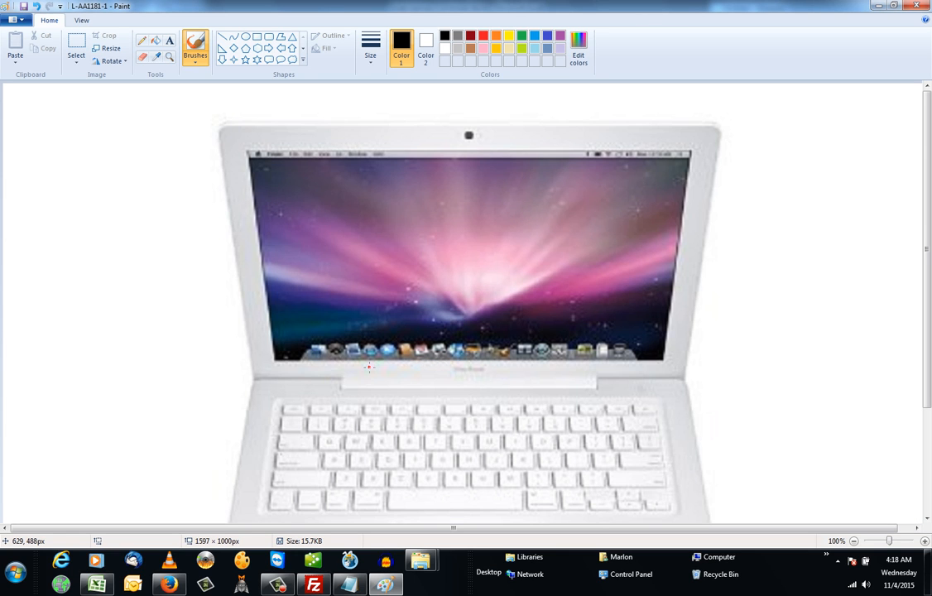
{"action": "left_click", "coordinate": [23, 6]}
{"action": "left_click", "coordinate": [927, 6]}
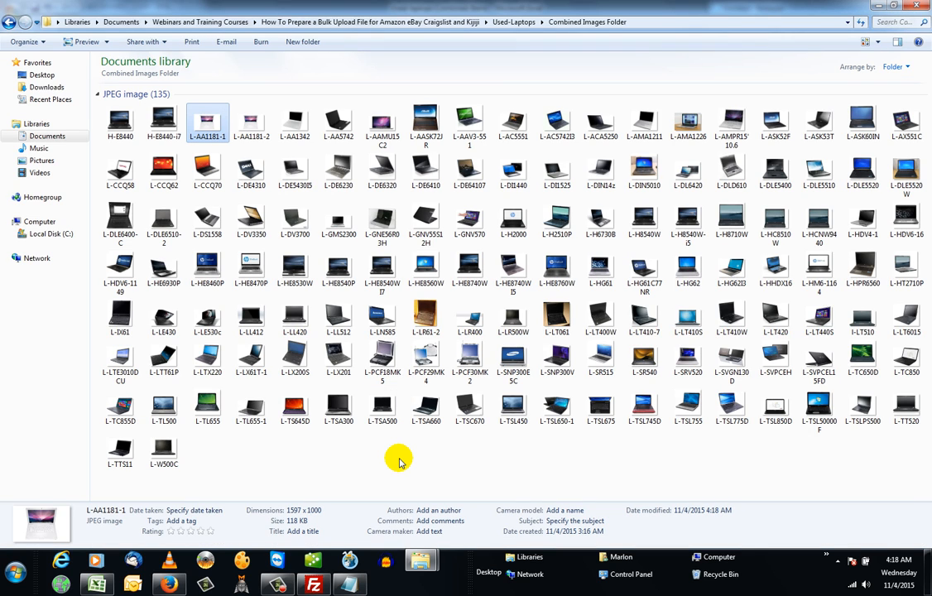
{"action": "left_click", "coordinate": [398, 461]}
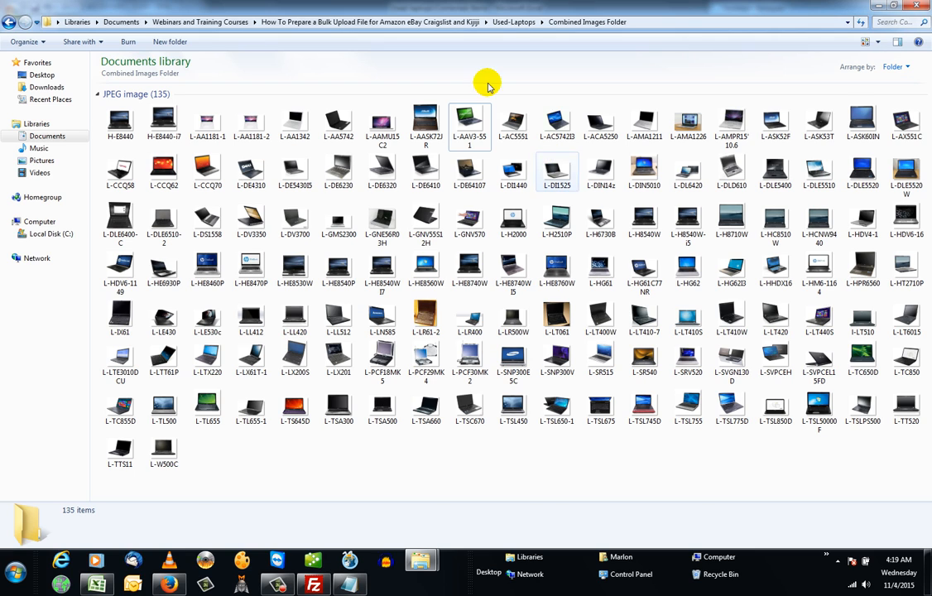
- Open the L-AAV3-551 image in Paint, resize it to 1000 pixels vertically with the aspect ratio maintained, and save it
{"action": "right_click", "coordinate": [470, 126]}
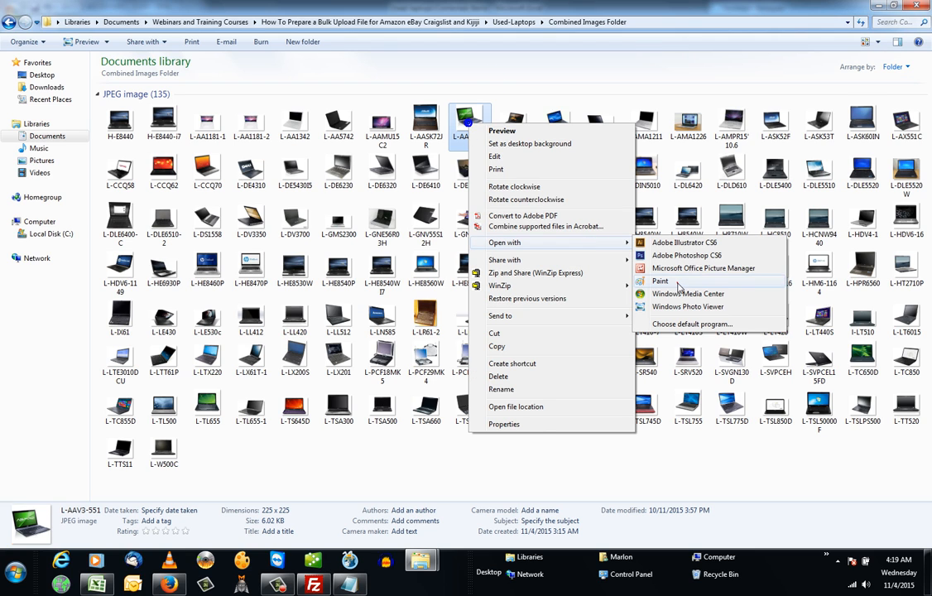
{"action": "left_click", "coordinate": [599, 253]}
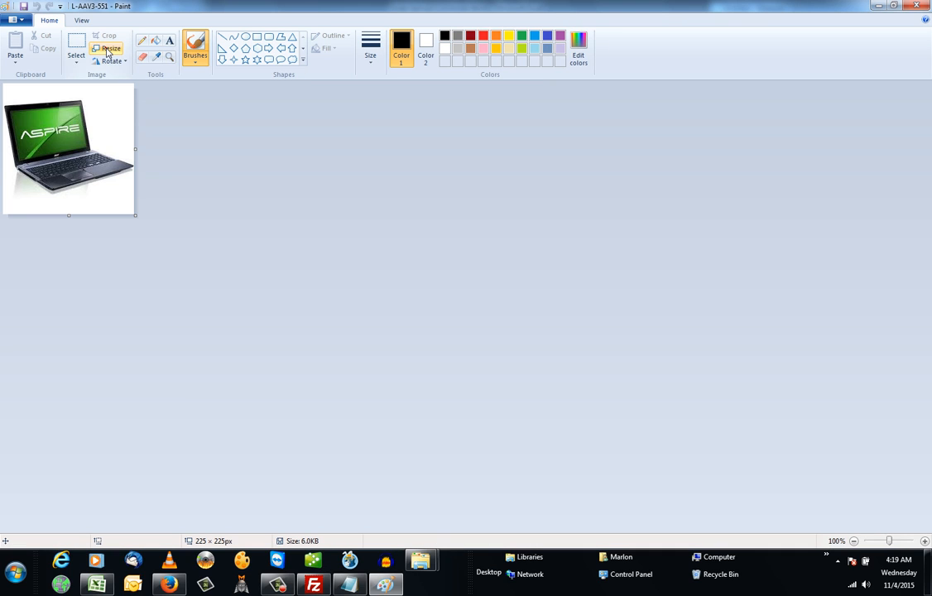
{"action": "left_click", "coordinate": [107, 49]}
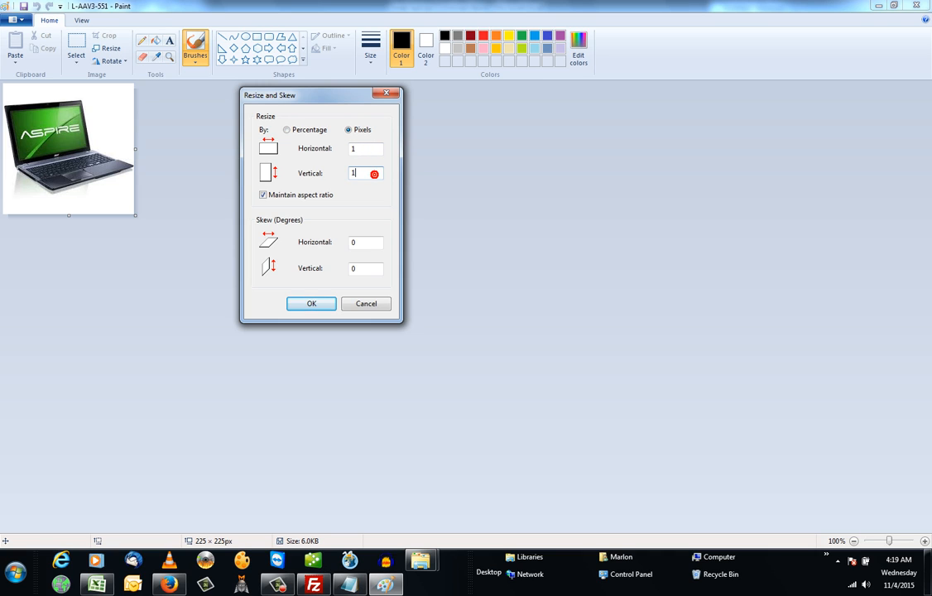
{"action": "type", "text": "000"}
{"action": "left_click", "coordinate": [302, 302]}
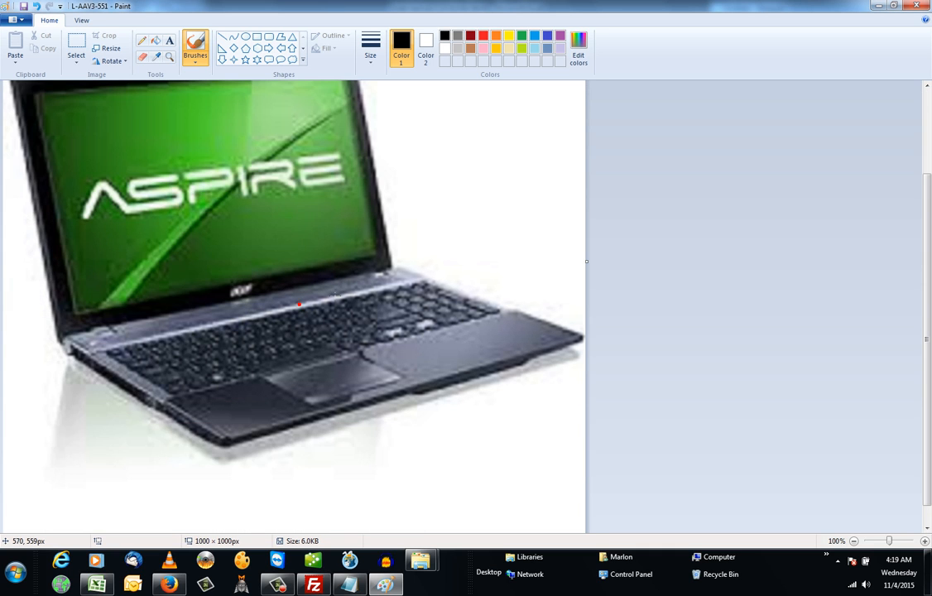
{"action": "scroll", "coordinate": [299, 306], "scroll_direction": "down", "scroll_amount": 1}
{"action": "scroll", "coordinate": [299, 298], "scroll_direction": "up", "scroll_amount": 5}
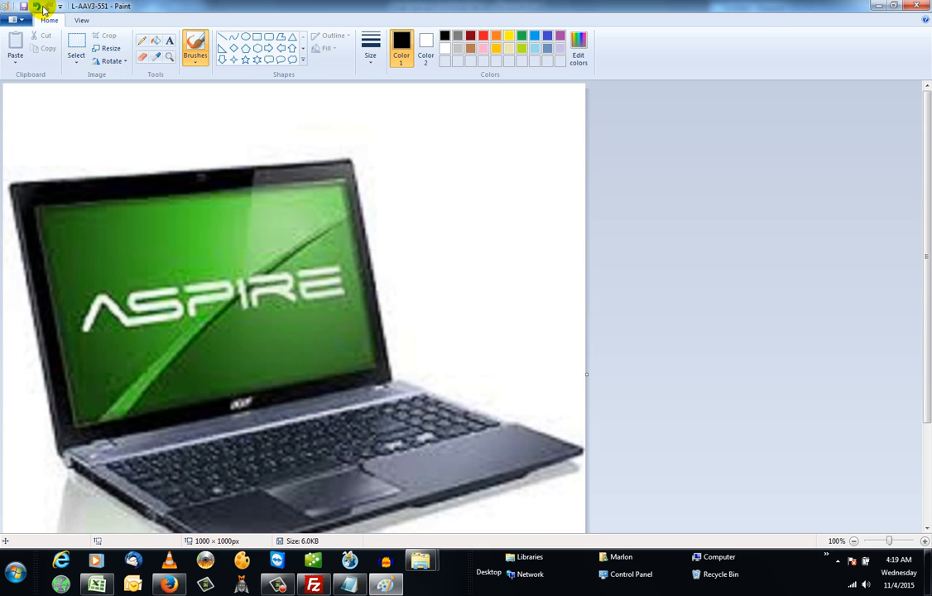
{"action": "left_click", "coordinate": [917, 9]}
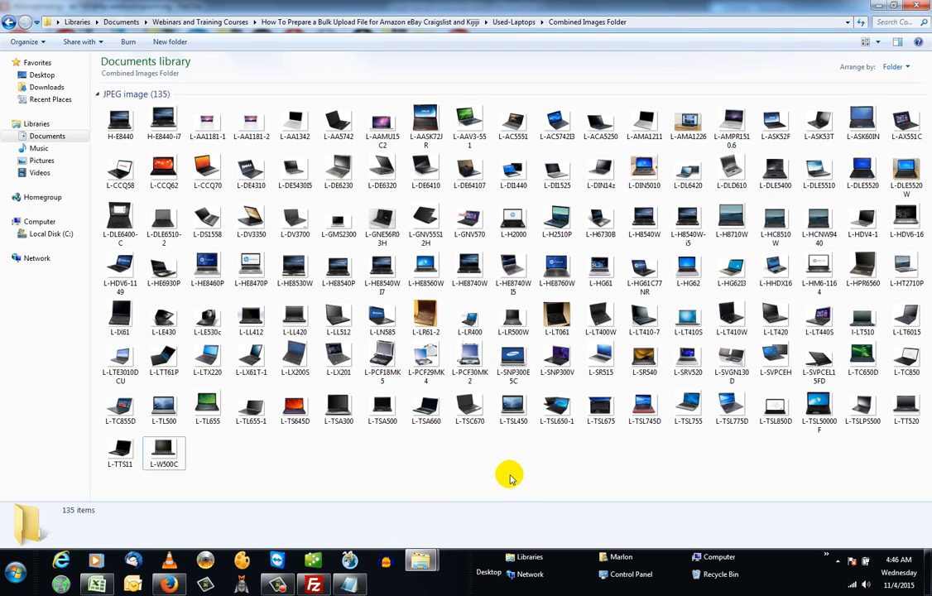
- Switch to FileZilla and open the local Combined Images Folder under Used-Laptops
{"action": "left_click", "coordinate": [315, 585]}
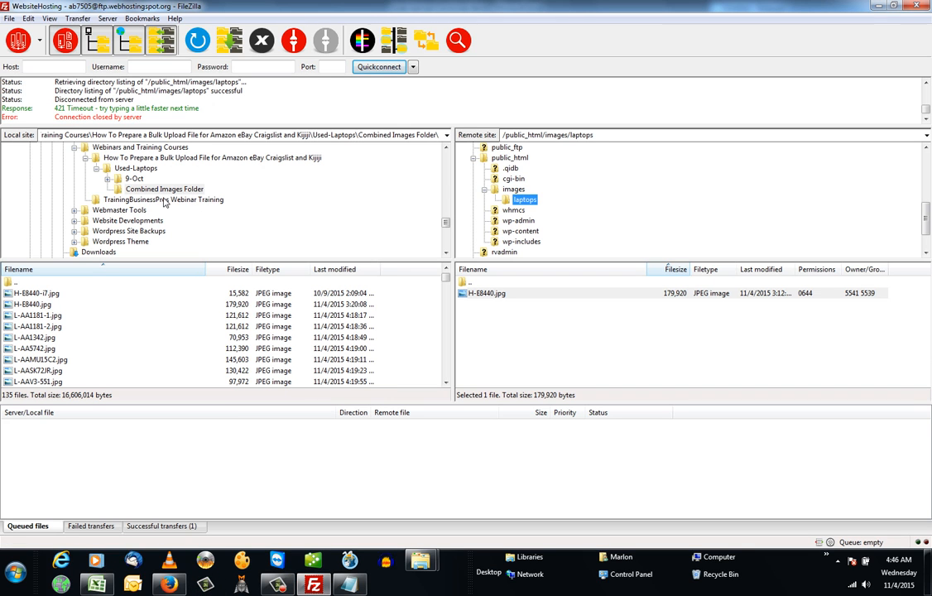
{"action": "left_click", "coordinate": [165, 201]}
{"action": "left_click", "coordinate": [165, 189]}
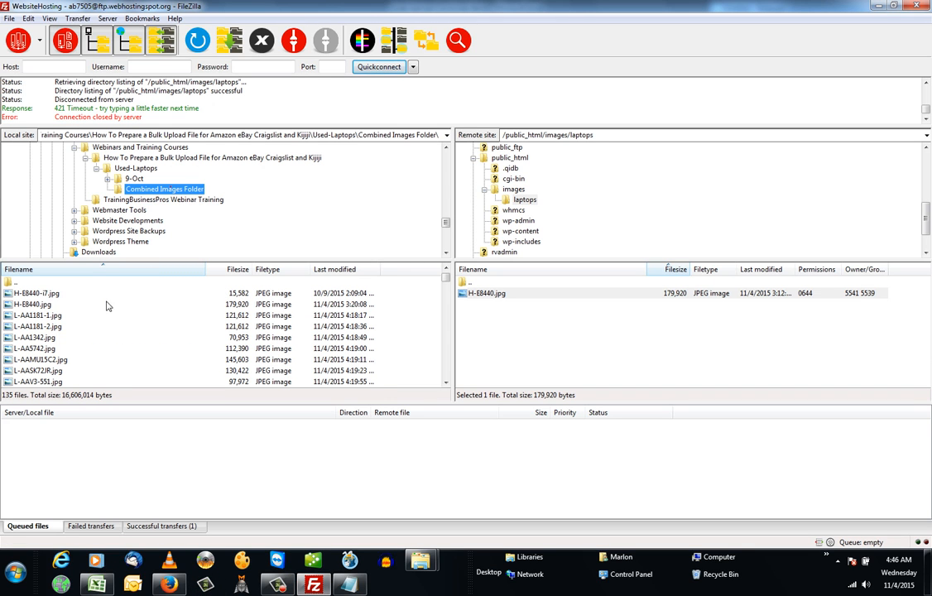
- Select all the local image files from H-E8440-i7.jpg through L-W500C.jpg for uploading to the remote laptops folder
{"action": "left_click", "coordinate": [40, 294]}
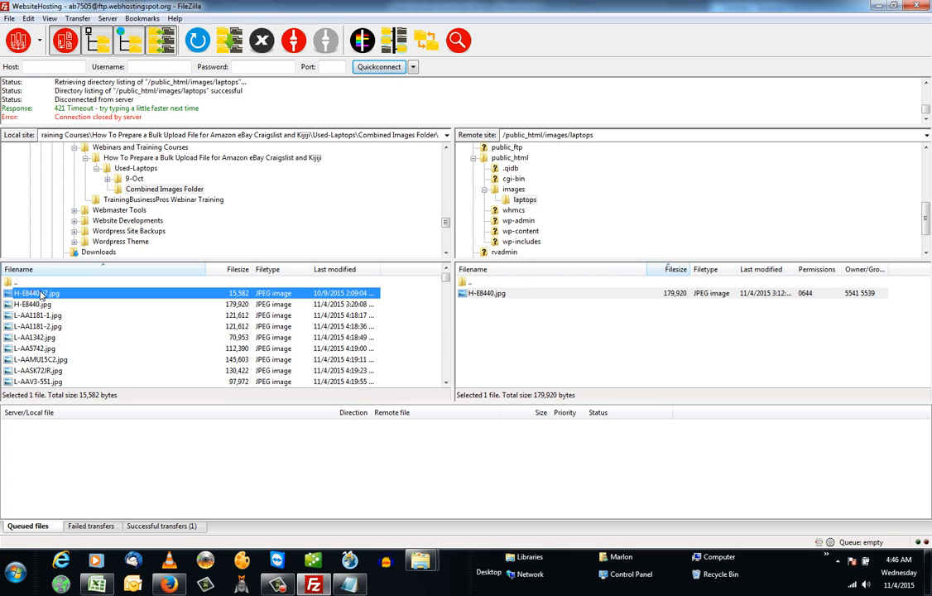
{"action": "key", "text": "shift+Down"}
{"action": "key", "text": "shift+Down"}
{"action": "key", "text": "shift+Down"}
{"action": "key", "text": "shift+Down"}
{"action": "key", "text": "shift+Down"}
{"action": "key", "text": "shift+Down"}
{"action": "key", "text": "shift+Down"}
{"action": "key", "text": "shift+Down"}
{"action": "key", "text": "shift+Down"}
{"action": "key", "text": "shift+Down"}
{"action": "key", "text": "shift+Down"}
{"action": "key", "text": "shift+Down"}
{"action": "key", "text": "shift+Down"}
{"action": "key", "text": "shift+Down"}
{"action": "key", "text": "shift+Down"}
{"action": "key", "text": "shift+Down"}
{"action": "key", "text": "shift+Down"}
{"action": "key", "text": "shift+Down"}
{"action": "key", "text": "shift+Down"}
{"action": "key", "text": "shift+Down"}
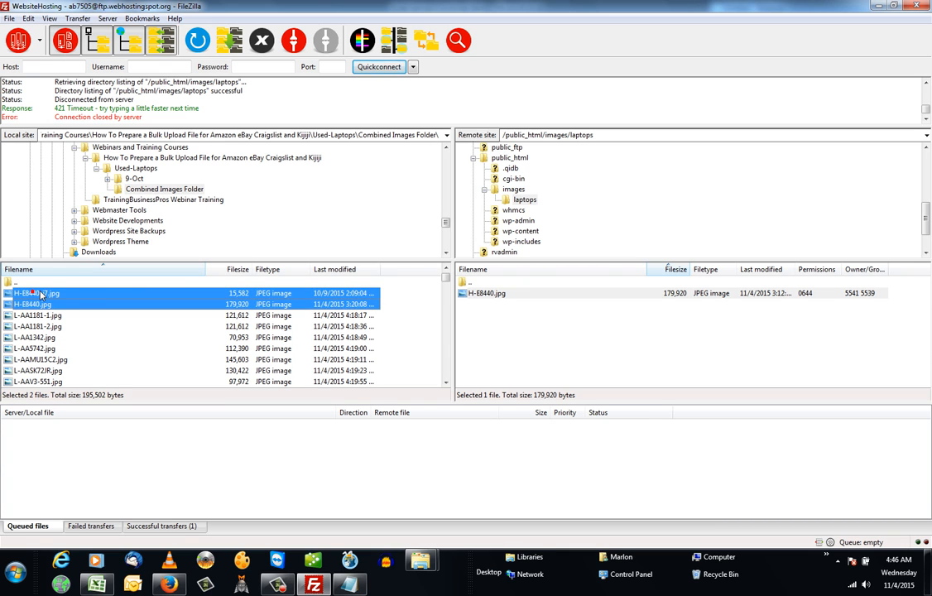
{"action": "key", "text": "shift+Down"}
{"action": "key", "text": "shift+Down"}
{"action": "key", "text": "shift+Down"}
{"action": "key", "text": "shift+Down"}
{"action": "key", "text": "shift+Down"}
{"action": "key", "text": "shift+Down"}
{"action": "key", "text": "shift+Down"}
{"action": "key", "text": "shift+Down"}
{"action": "key", "text": "shift+Down"}
{"action": "key", "text": "shift+Down"}
{"action": "key", "text": "shift+Down"}
{"action": "key", "text": "shift+Down"}
{"action": "key", "text": "shift+Down"}
{"action": "key", "text": "shift+Down"}
{"action": "key", "text": "shift+Down"}
{"action": "key", "text": "shift+Down"}
{"action": "key", "text": "shift+Down"}
{"action": "key", "text": "shift+Down"}
{"action": "key", "text": "shift+Down"}
{"action": "key", "text": "shift+Down"}
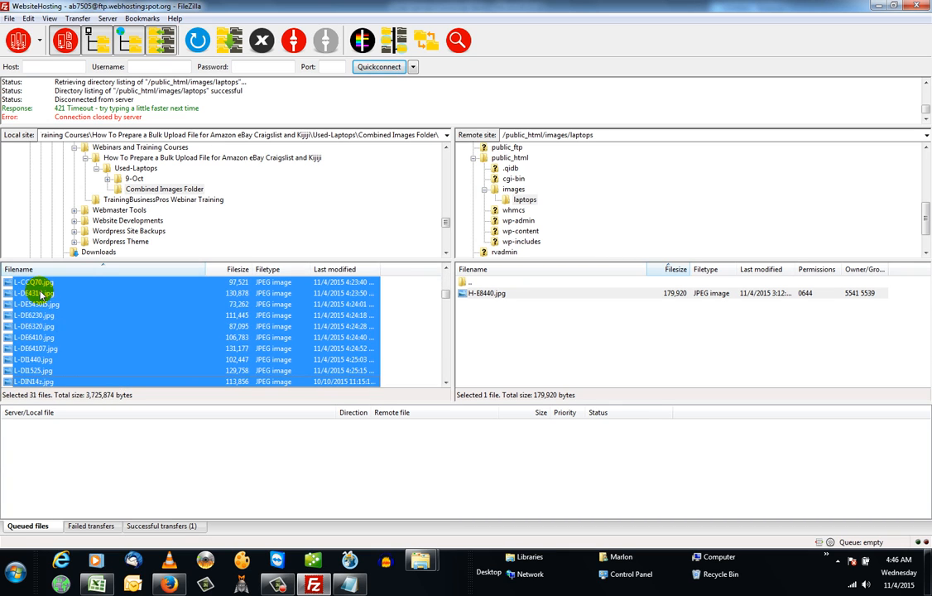
{"action": "key", "text": "shift+Down"}
{"action": "key", "text": "shift+Down"}
{"action": "key", "text": "shift+Down"}
{"action": "key", "text": "shift+Down"}
{"action": "key", "text": "shift+Down"}
{"action": "key", "text": "shift+Down"}
{"action": "key", "text": "shift+Down"}
{"action": "key", "text": "shift+Down"}
{"action": "key", "text": "shift+Down"}
{"action": "key", "text": "shift+Down"}
{"action": "key", "text": "shift+Down"}
{"action": "key", "text": "shift+Down"}
{"action": "key", "text": "shift+Down"}
{"action": "key", "text": "shift+Down"}
{"action": "key", "text": "shift+Down"}
{"action": "key", "text": "shift+Down"}
{"action": "key", "text": "shift+Down"}
{"action": "key", "text": "shift+Down"}
{"action": "key", "text": "shift+Down"}
{"action": "key", "text": "shift+Down"}
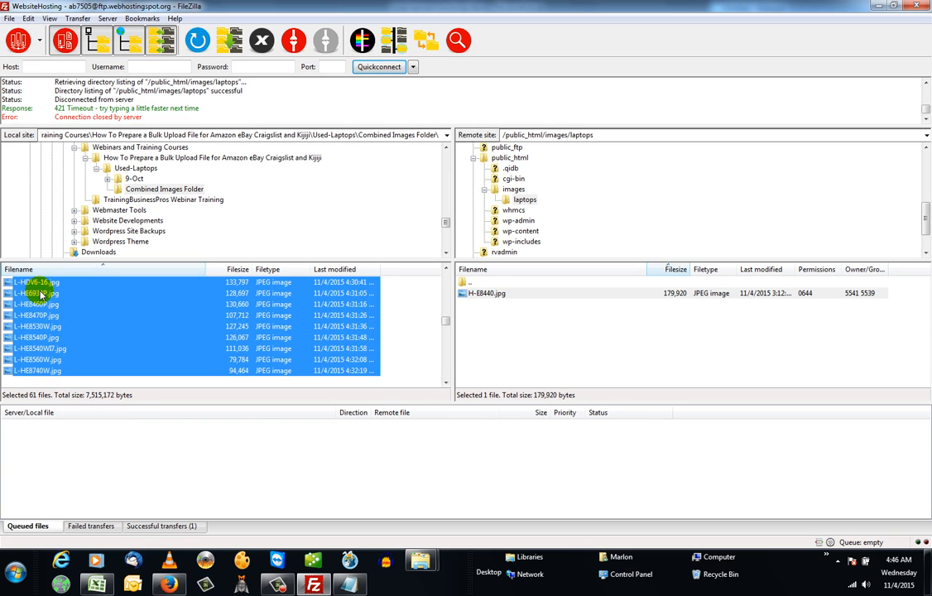
{"action": "key", "text": "shift+Down"}
{"action": "key", "text": "shift+Down"}
{"action": "key", "text": "shift+Down"}
{"action": "key", "text": "shift+Down"}
{"action": "key", "text": "shift+Down"}
{"action": "key", "text": "shift+Down"}
{"action": "key", "text": "shift+Down"}
{"action": "key", "text": "shift+Down"}
{"action": "key", "text": "shift+Down"}
{"action": "key", "text": "shift+Down"}
{"action": "key", "text": "shift+Down"}
{"action": "key", "text": "shift+Down"}
{"action": "key", "text": "shift+Down"}
{"action": "key", "text": "shift+Down"}
{"action": "key", "text": "shift+Down"}
{"action": "key", "text": "shift+Down"}
{"action": "key", "text": "shift+Down"}
{"action": "key", "text": "shift+Down"}
{"action": "key", "text": "shift+Down"}
{"action": "key", "text": "shift+Down"}
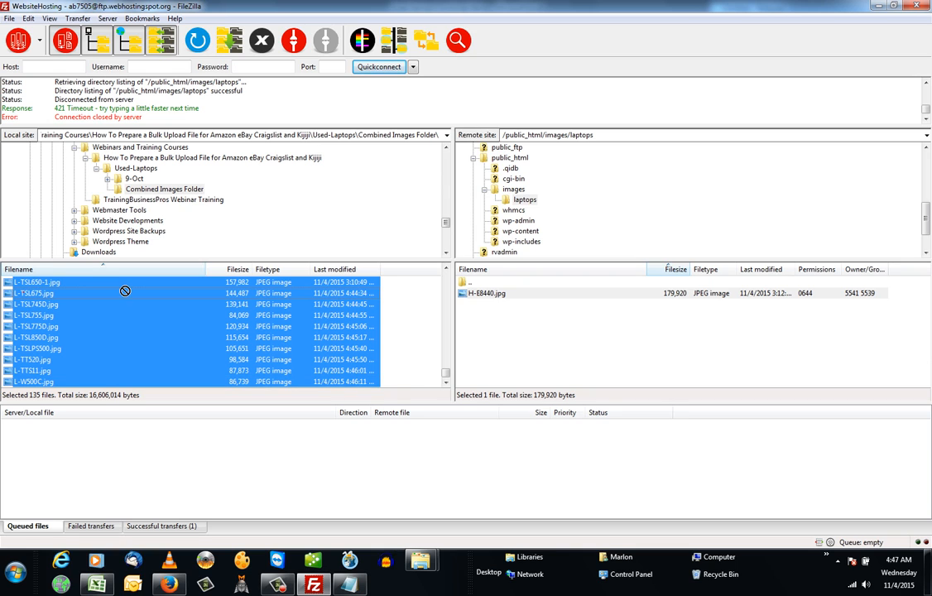
- Upload the selected images to the remote laptops folder, always overwriting files that already exist
{"action": "left_click_drag", "start_coordinate": [125, 291], "coordinate": [523, 179]}
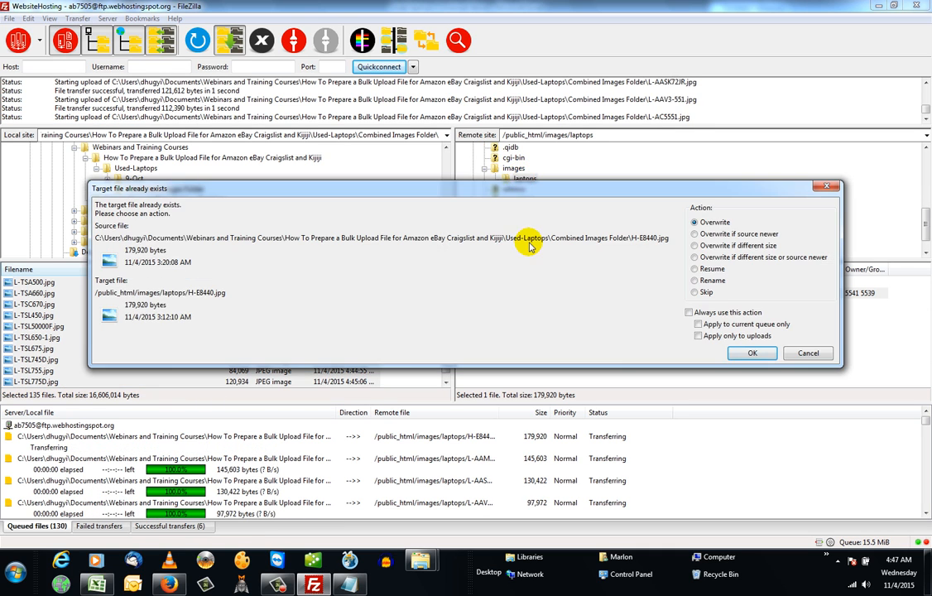
{"action": "left_click", "coordinate": [689, 313]}
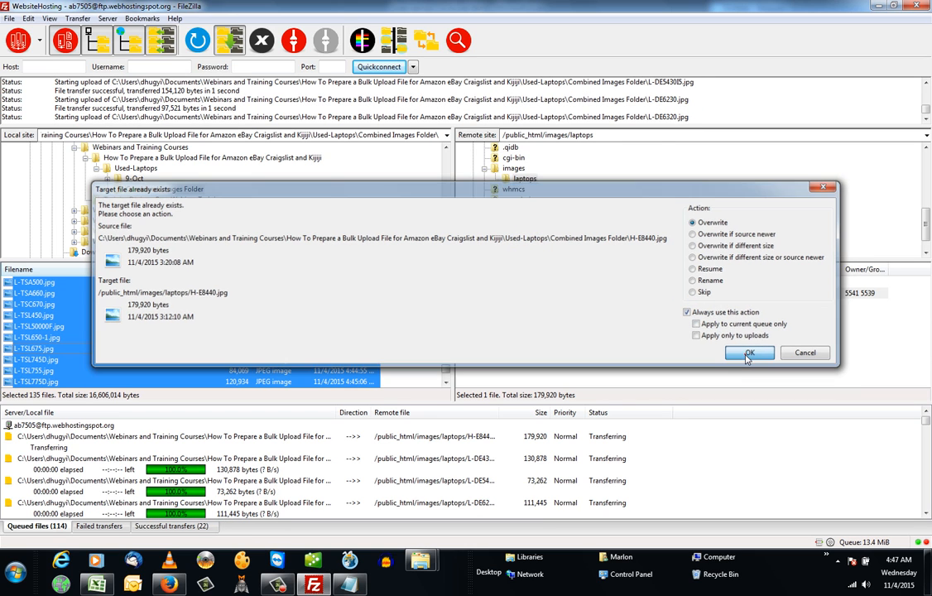
{"action": "left_click", "coordinate": [747, 355]}
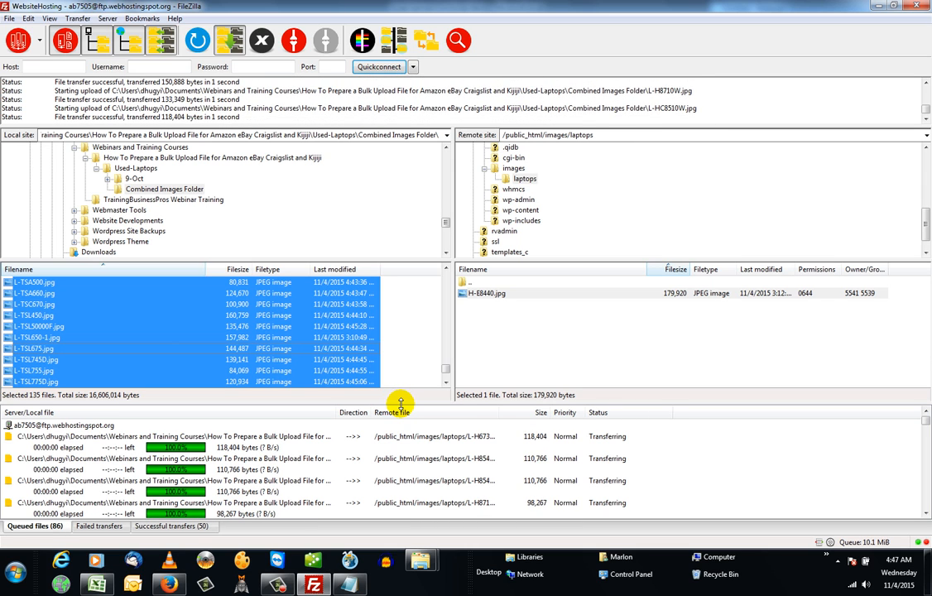
- Enlarge the transfer list to check the successful transfers, and close FileZilla
{"action": "left_click_drag", "start_coordinate": [399, 401], "coordinate": [407, 312]}
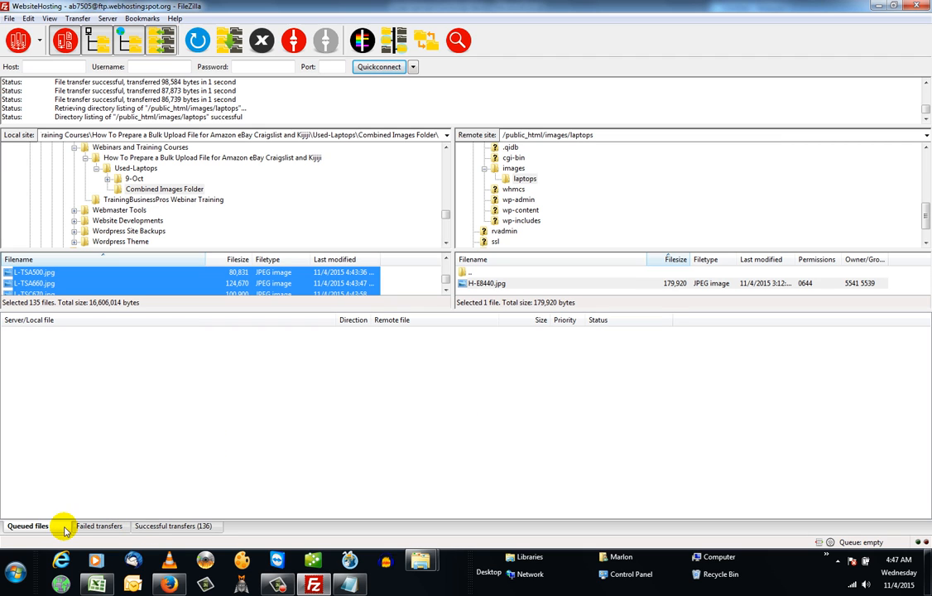
{"action": "left_click", "coordinate": [191, 526]}
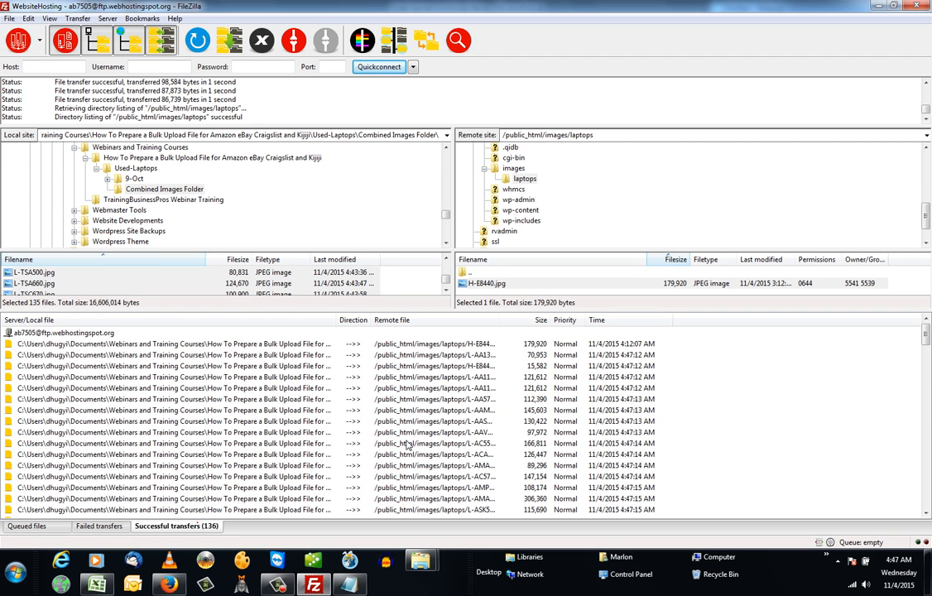
{"action": "left_click", "coordinate": [917, 6]}
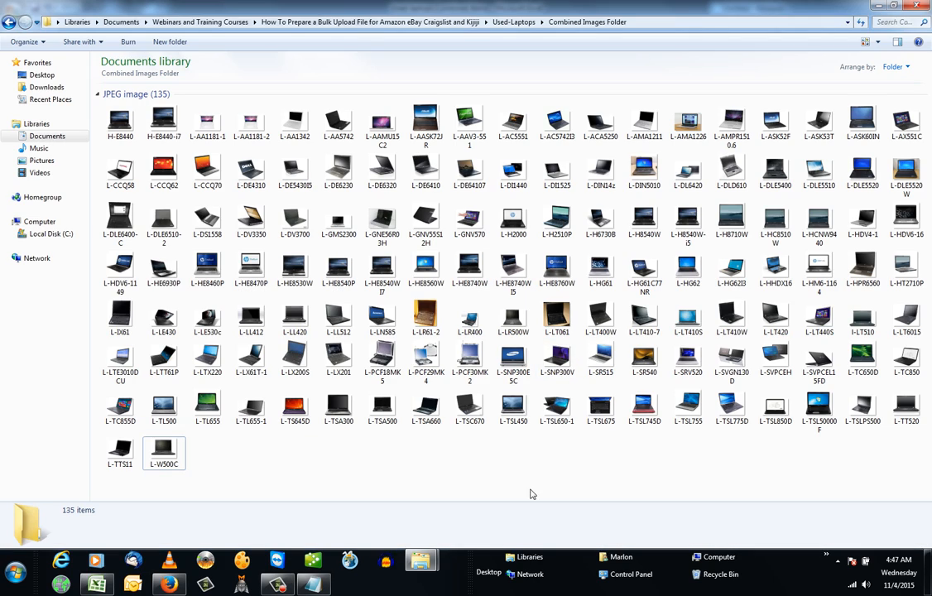
- Switch to the Excel workbook and copy the L-AMA1211.jpg image URL of the MacBook Pro A1211 in cell Y89
{"action": "left_click", "coordinate": [98, 585]}
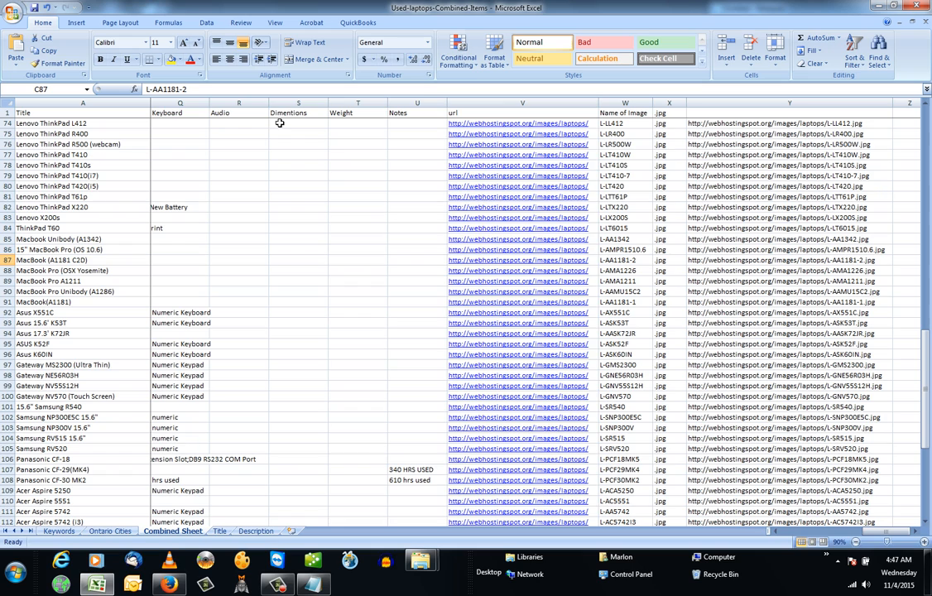
{"action": "left_click", "coordinate": [720, 281]}
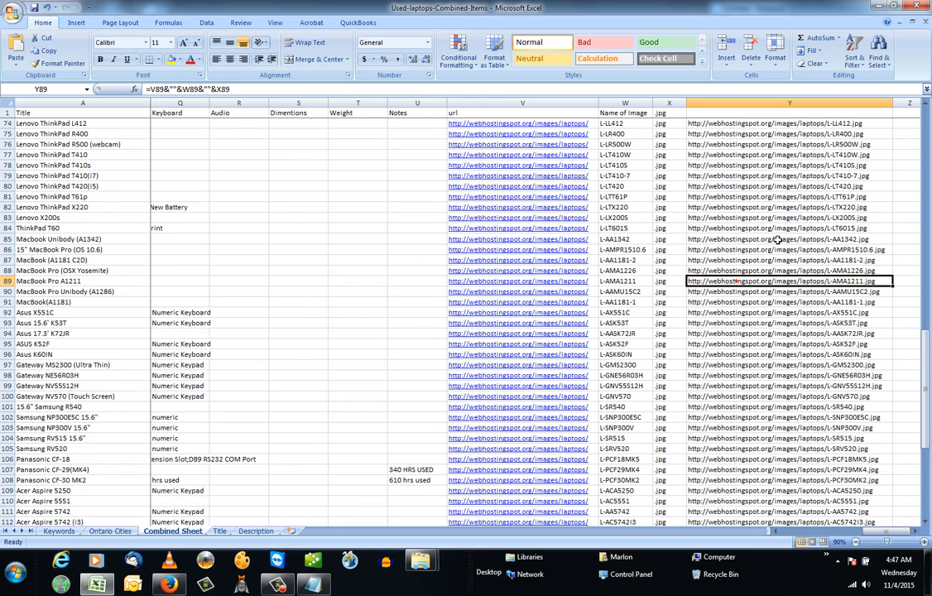
{"action": "double_click", "coordinate": [770, 281]}
{"action": "key", "text": "Return"}
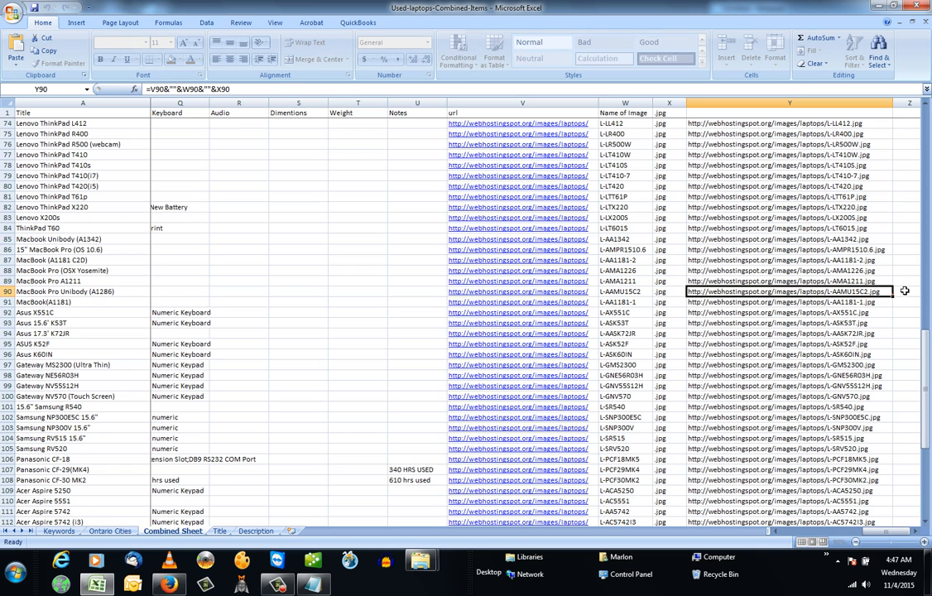
{"action": "double_click", "coordinate": [841, 282]}
{"action": "key", "text": "Return"}
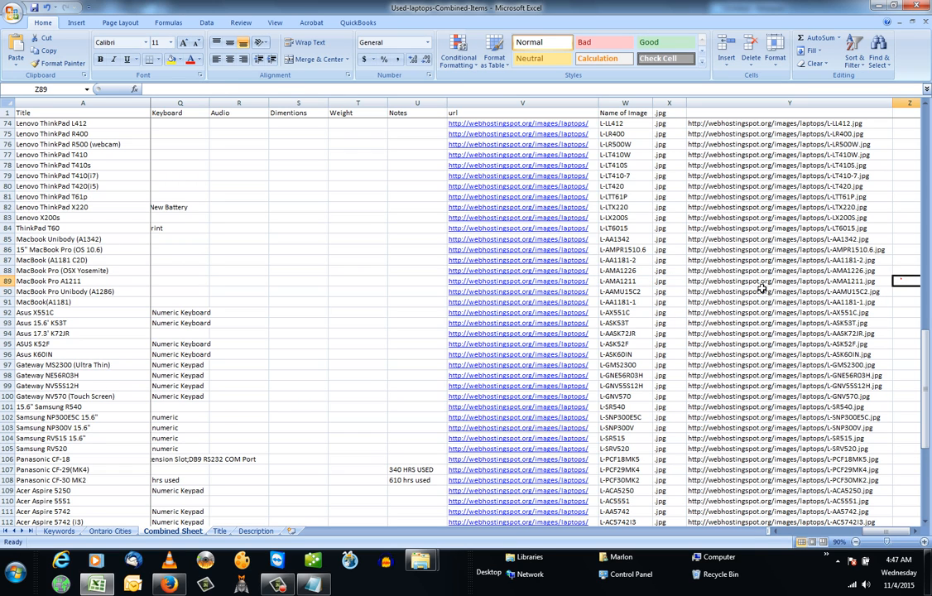
{"action": "right_click", "coordinate": [765, 281]}
{"action": "left_click", "coordinate": [790, 300]}
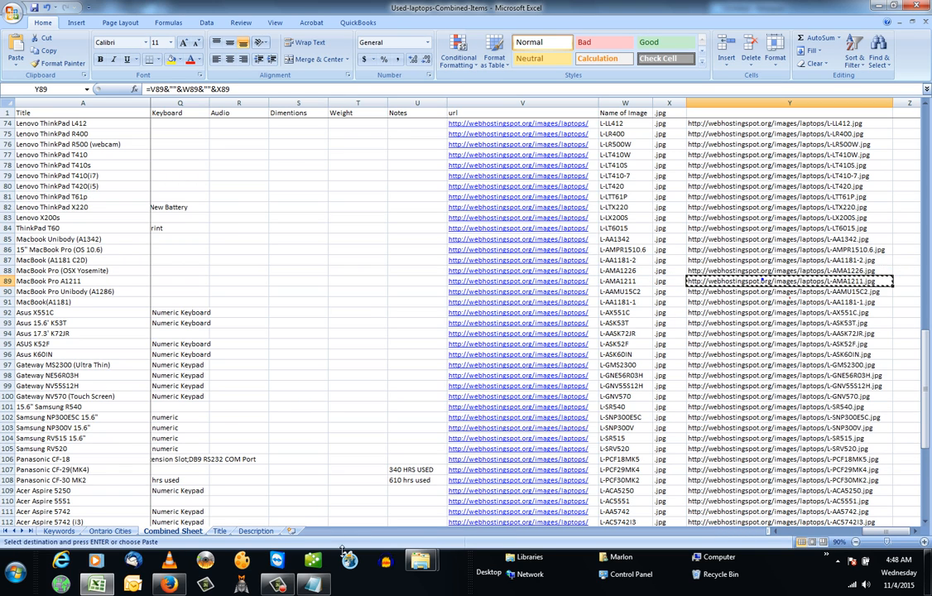
- Switch to Firefox and load the copied L-AMA1211.jpg URL to check the uploaded image
{"action": "key", "text": "alt+Tab"}
{"action": "left_click", "coordinate": [135, 42]}
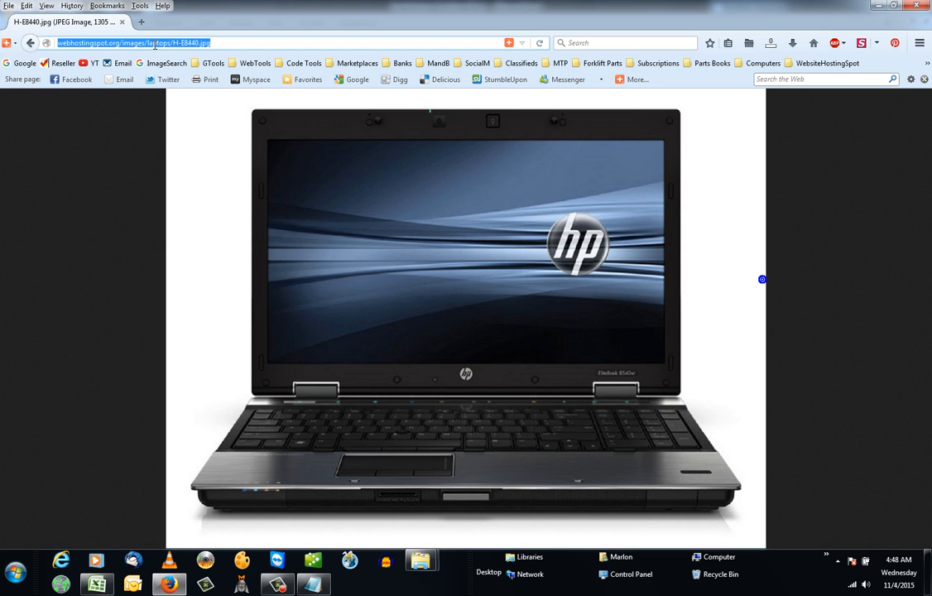
{"action": "right_click", "coordinate": [155, 46]}
{"action": "left_click", "coordinate": [194, 108]}
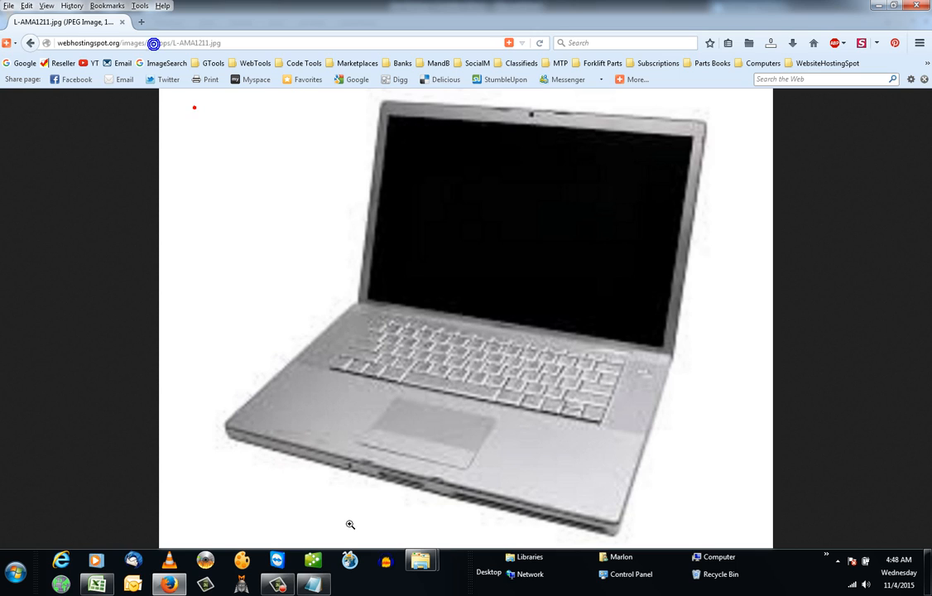
- Return to Excel and copy the L-TL655.jpg image URL of the Toshiba Satellite L655 in cell Y125
{"action": "key", "text": "alt+Tab"}
{"action": "scroll", "coordinate": [795, 389], "scroll_direction": "down", "scroll_amount": 14}
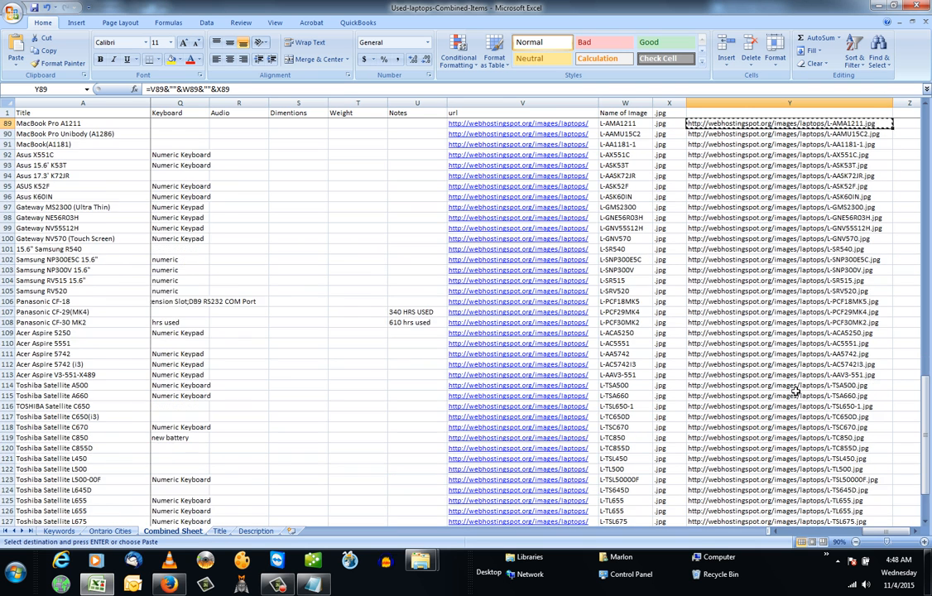
{"action": "right_click", "coordinate": [775, 312]}
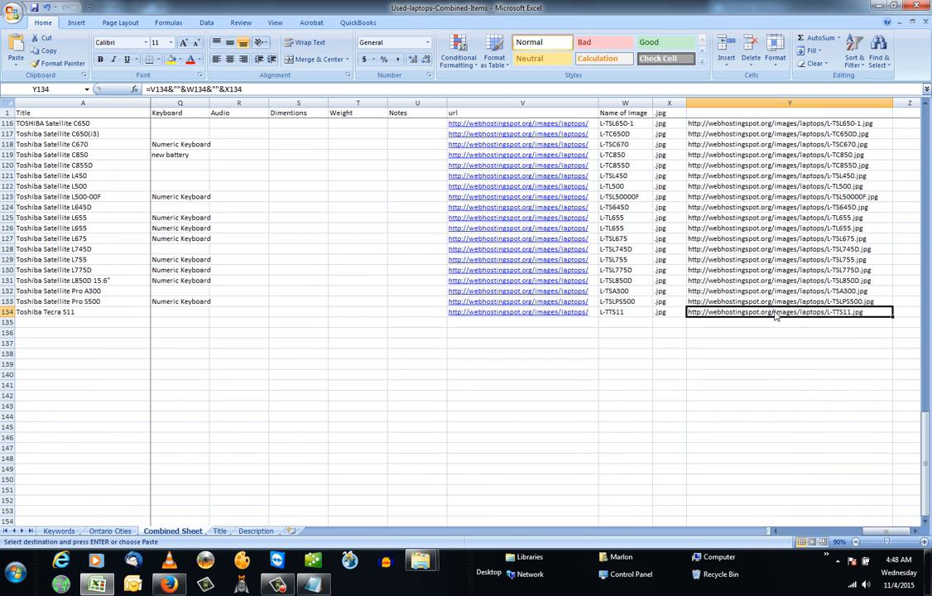
{"action": "right_click", "coordinate": [777, 217]}
{"action": "left_click", "coordinate": [801, 237]}
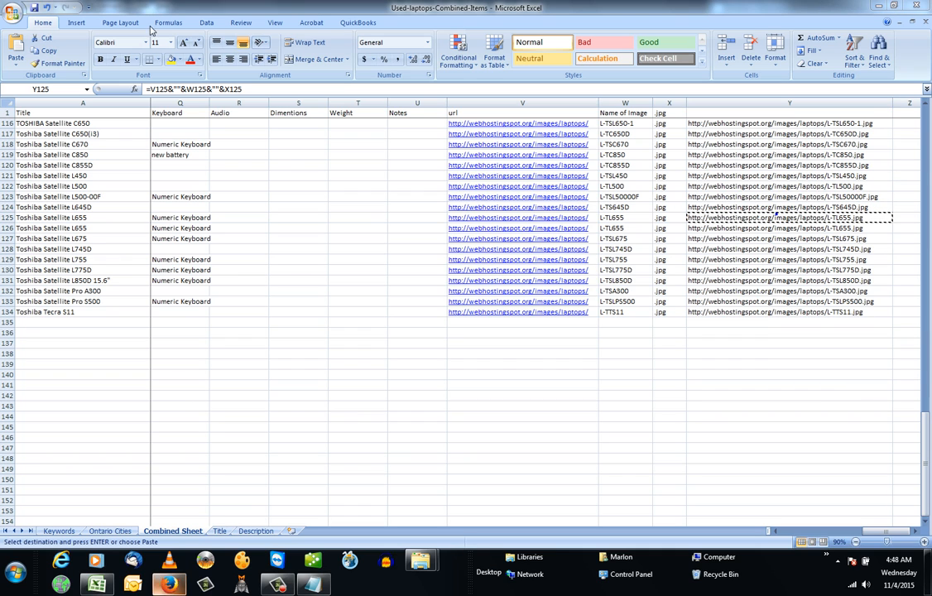
- Switch to Firefox and load the copied L-TL655.jpg URL to check the uploaded image
{"action": "left_click", "coordinate": [172, 583]}
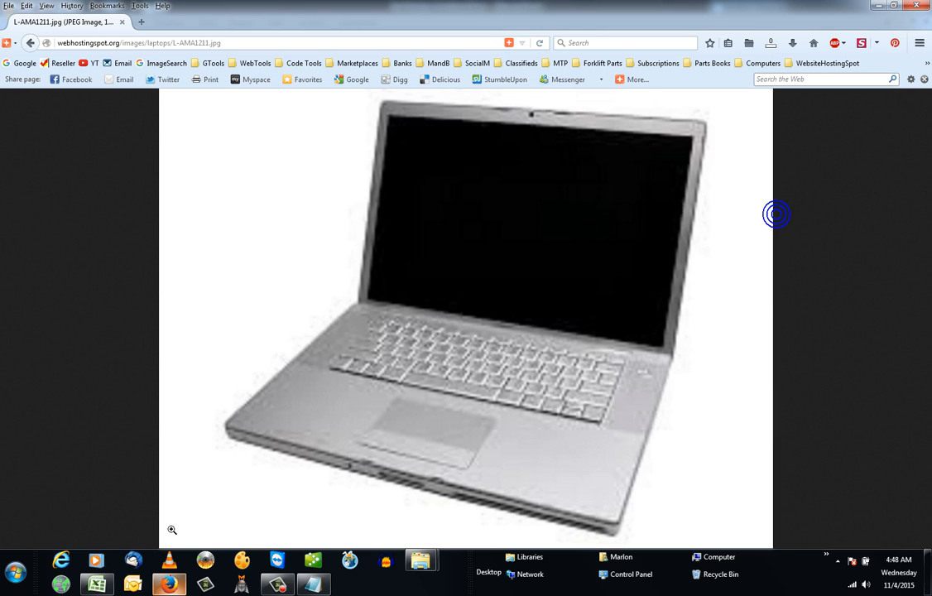
{"action": "right_click", "coordinate": [191, 42]}
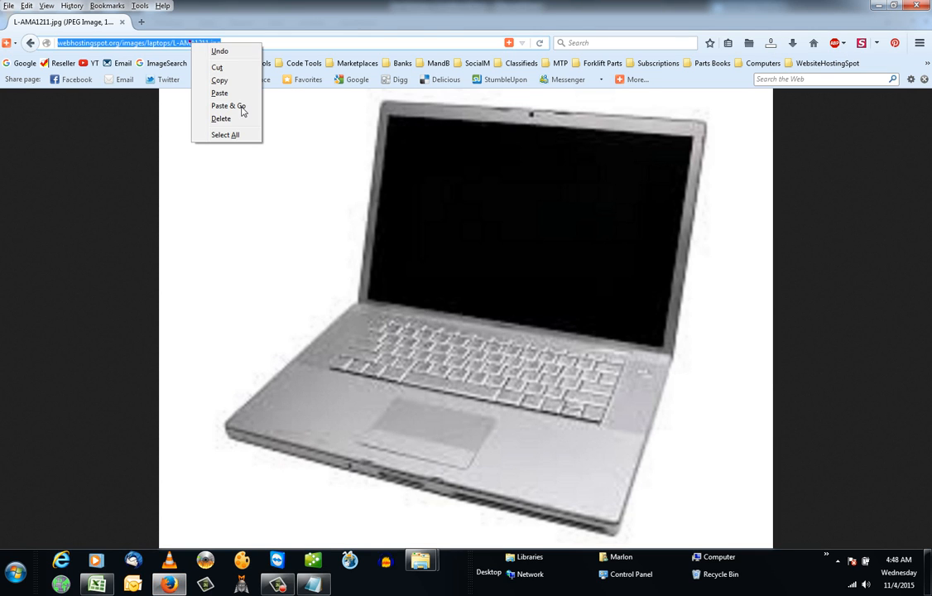
{"action": "left_click", "coordinate": [234, 107]}
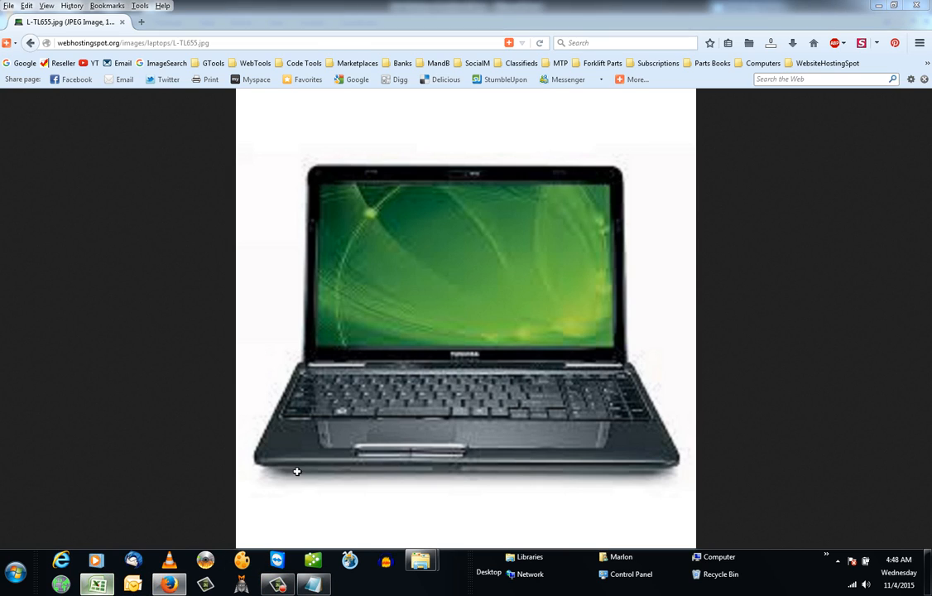
- Switch back to Excel and review the image URLs from the first rows of the Combined Sheet
{"action": "left_click", "coordinate": [99, 587]}
{"action": "scroll", "coordinate": [831, 375], "scroll_direction": "up", "scroll_amount": 20}
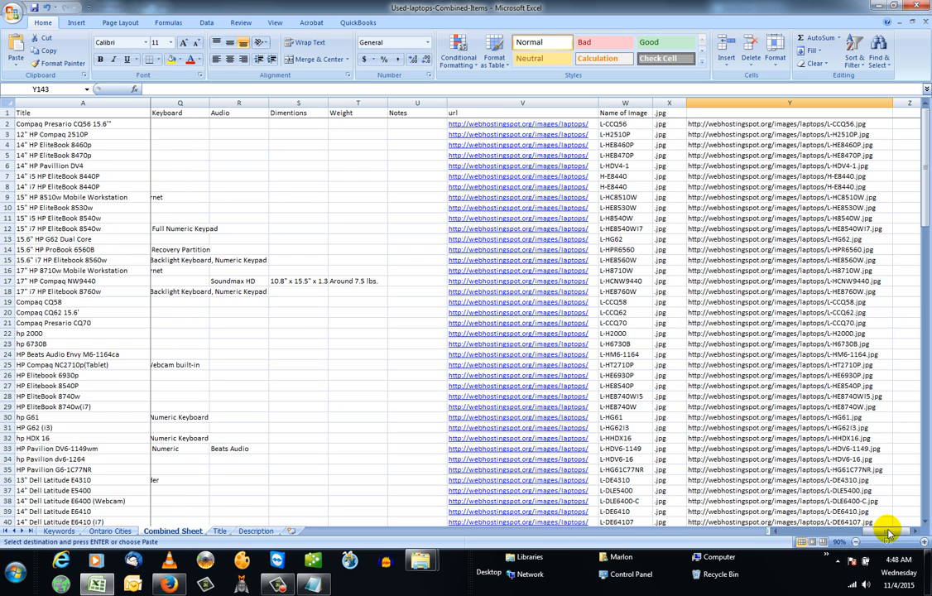
{"action": "mouse_move", "coordinate": [888, 532]}
{"action": "left_mouse_down"}
{"action": "mouse_move", "coordinate": [799, 538]}
{"action": "mouse_move", "coordinate": [897, 524]}
{"action": "left_mouse_up"}
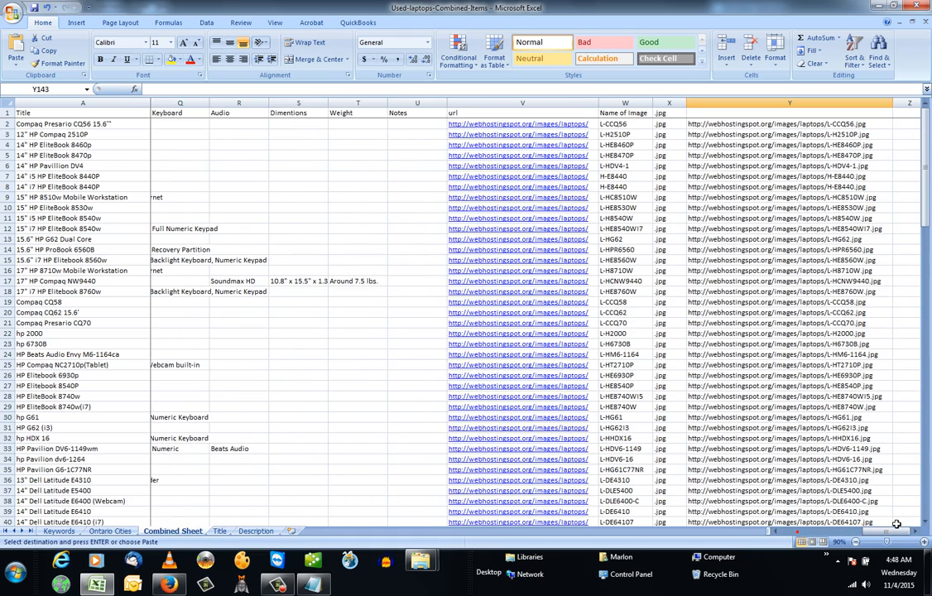